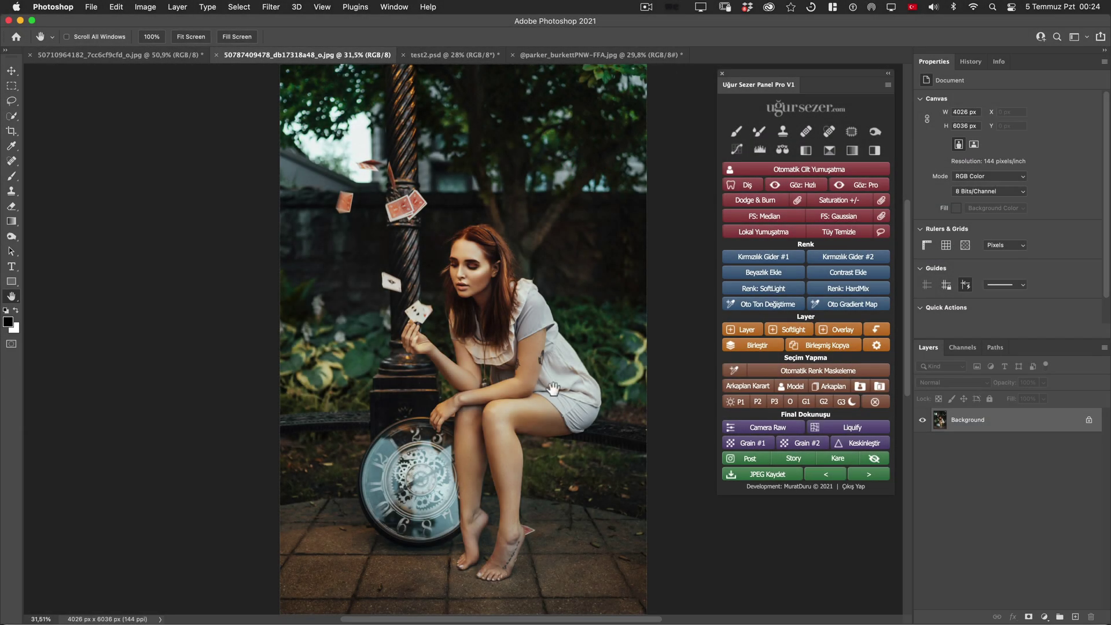
Inspect the legs and head, then run the Oto Gradient Map action from the Uğur Sezer panel
scroll(538, 472, "up", 5)
left_click_drag(545, 472, 537, 413)
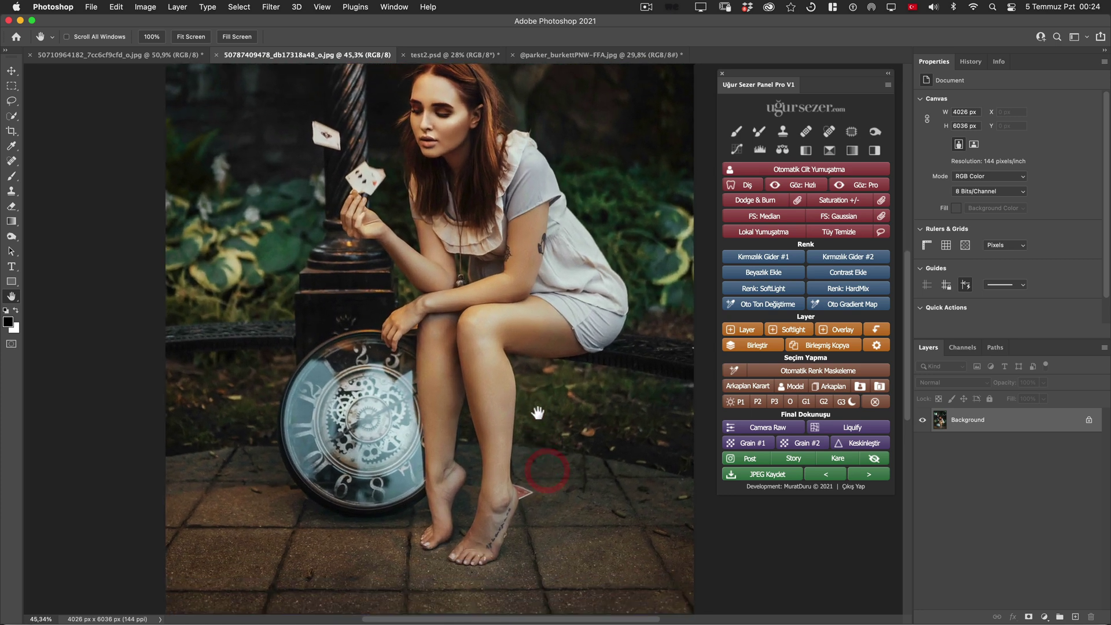
scroll(537, 413, "up", 2)
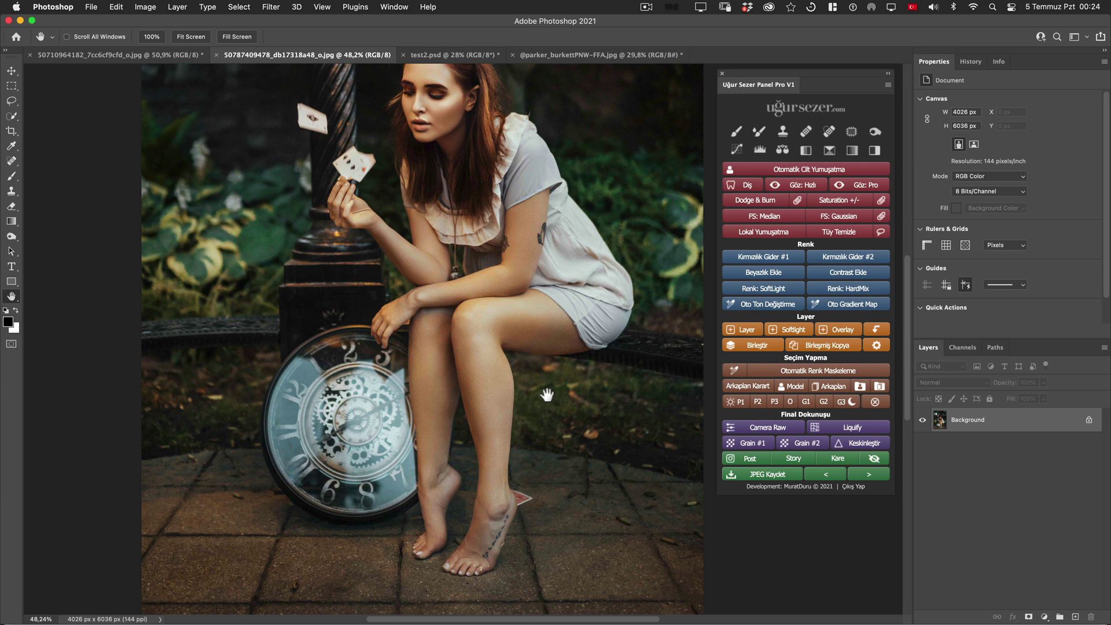
scroll(532, 370, "up", 3)
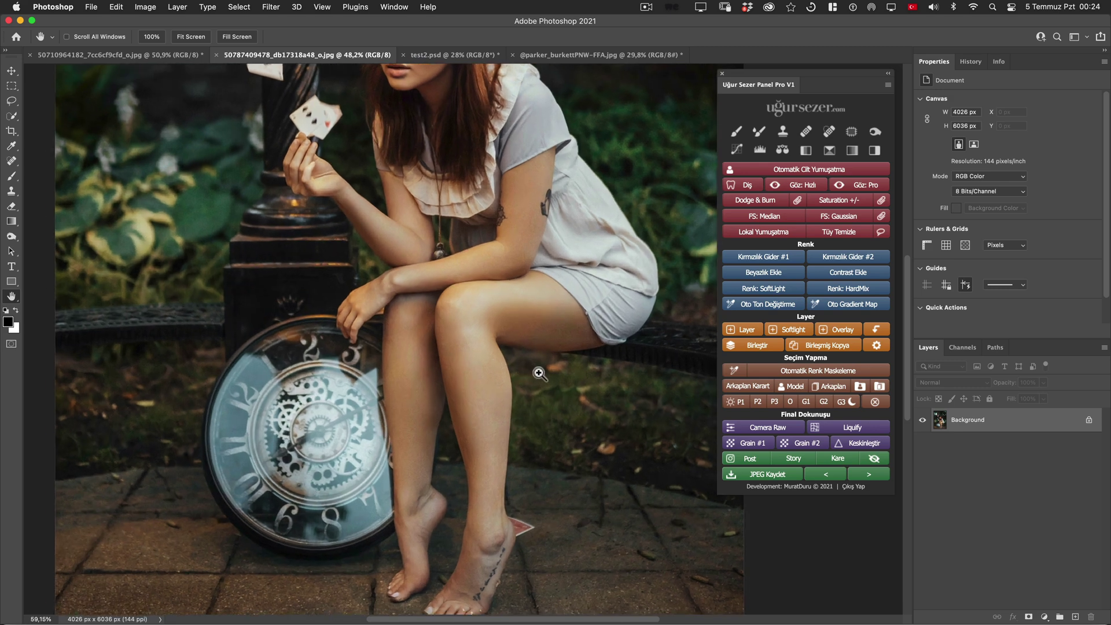
scroll(519, 486, "up", 2)
scroll(536, 481, "up", 3)
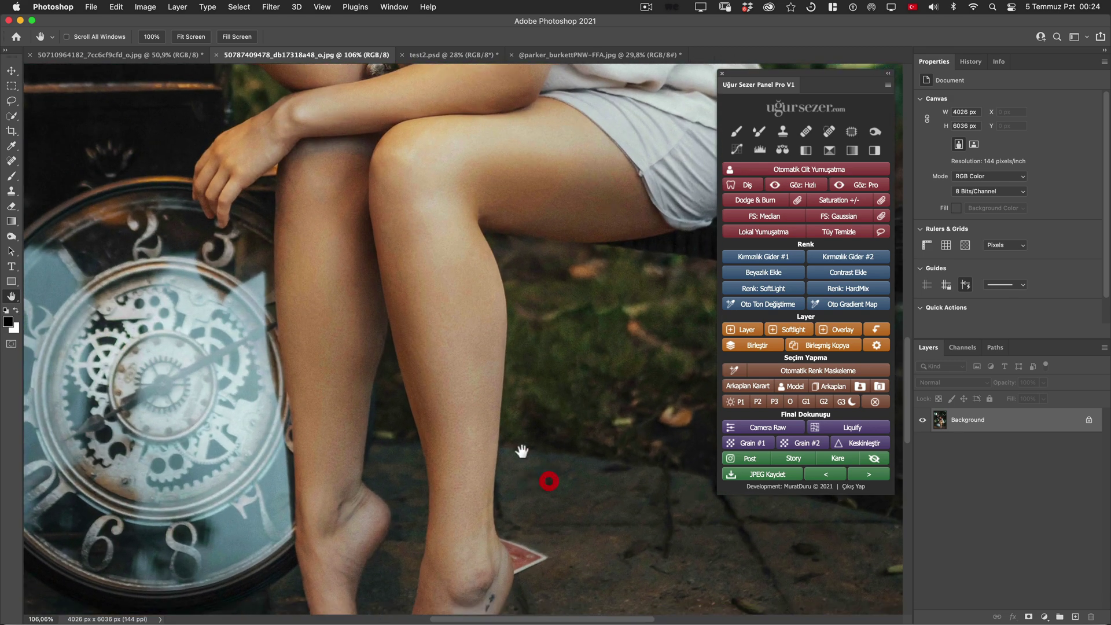
scroll(548, 479, "up", 2)
left_click_drag(454, 528, 458, 514)
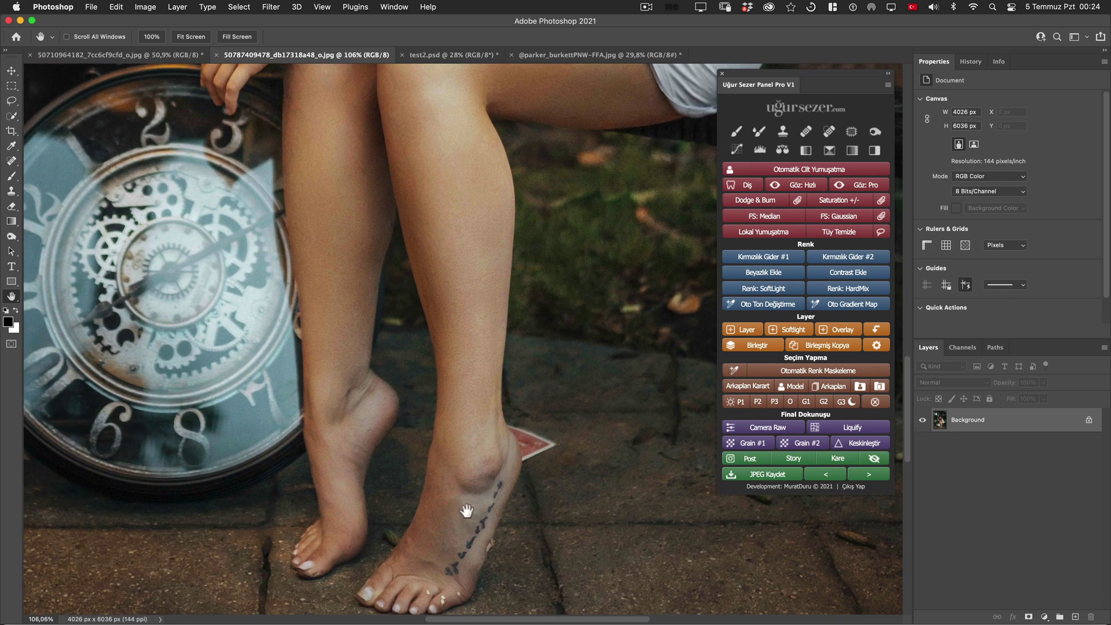
scroll(471, 228, "up", 5)
scroll(457, 277, "up", 3)
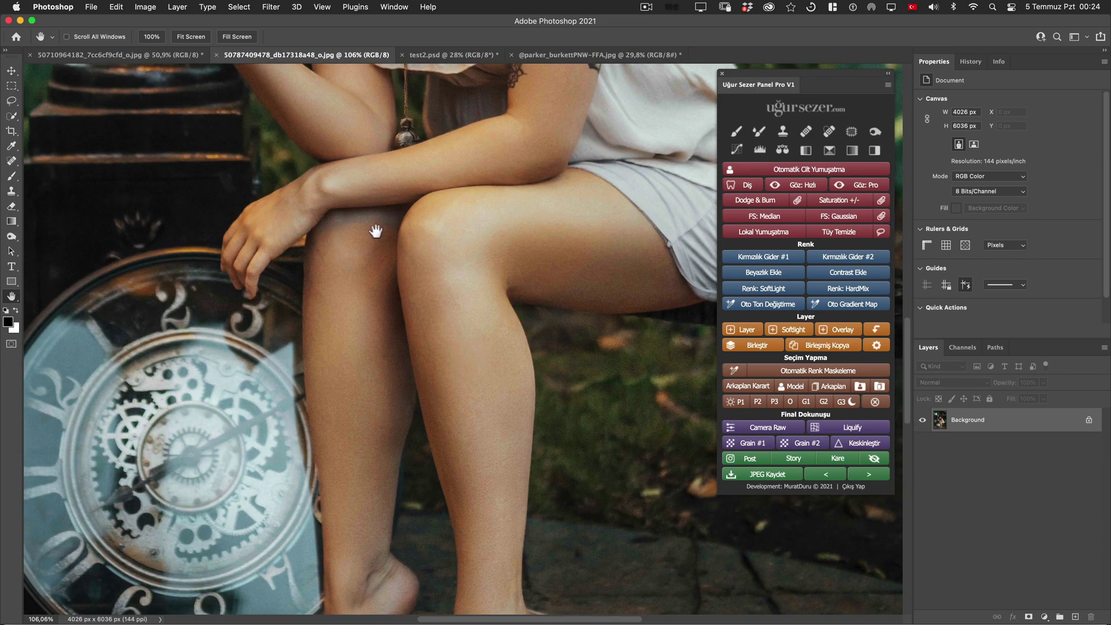
scroll(439, 305, "down", 1)
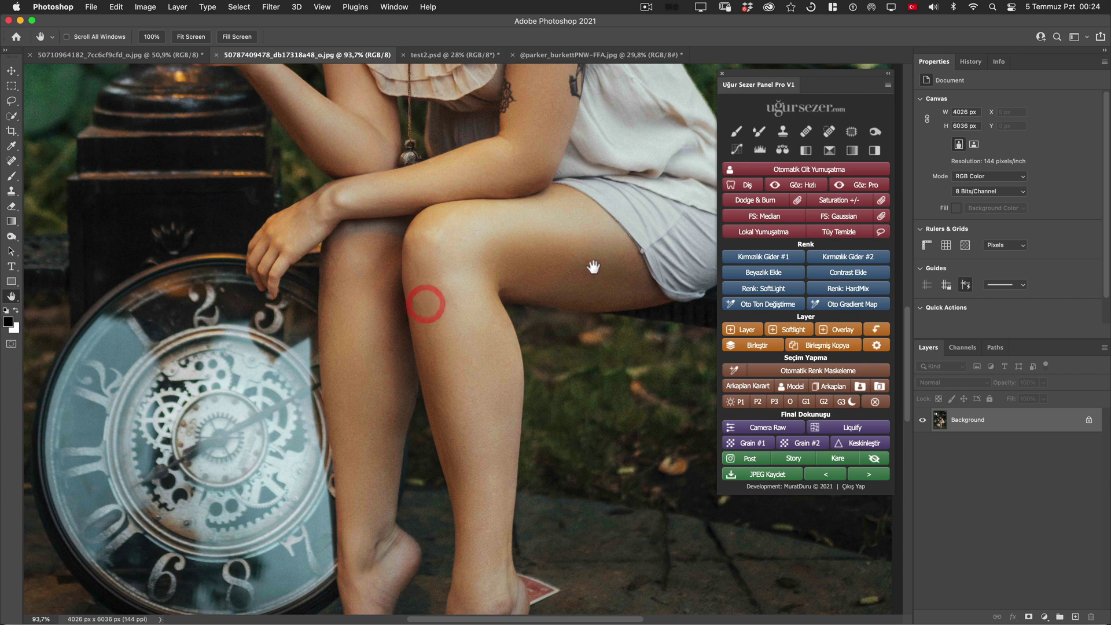
scroll(602, 275, "down", 3)
scroll(587, 271, "down", 2)
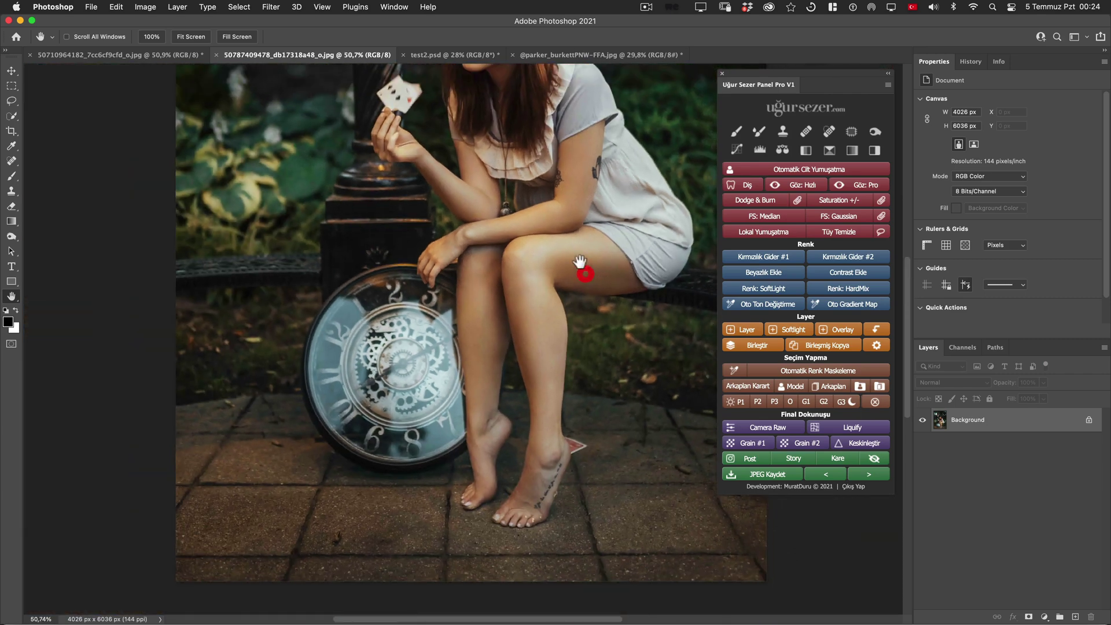
left_click_drag(583, 268, 532, 283)
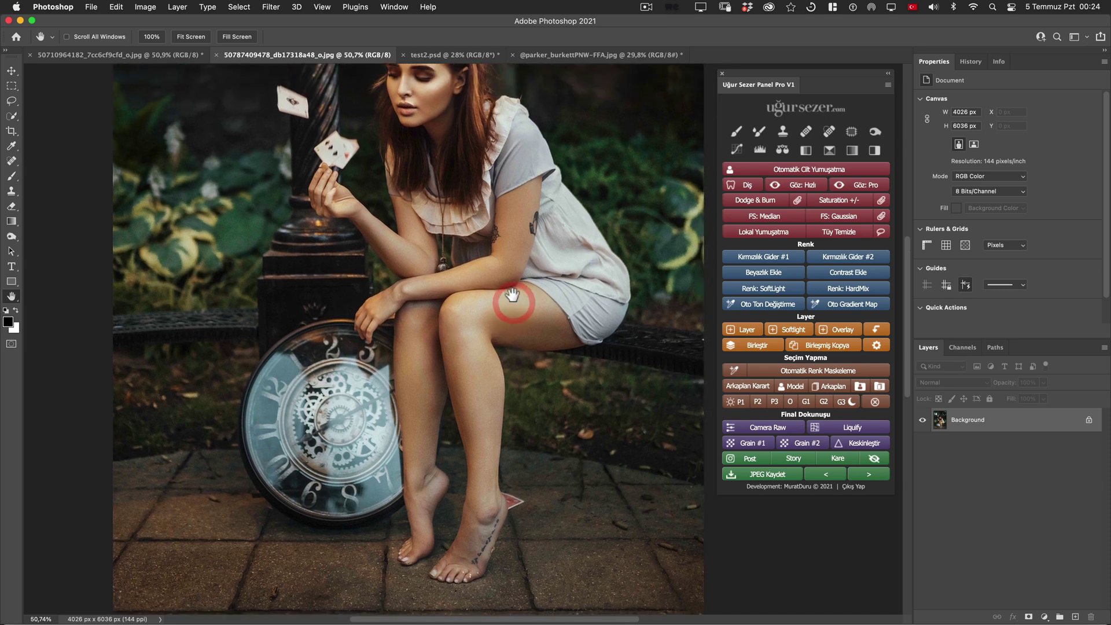
left_click_drag(529, 265, 513, 299)
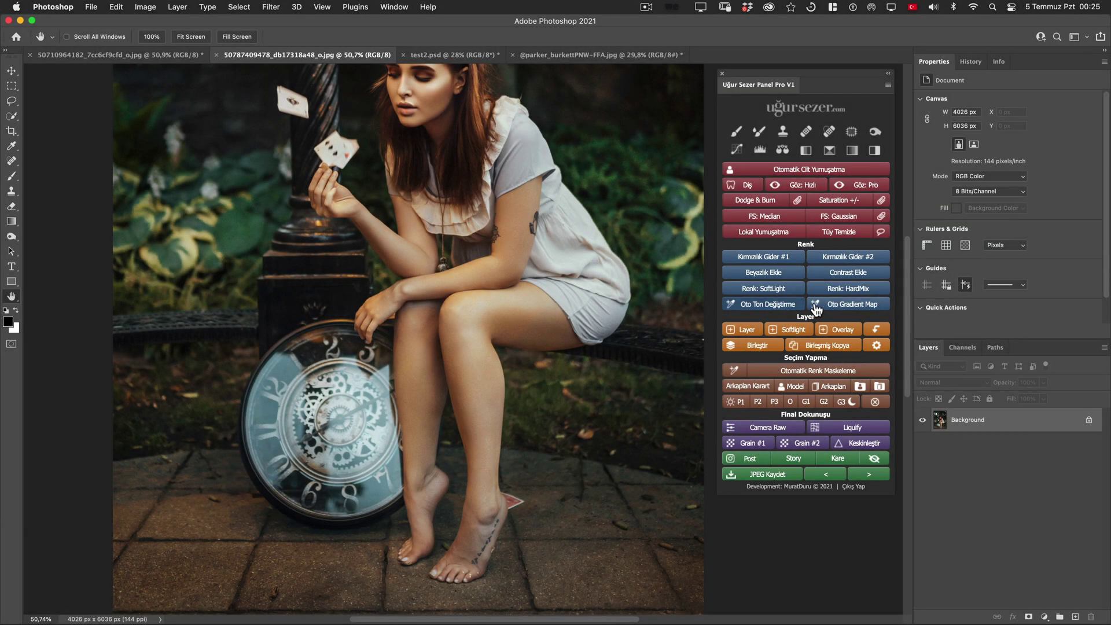
left_click(837, 305)
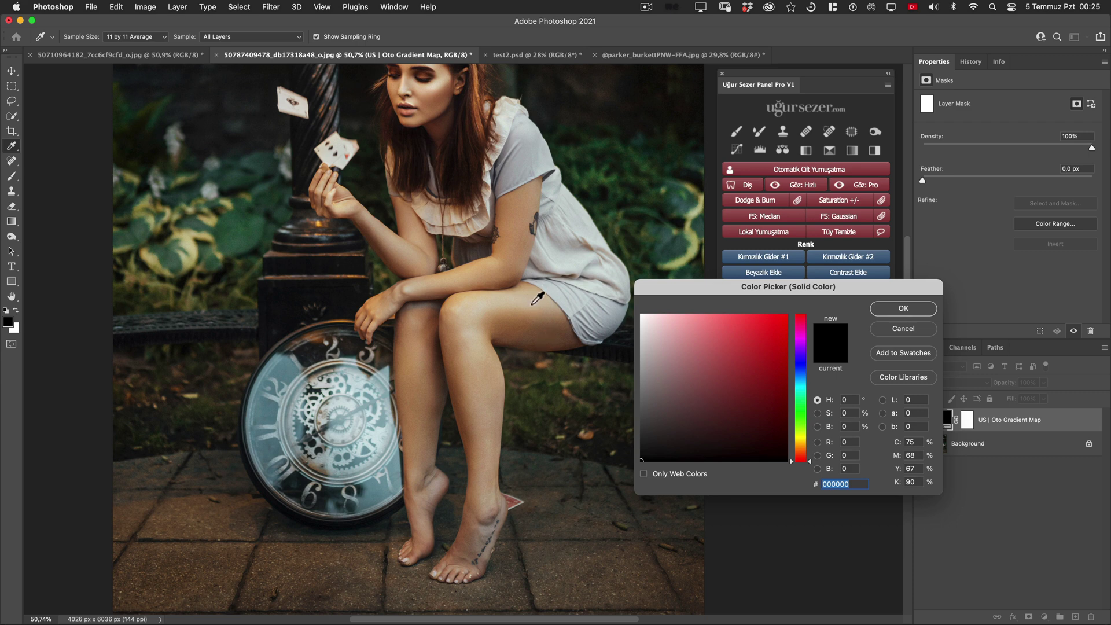
Sample a warm brown skin tone from the leg as the gradient map colour
left_click(542, 303)
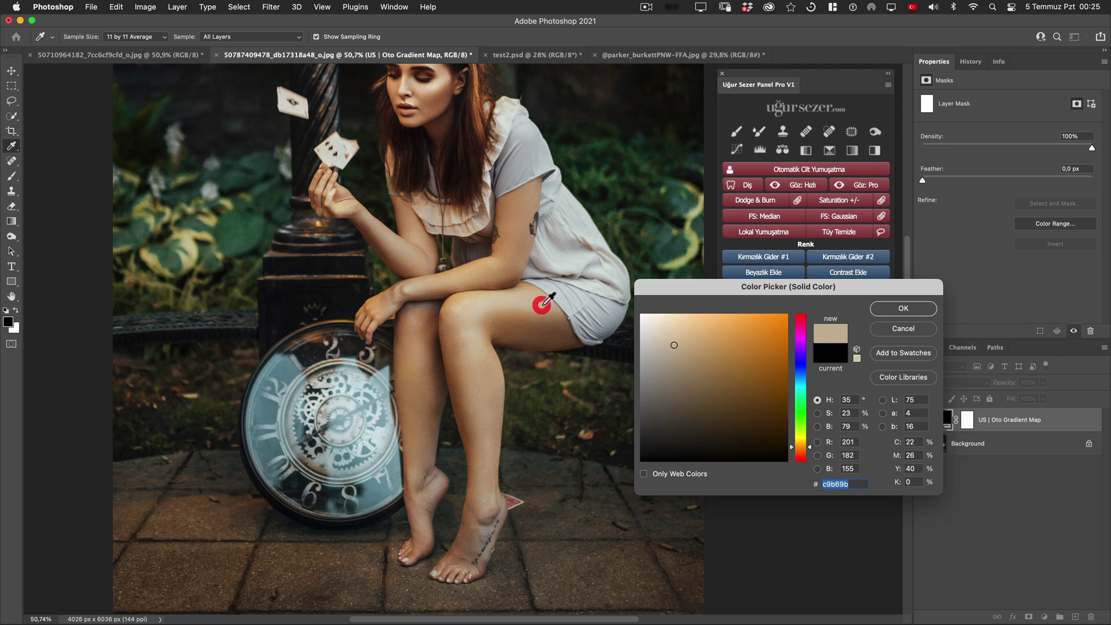
left_click(885, 308)
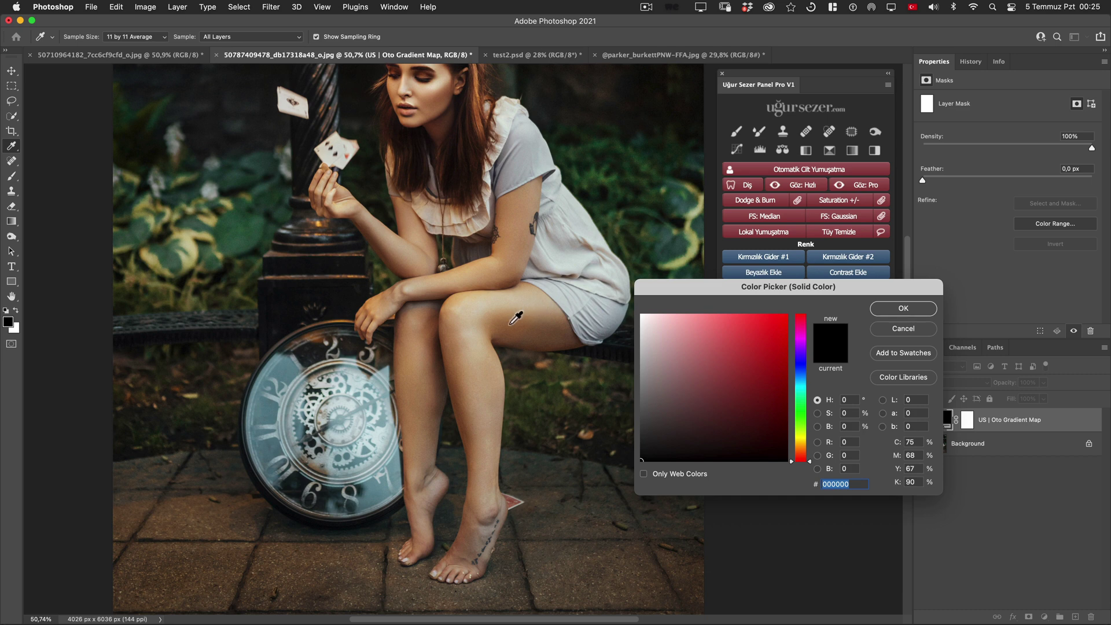
left_click(435, 359)
left_click(413, 404)
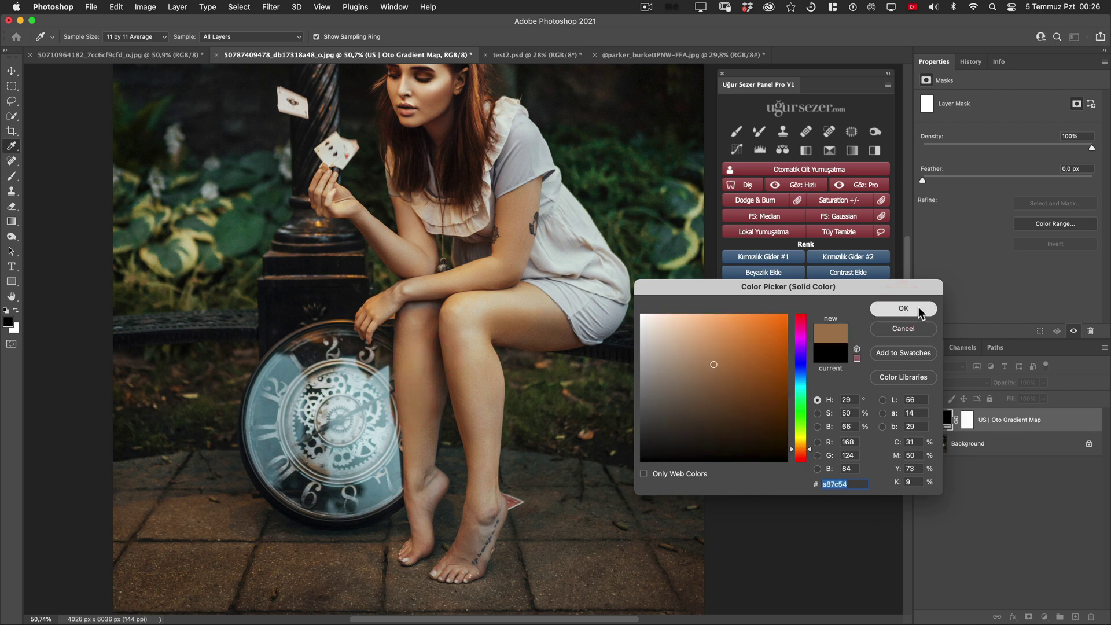
left_click(477, 454)
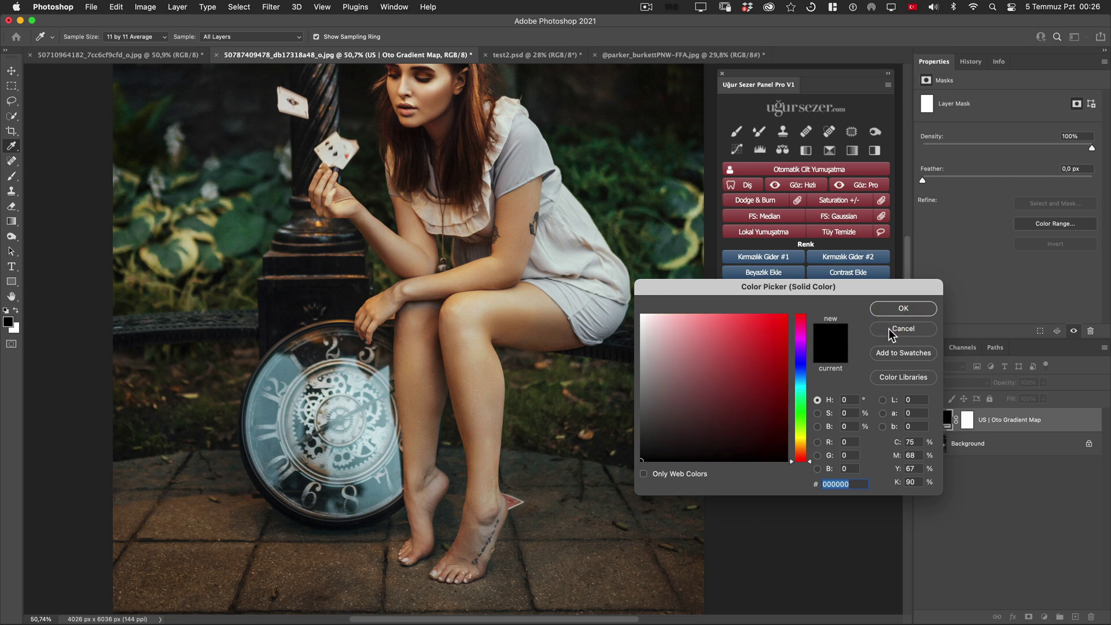
left_click(889, 328)
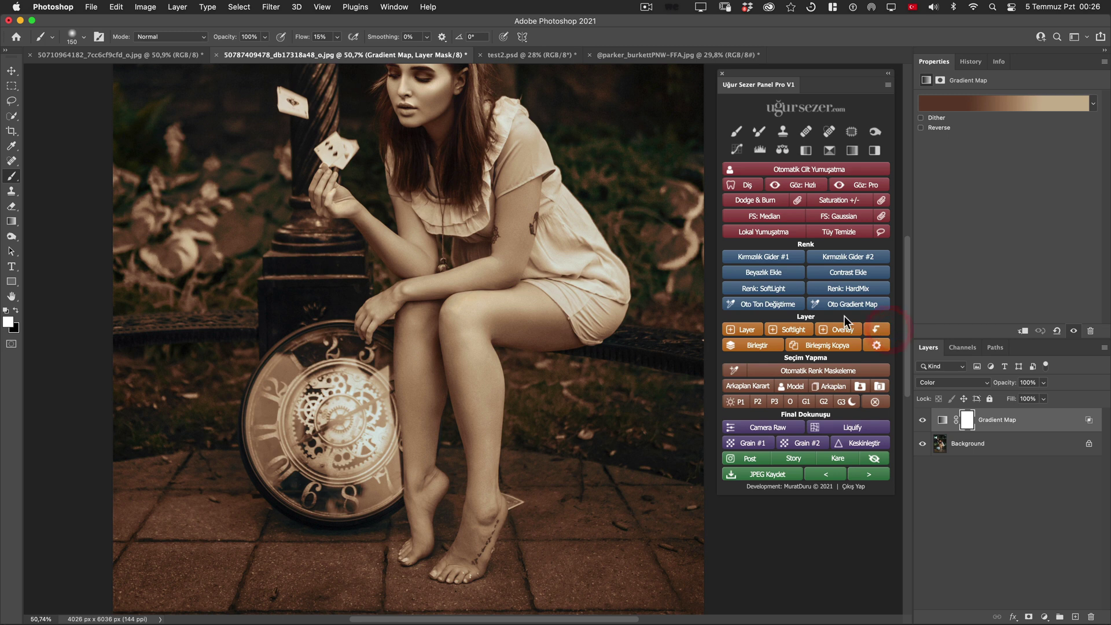
Reposition the dark brown, middle and light colour stops for a dark-brown-to-tan gradient
left_click(977, 104)
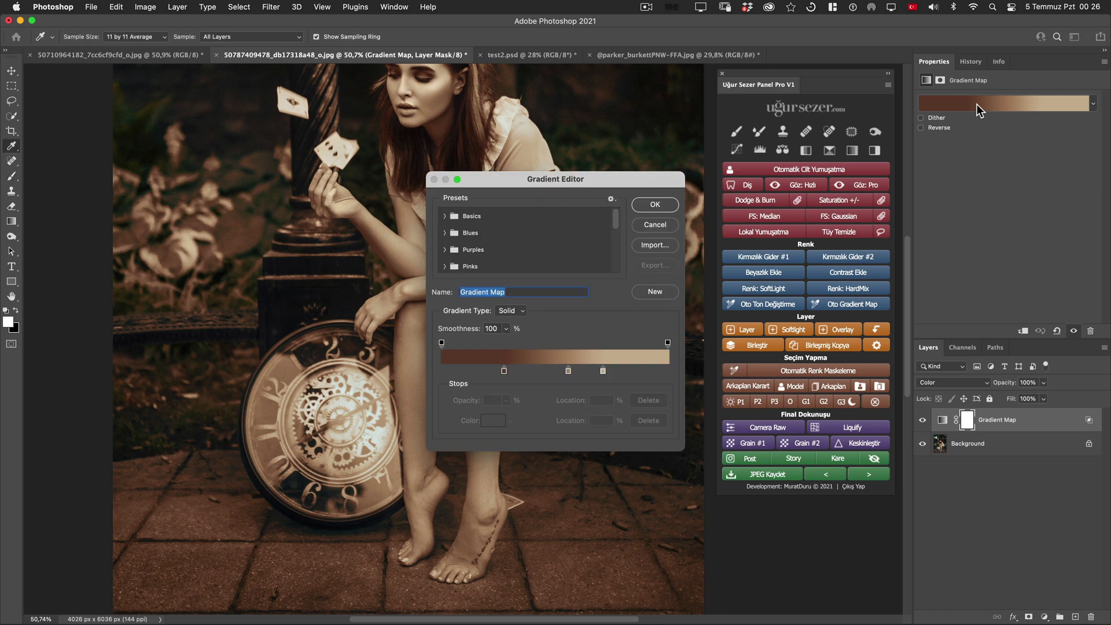
left_click(505, 370)
left_click(568, 371)
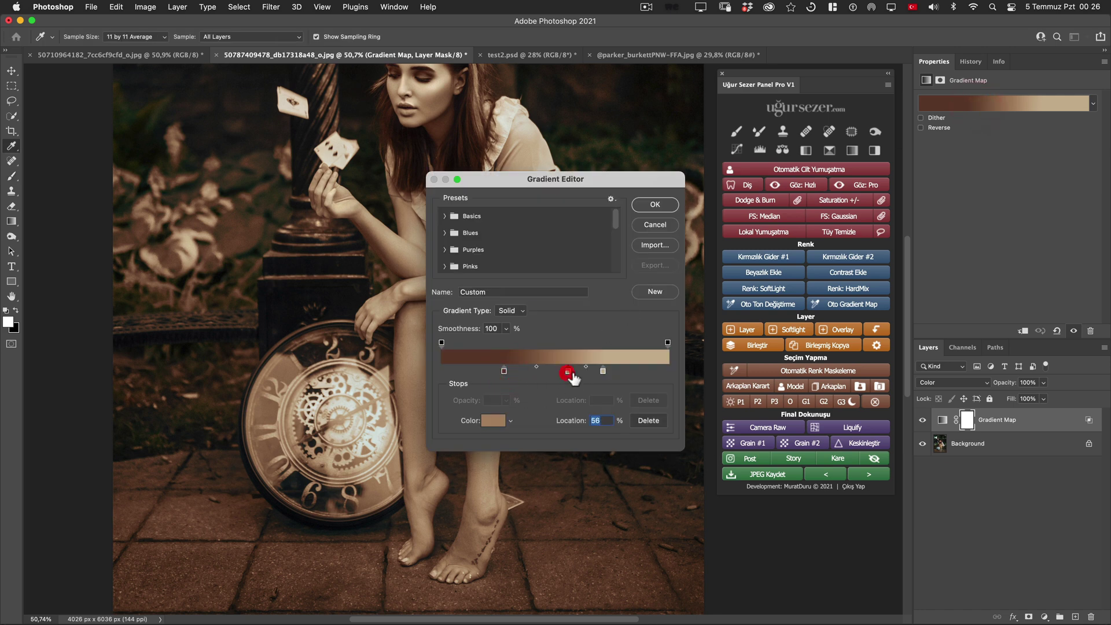
left_click(603, 371)
left_click(504, 373)
left_click(655, 204)
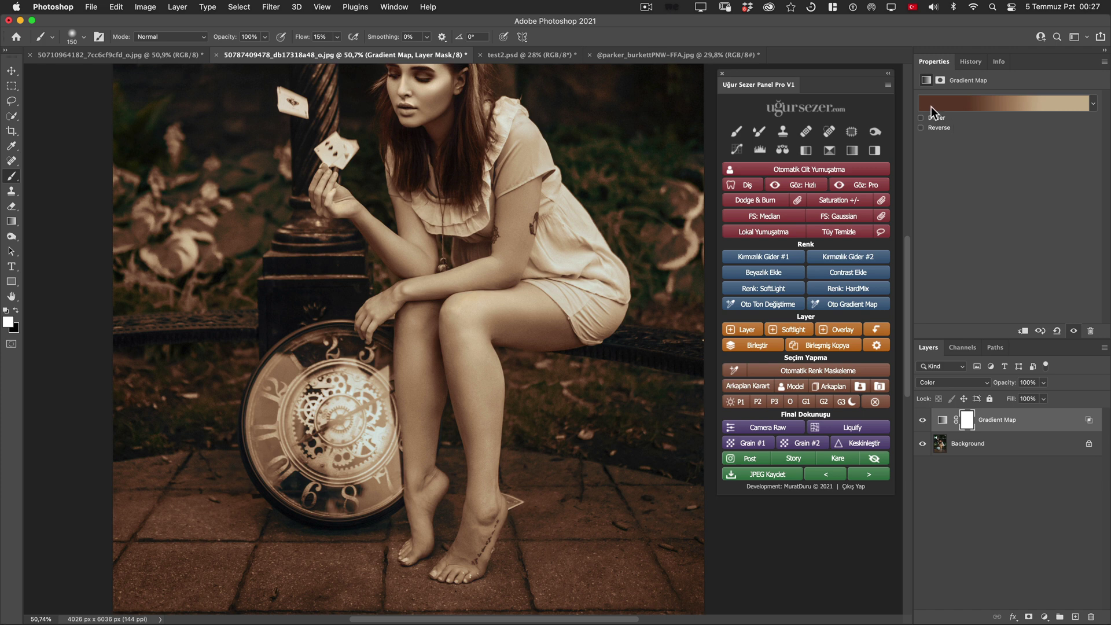
Split the Underlying Layer Blend If sliders, then invert the Gradient Map mask to black
double_click(1079, 418)
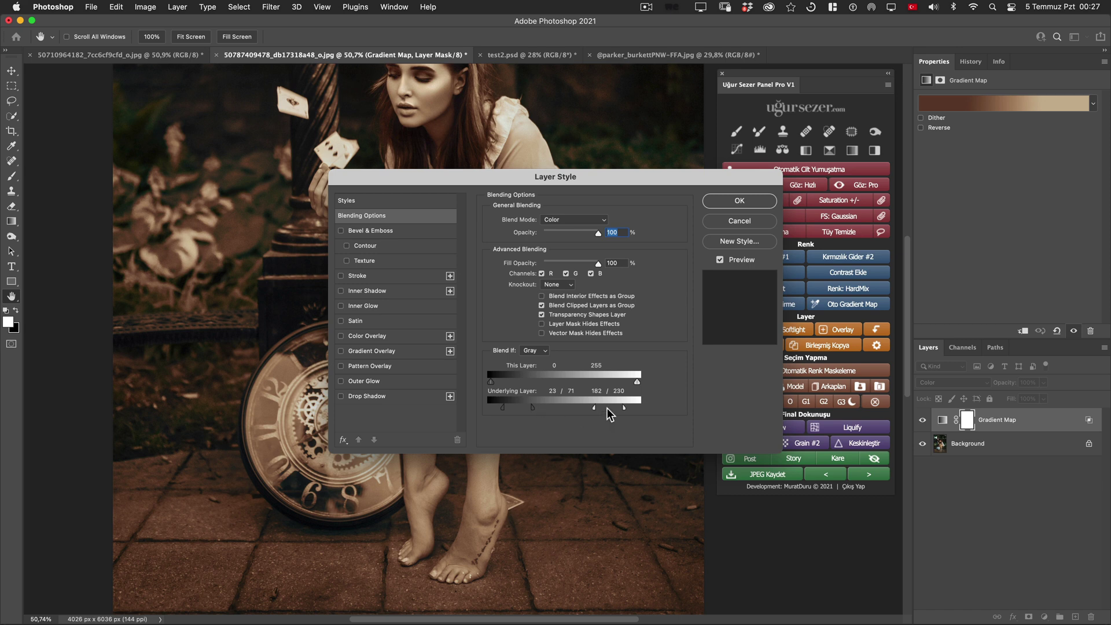
left_click(746, 202)
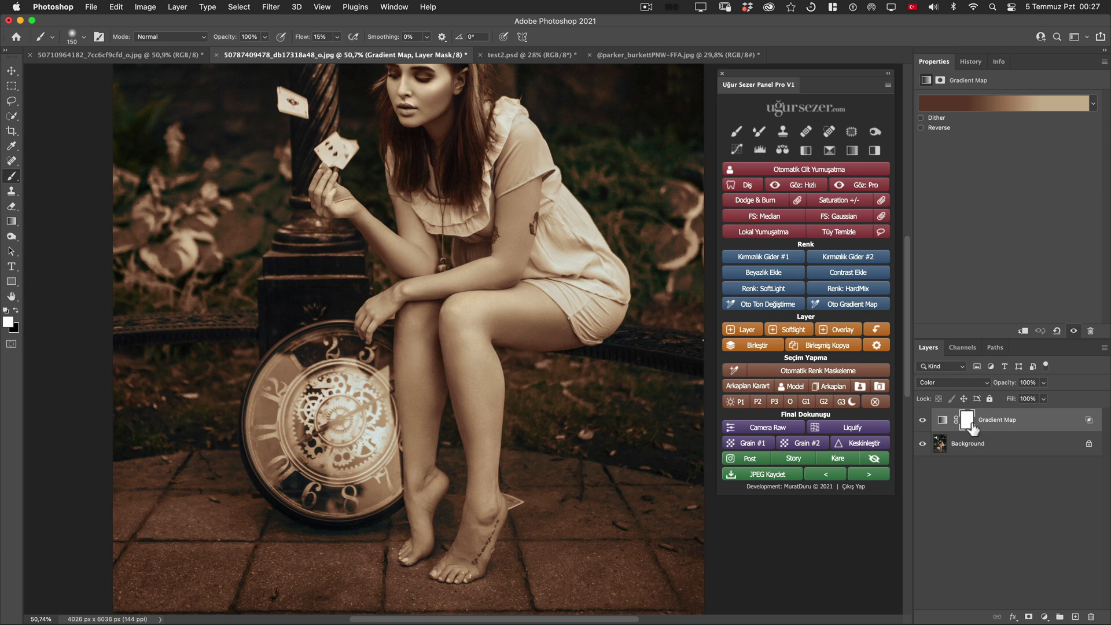
key("ctrl+i")
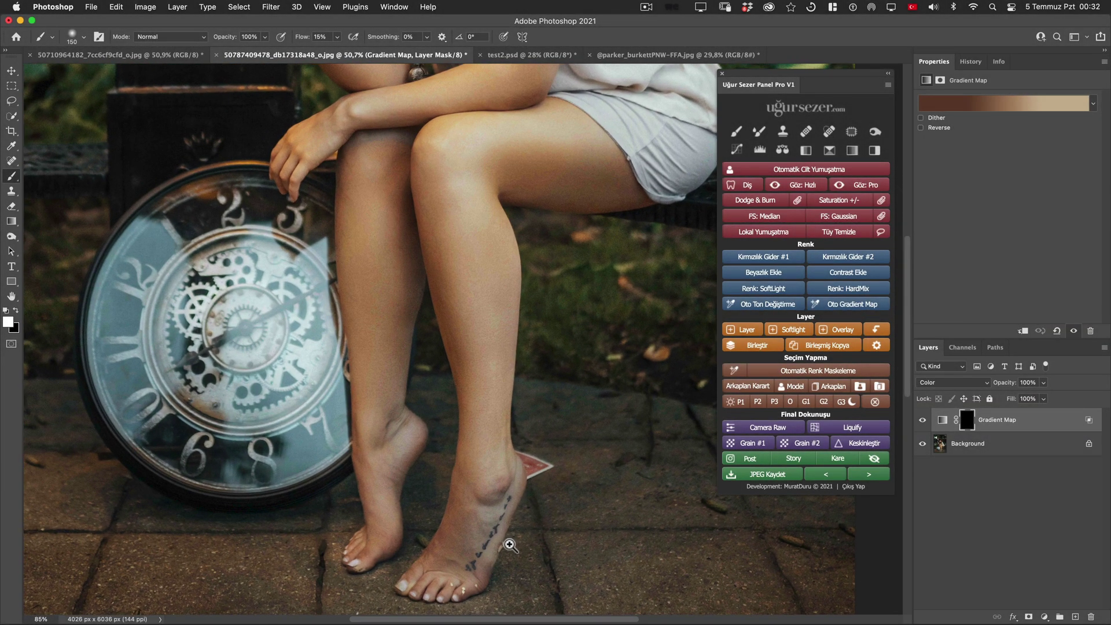
Paint white on the mask over the thigh, ankle, foot tattoo and heel
scroll(509, 545, "down", 2)
mouse_move(509, 546)
left_mouse_down()
mouse_move(457, 446)
mouse_move(463, 425)
left_mouse_up()
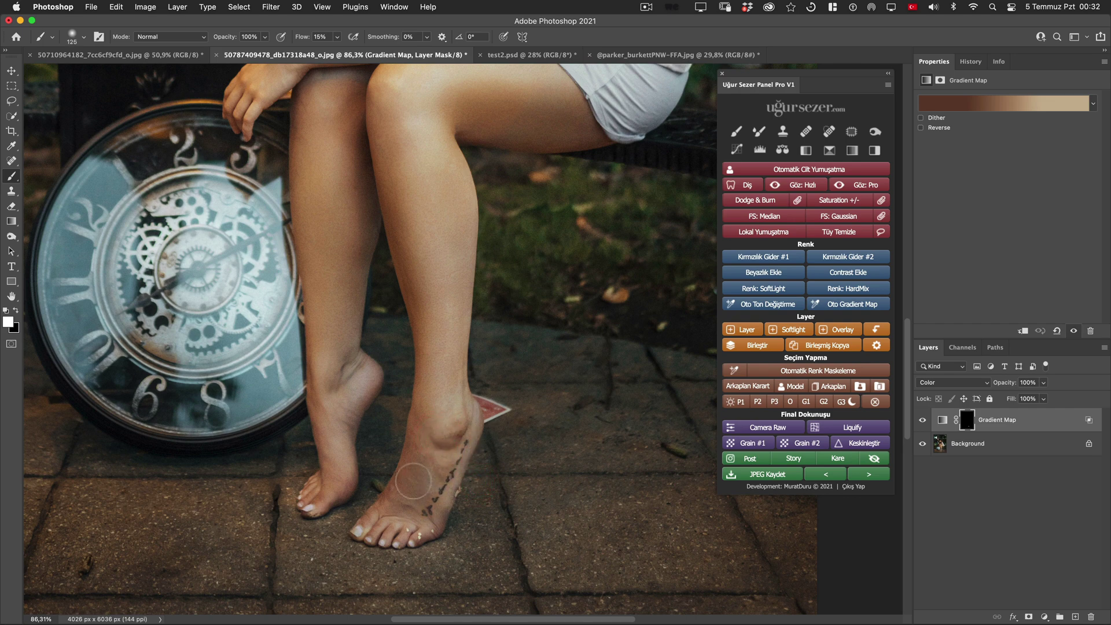
left_click_drag(421, 482, 432, 487)
left_click_drag(442, 426, 428, 427)
left_click_drag(348, 220, 345, 341)
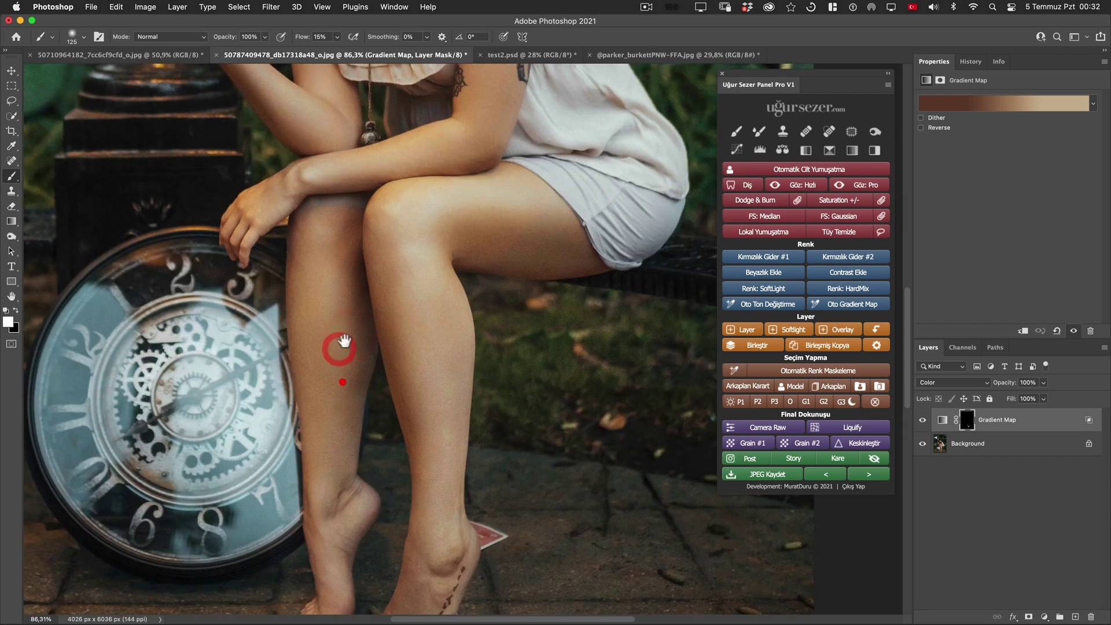
left_click_drag(347, 206, 350, 193)
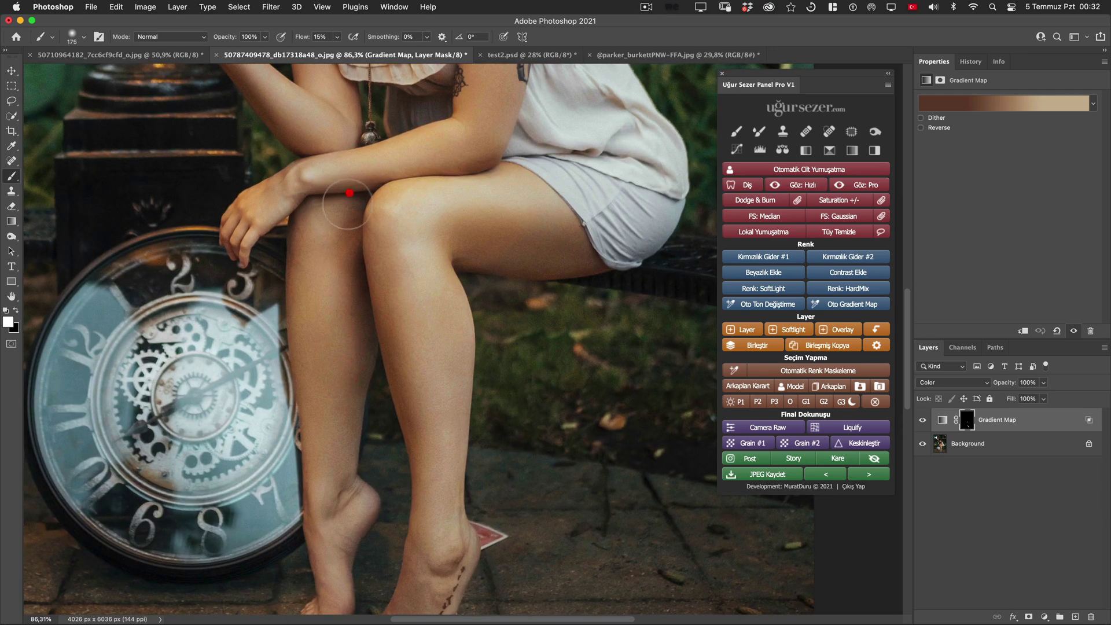
mouse_move(471, 183)
left_mouse_down()
mouse_move(481, 224)
mouse_move(521, 258)
mouse_move(422, 223)
left_mouse_up()
left_click_drag(416, 305, 421, 354)
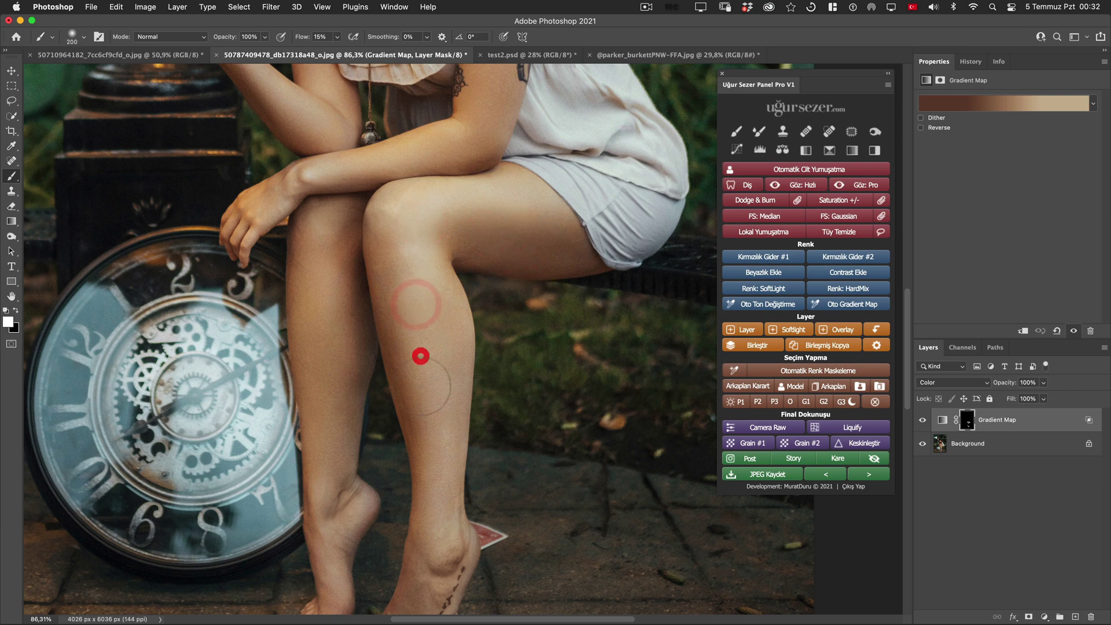
scroll(422, 370, "down", 3)
key("bracketleft")
left_click(432, 417)
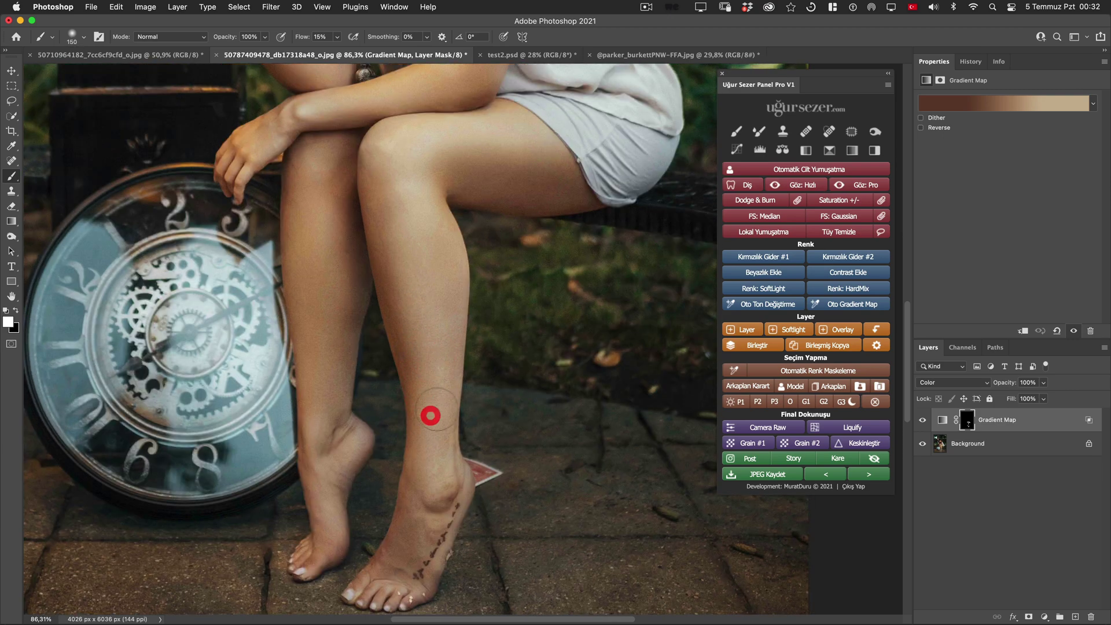
key("bracketleft")
key("bracketleft")
key("bracketleft")
left_click_drag(446, 464, 444, 518)
left_click(428, 552)
left_click(439, 515)
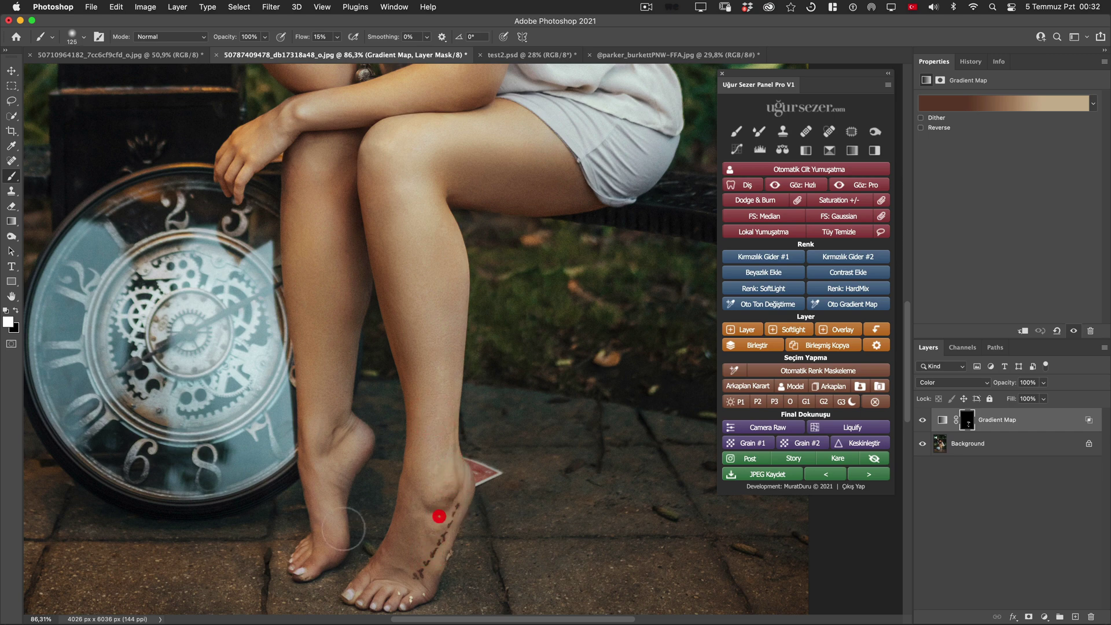
key("bracketleft")
left_click(321, 560)
left_click(325, 473)
key("bracketright")
key("bracketright")
Paint white on the mask along the forearm and upper arm
scroll(347, 434, "up", 3)
key("bracketright")
key("bracketright")
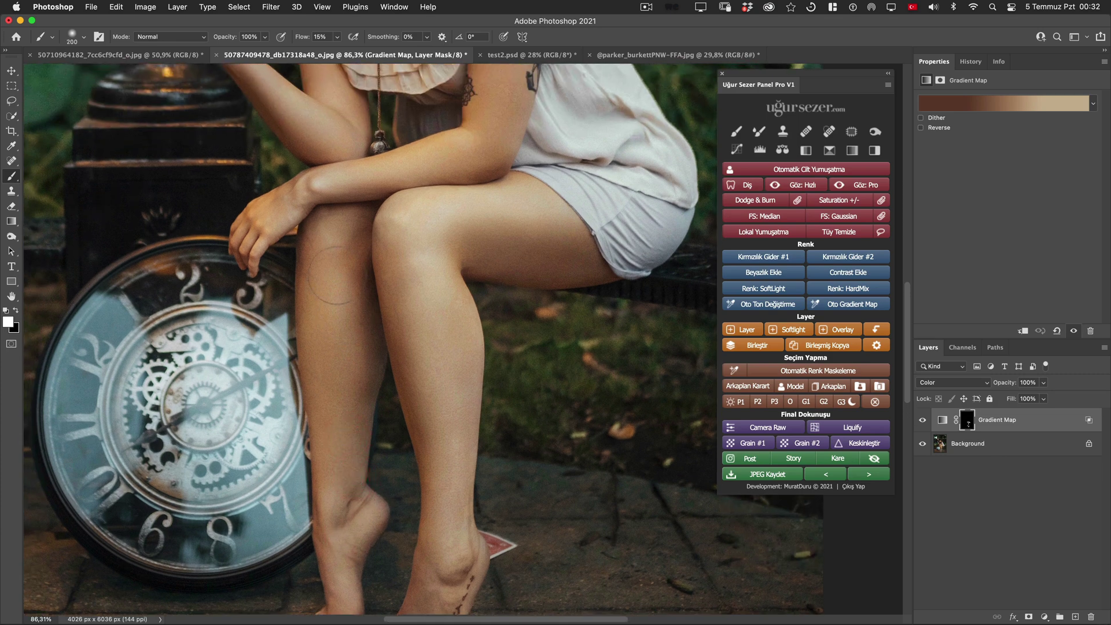
left_click_drag(316, 255, 307, 305)
key("bracketleft")
key("bracketleft")
left_click_drag(297, 263, 340, 253)
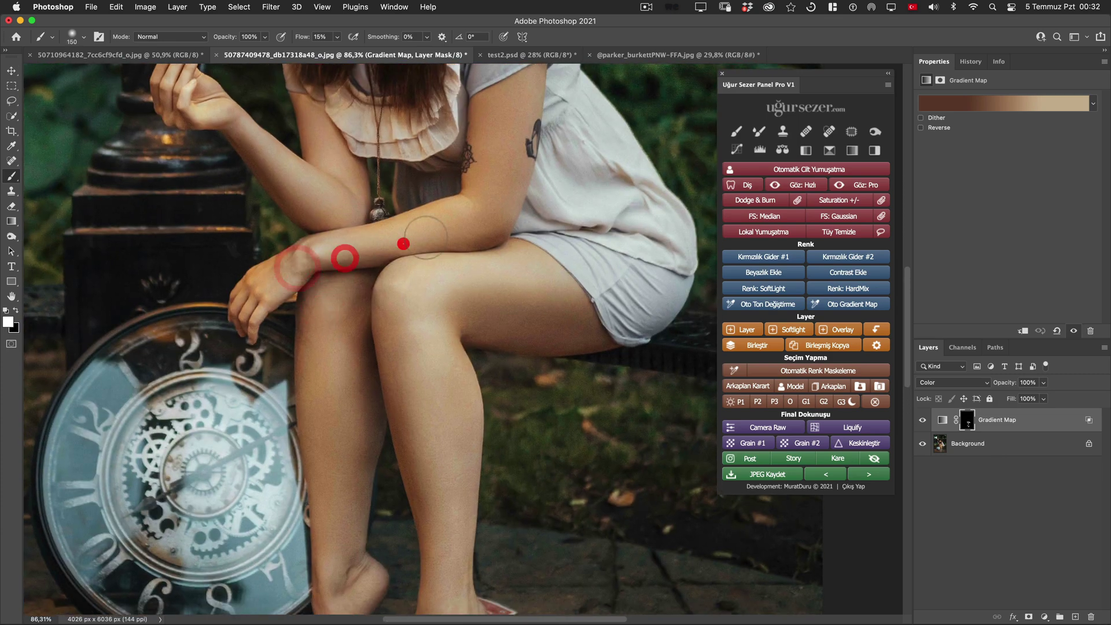
left_click_drag(405, 240, 430, 232)
left_click(459, 201)
key("bracketright")
key("bracketright")
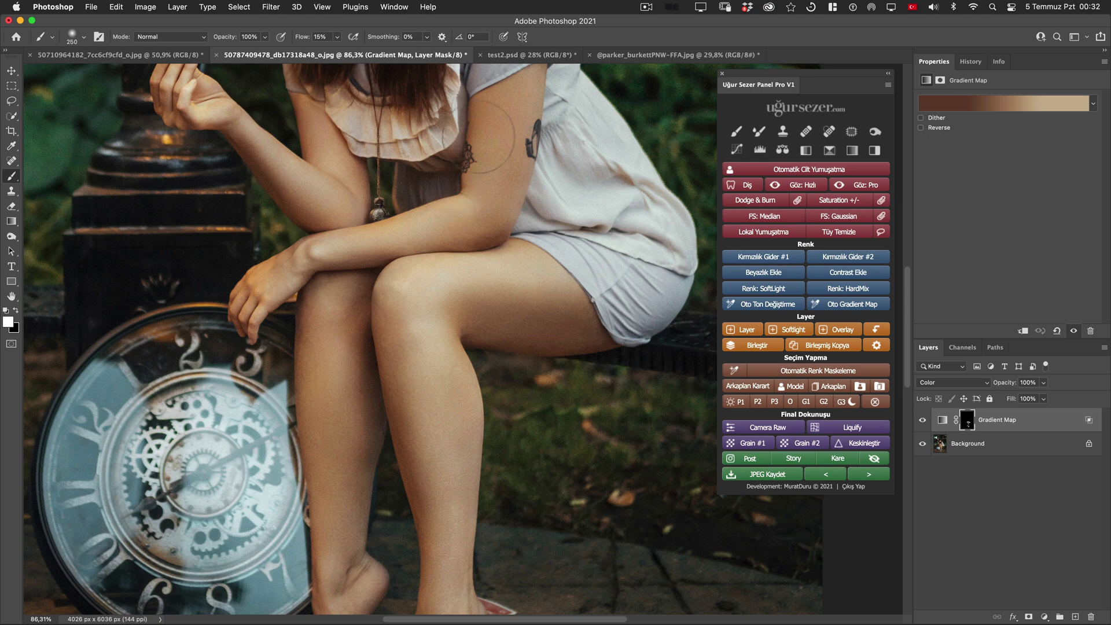
left_click(490, 144)
left_click_drag(490, 145, 488, 177)
Toggle the Gradient Map layer on and off repeatedly to compare the warm tint
scroll(487, 334, "down", 1)
scroll(453, 323, "down", 1)
scroll(471, 320, "down", 1)
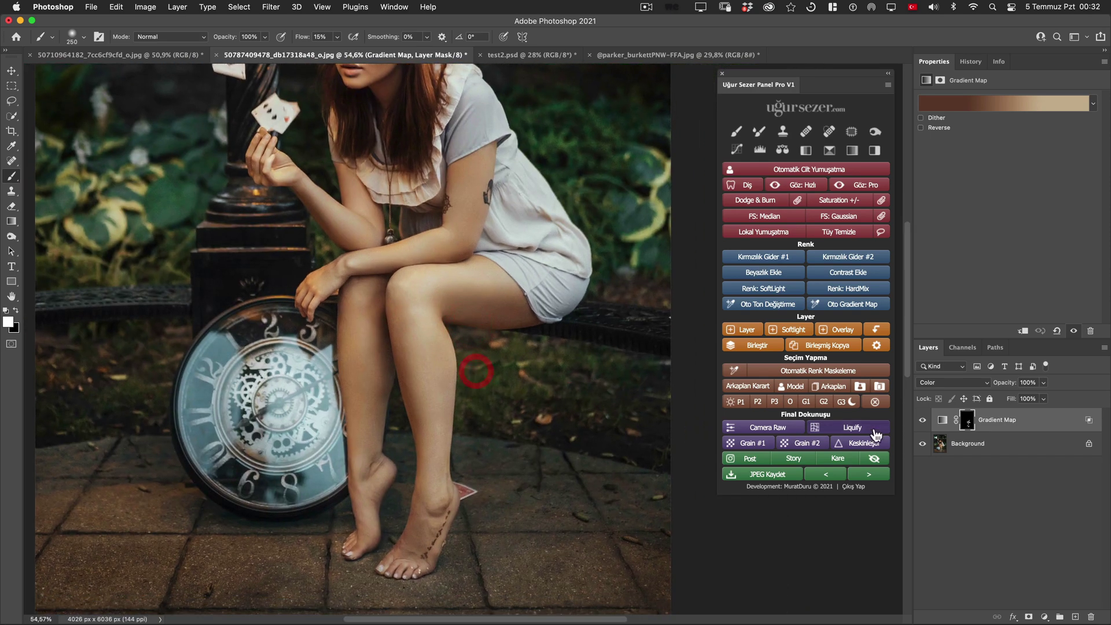
left_click(922, 420)
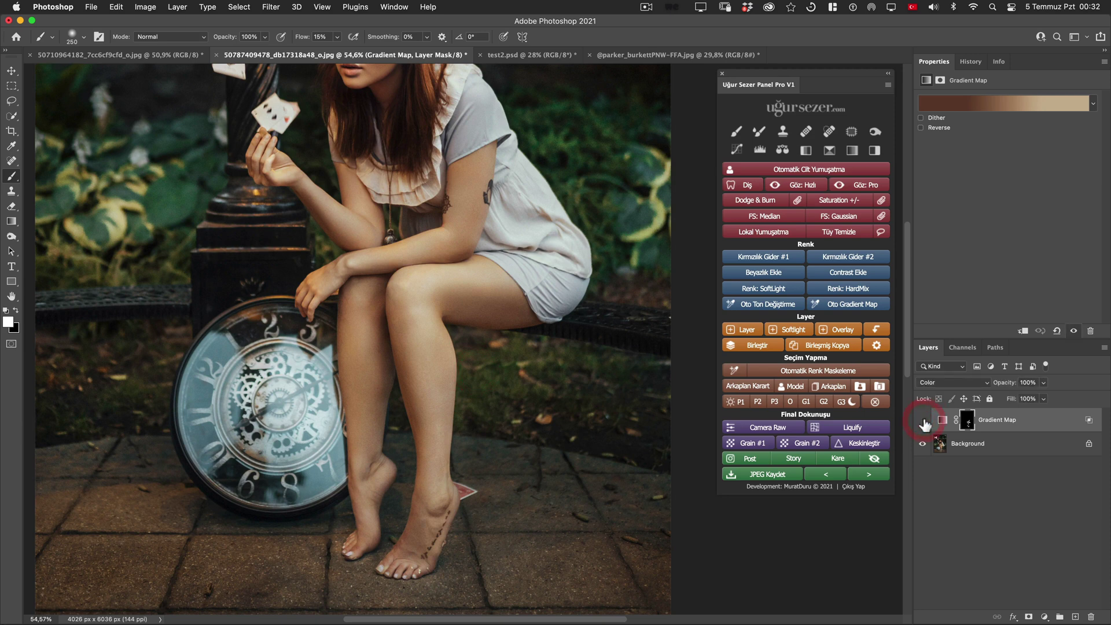
left_click(923, 419)
left_click(923, 420)
scroll(428, 530, "up", 3)
scroll(428, 530, "up", 1)
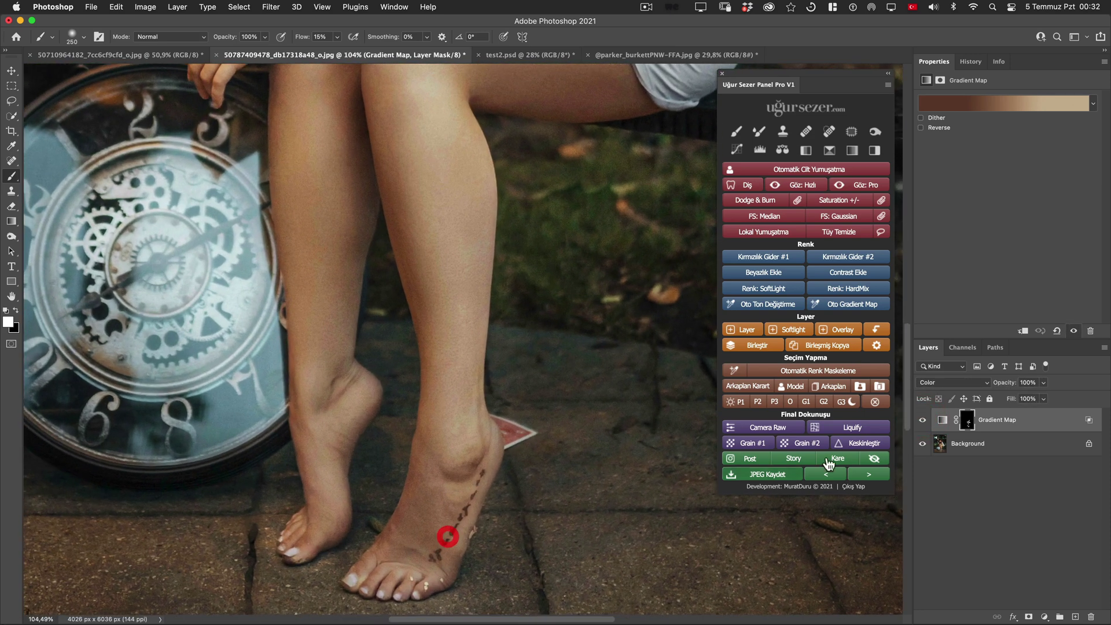
left_click(922, 420)
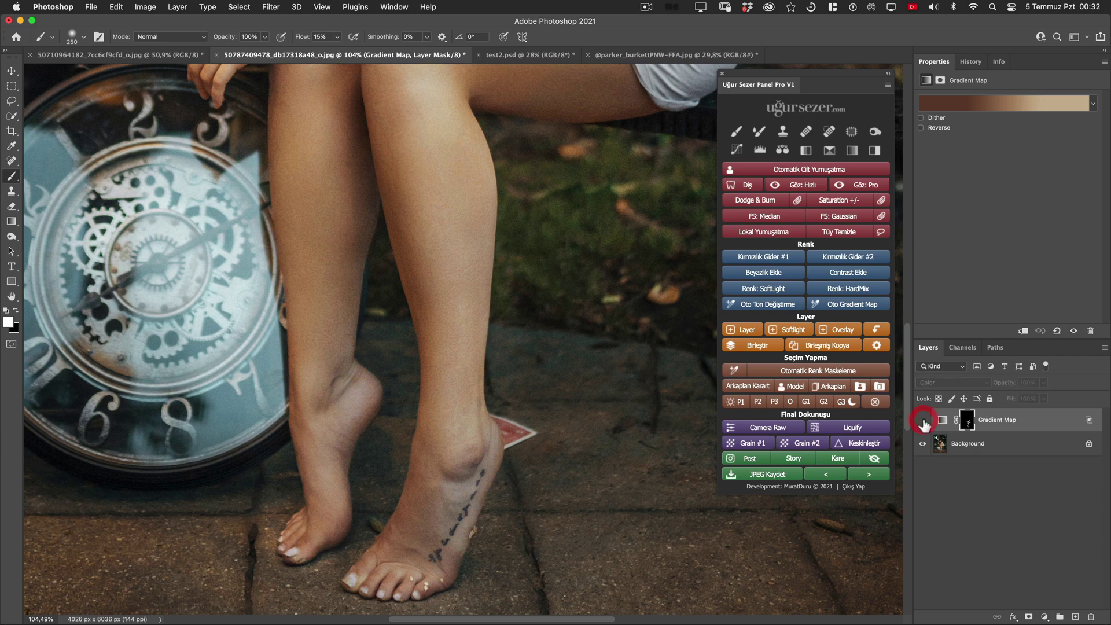
left_click(922, 420)
left_click(923, 421)
left_click(922, 420)
left_click_drag(458, 316, 488, 470)
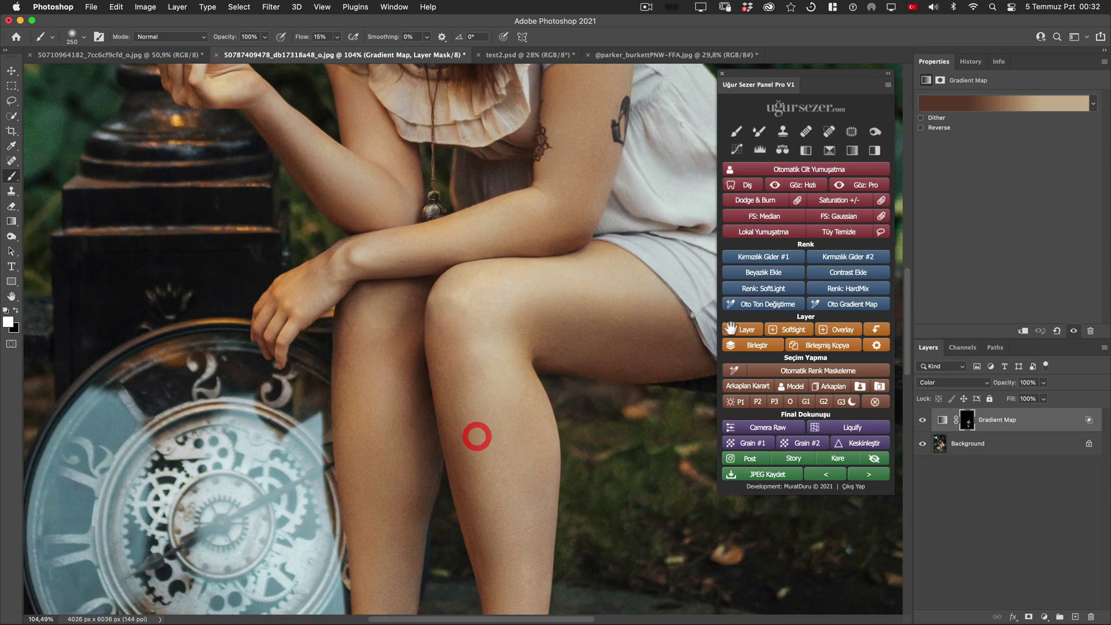
left_click(923, 421)
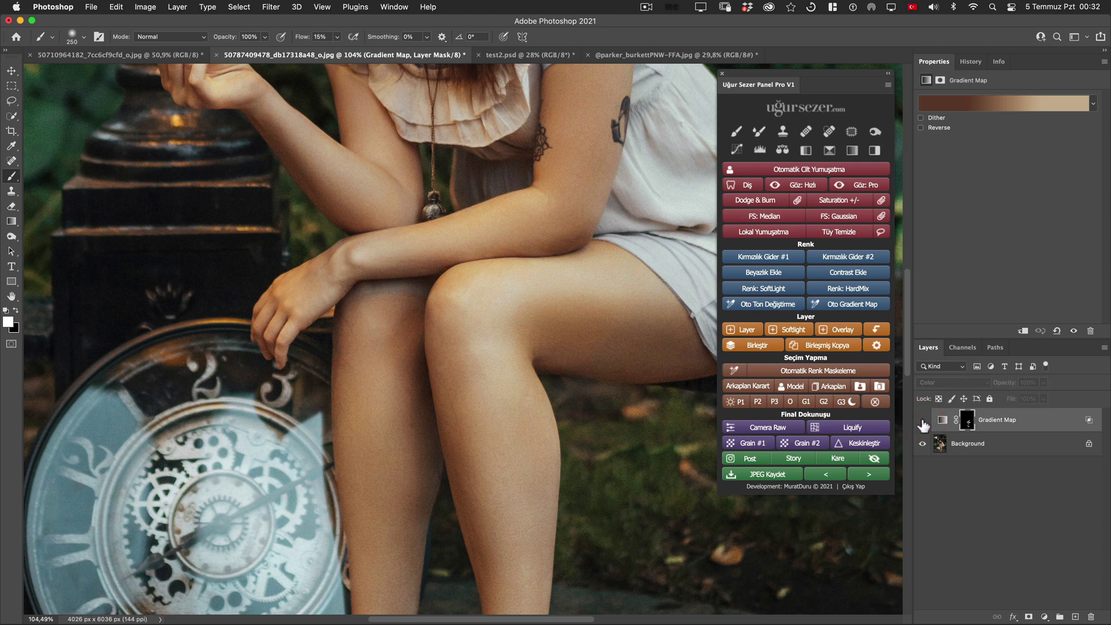
left_click(922, 420)
left_click(922, 420)
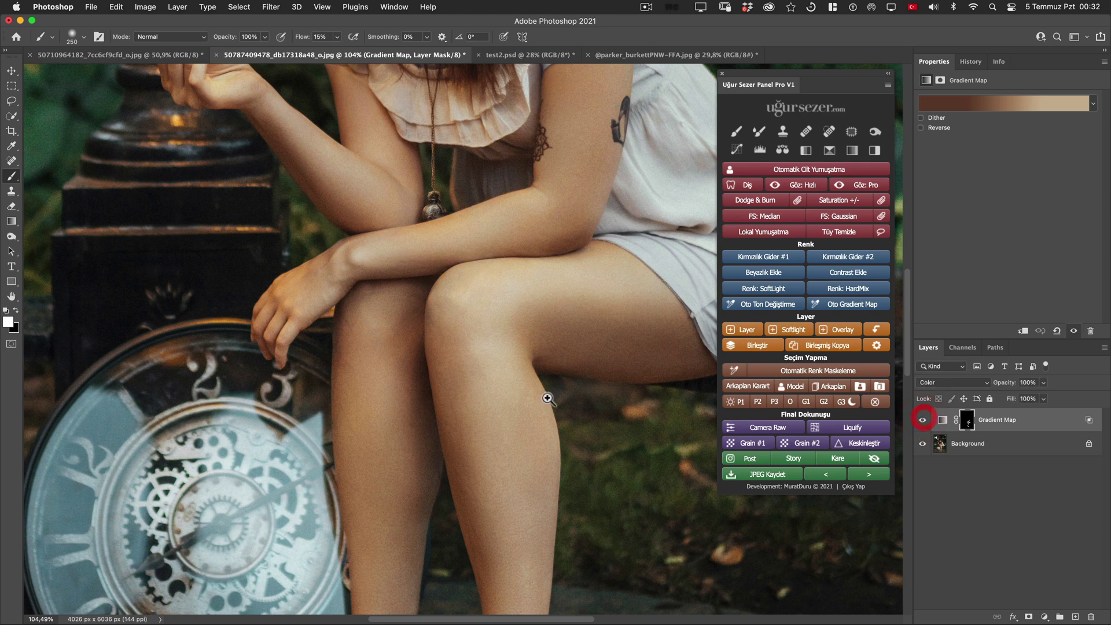
left_click_drag(548, 398, 546, 461)
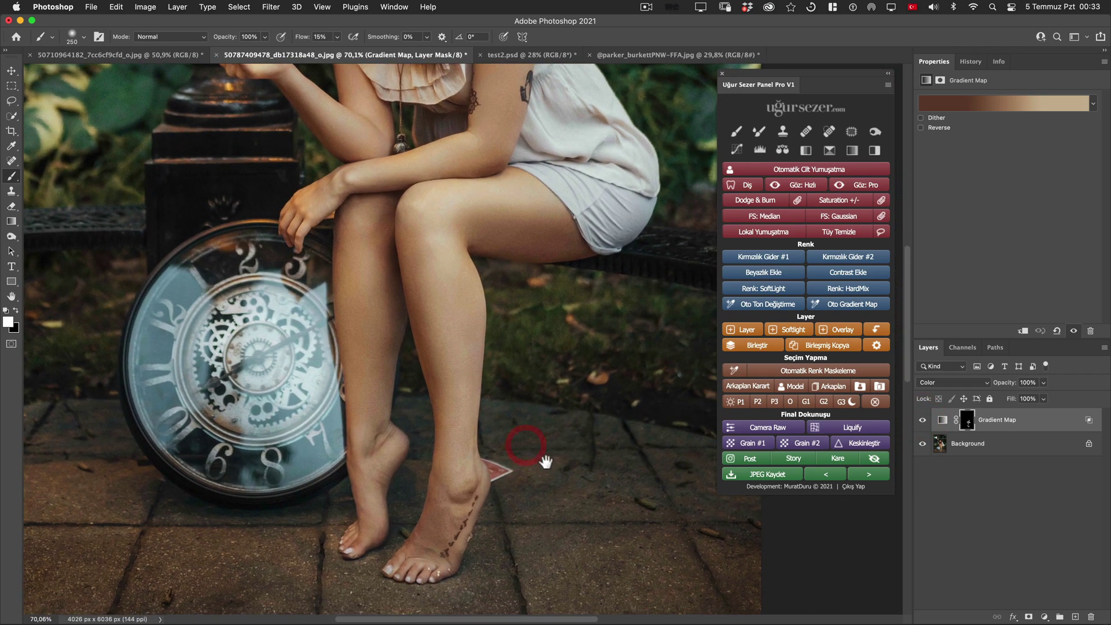
Lower the Gradient Map layer's opacity from 80% to 70%
key("h")
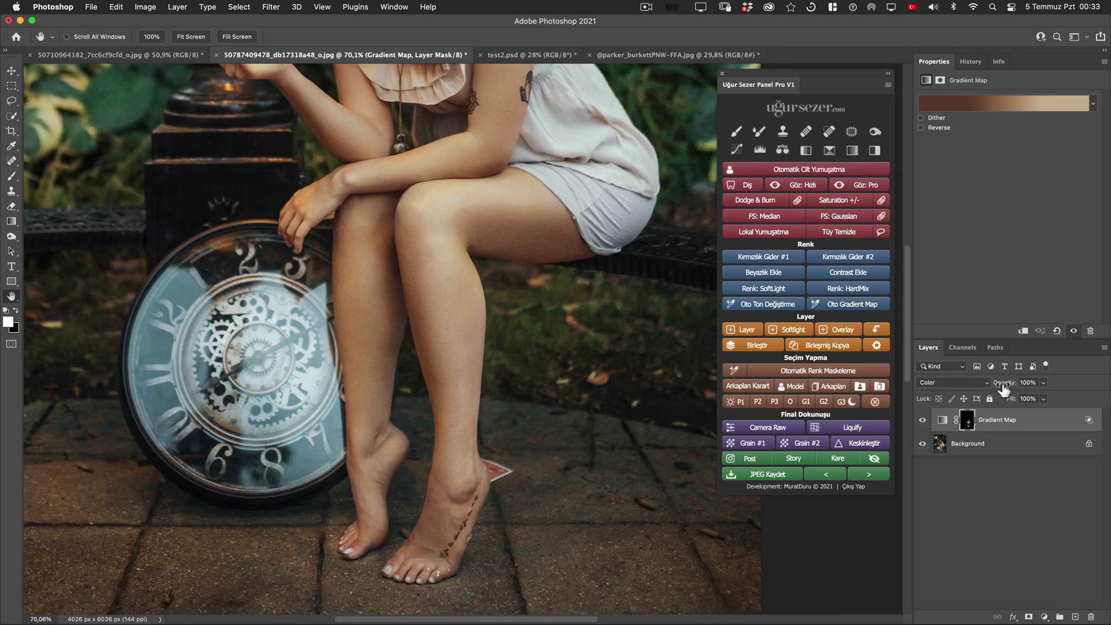
left_click_drag(1002, 388, 1002, 390)
left_click_drag(1000, 389, 1002, 391)
left_click_drag(1002, 387, 1004, 388)
left_click(923, 420)
left_click_drag(585, 352, 575, 344)
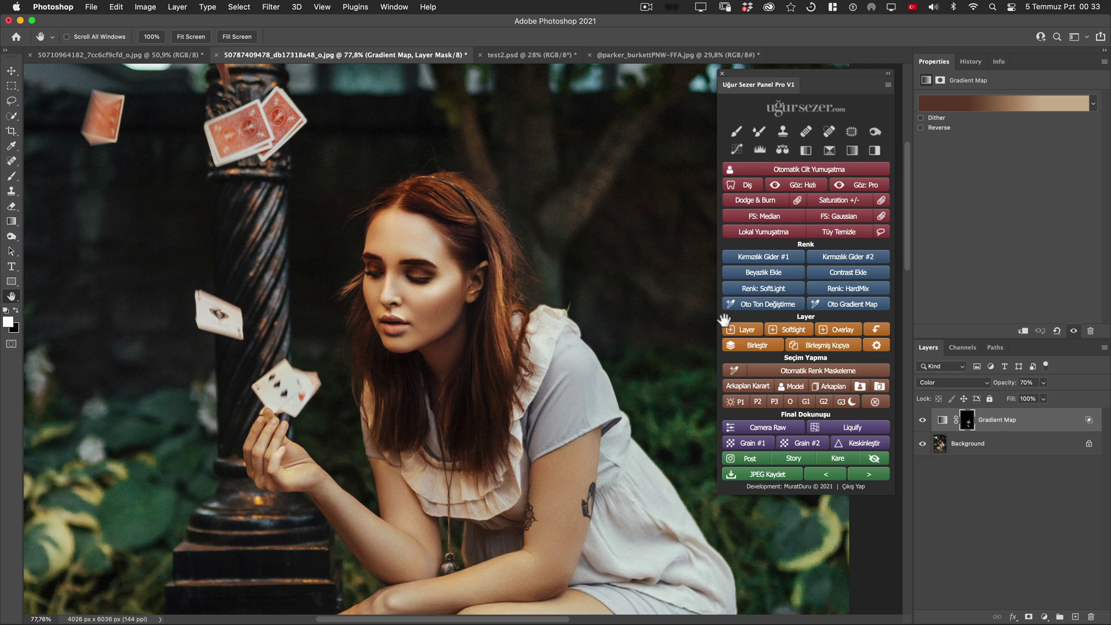
Run Oto Gradient Map again, sampling a dark hair brown and a brighter hair highlight
left_click(844, 304)
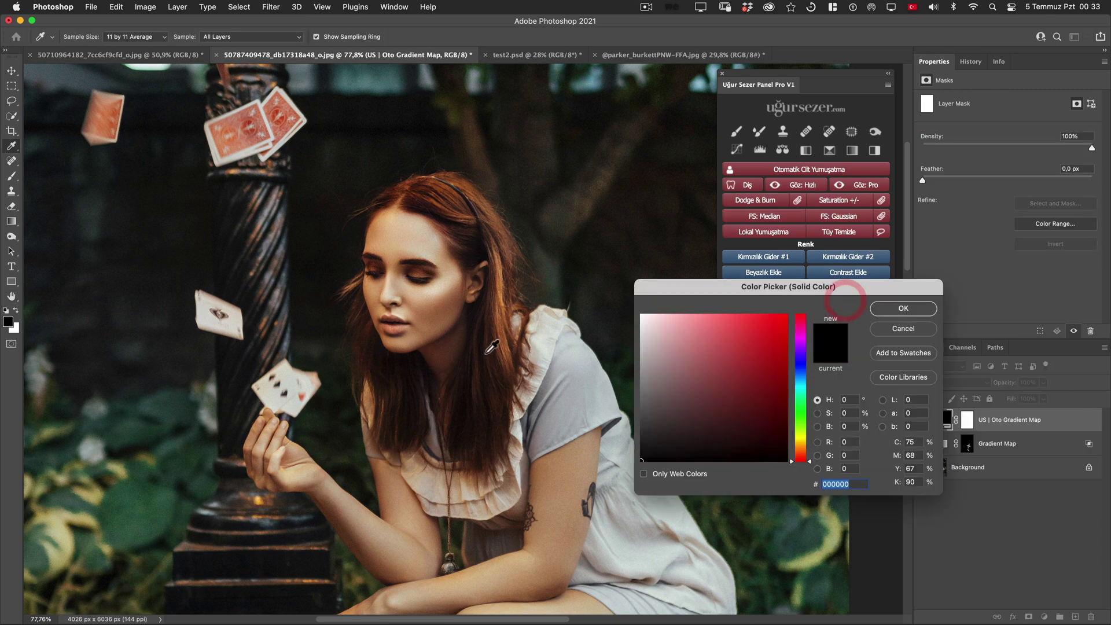
left_click(404, 362)
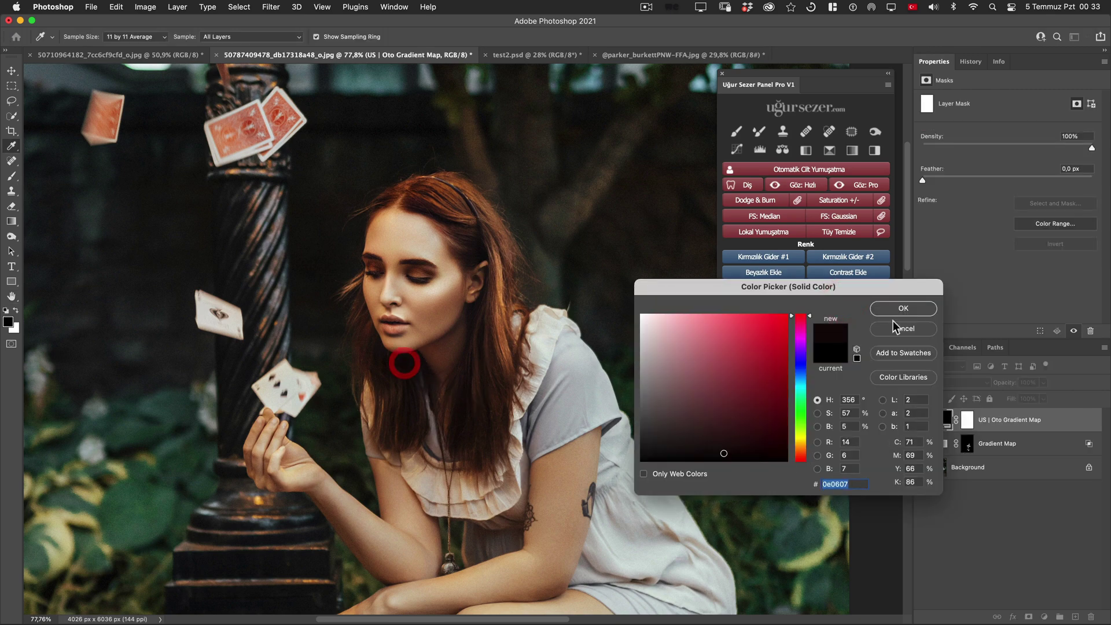
left_click(397, 389)
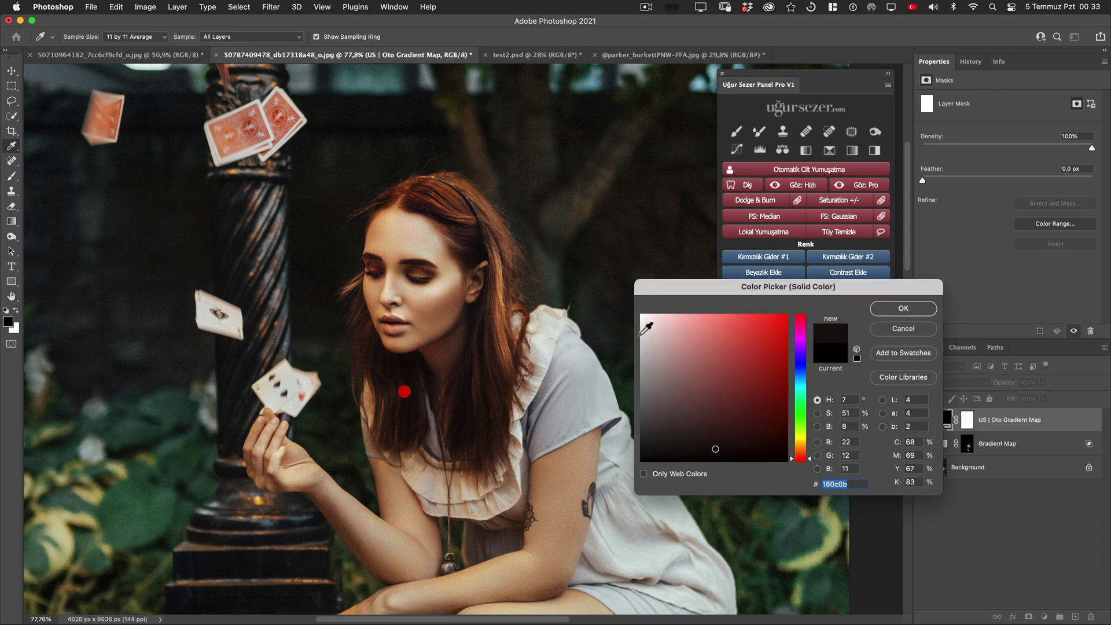
left_click(900, 308)
left_click(492, 357)
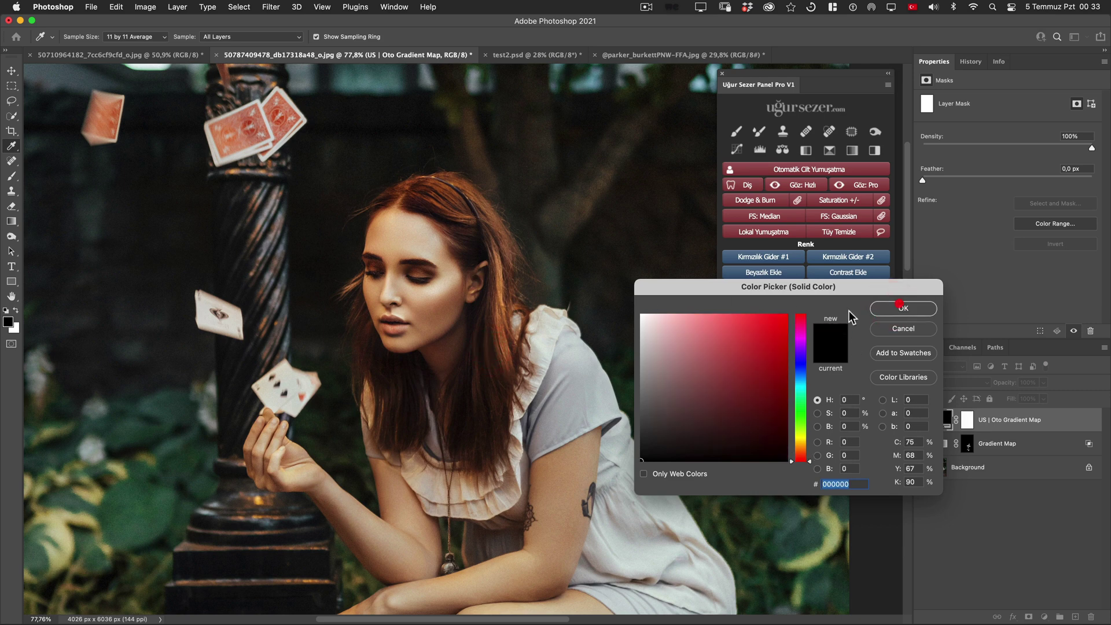
left_click(501, 305)
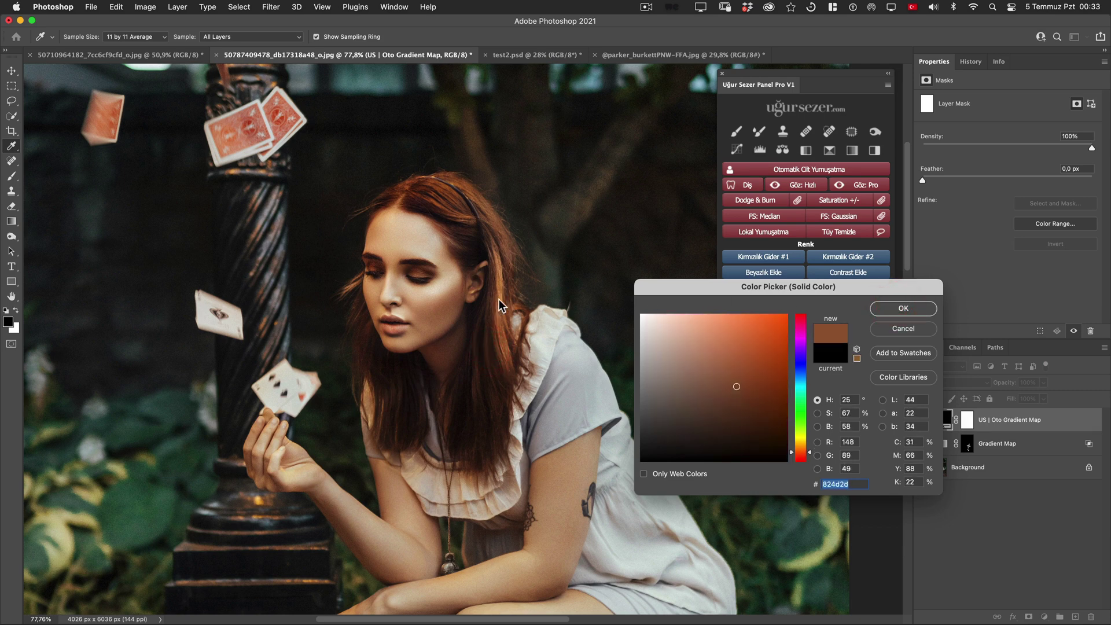
left_click(903, 308)
left_click(497, 228)
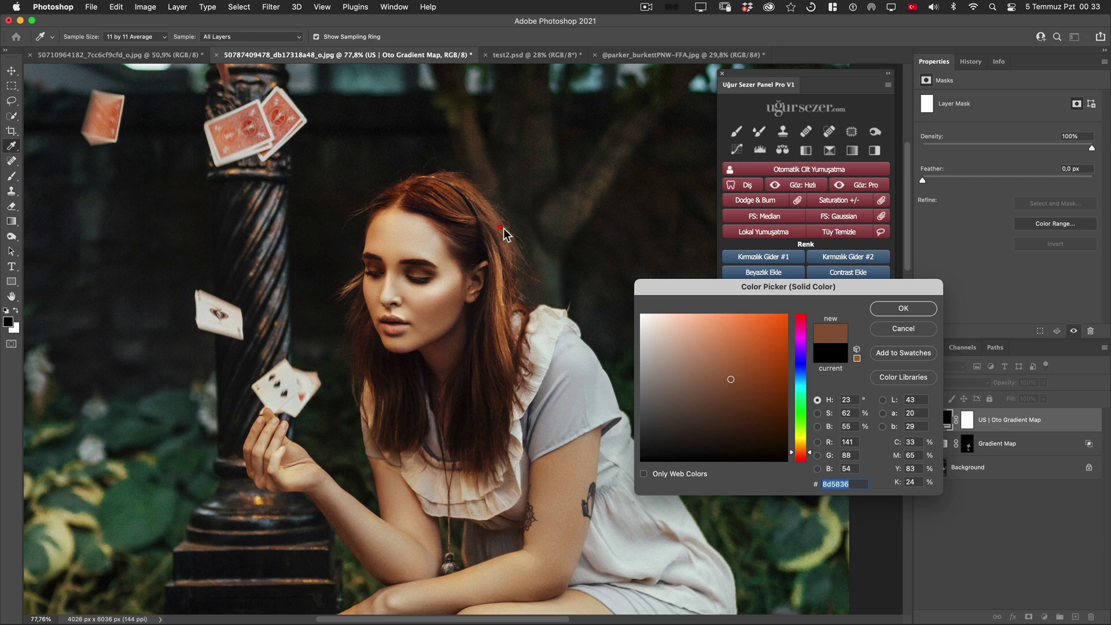
left_click(914, 310)
left_click(907, 328)
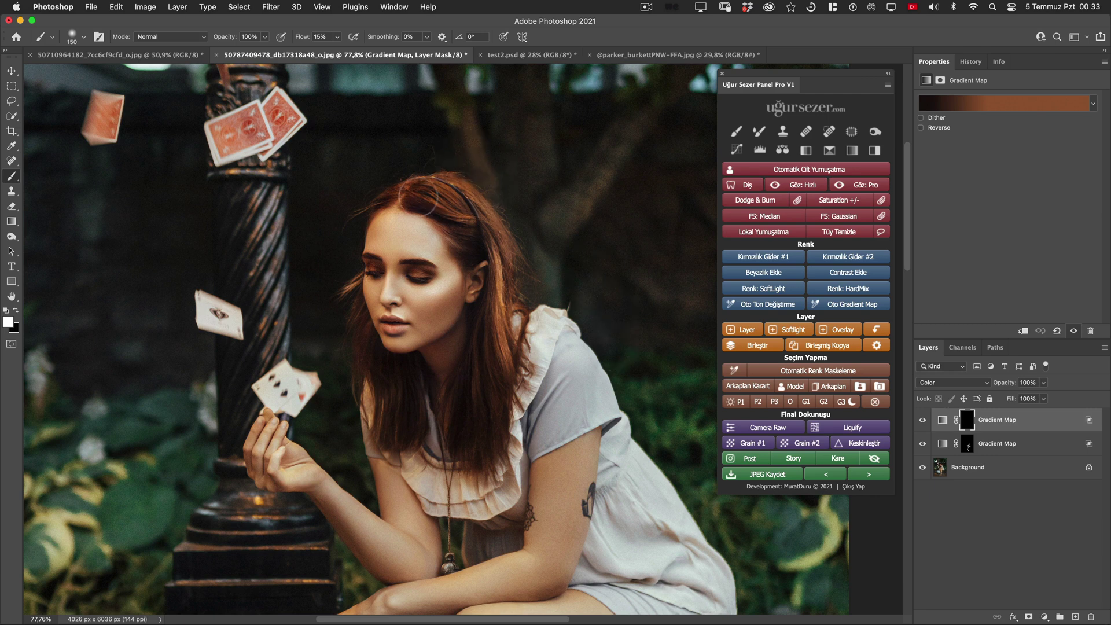
Paint white on the new mask over the hair from crown to shoulder
mouse_move(428, 197)
left_mouse_down()
mouse_move(397, 194)
mouse_move(454, 192)
left_mouse_up()
left_click_drag(496, 248, 499, 307)
left_click_drag(459, 401, 395, 409)
left_click_drag(468, 409, 474, 410)
key("bracketleft")
key("bracketleft")
mouse_move(408, 188)
left_mouse_down()
mouse_move(370, 208)
mouse_move(429, 203)
mouse_move(498, 246)
left_mouse_up()
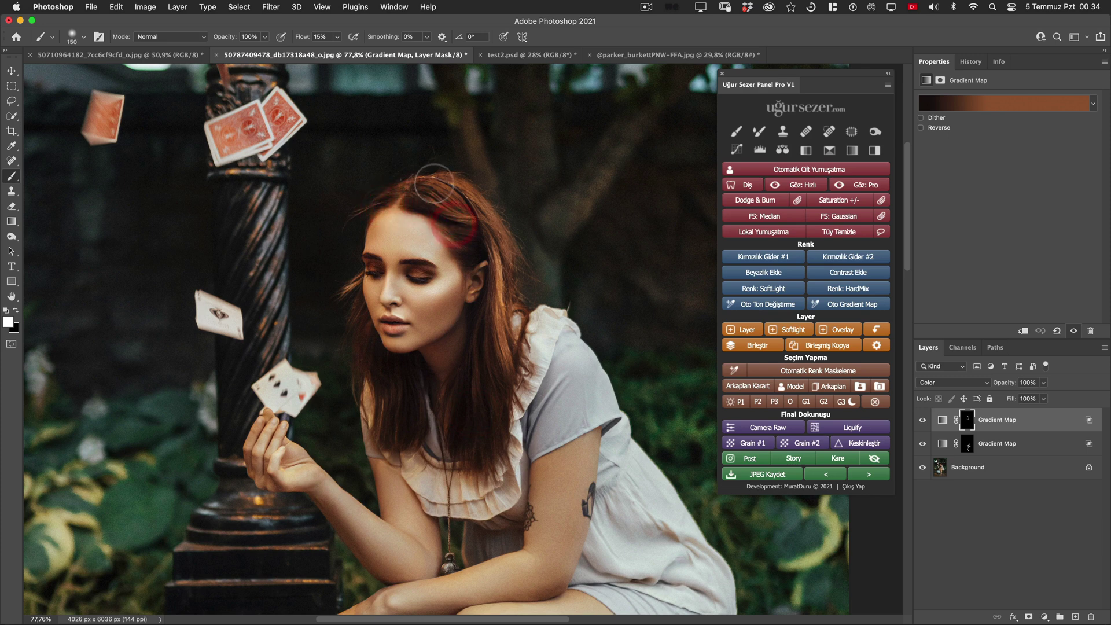
key("bracketright")
key("bracketright")
left_click(922, 419)
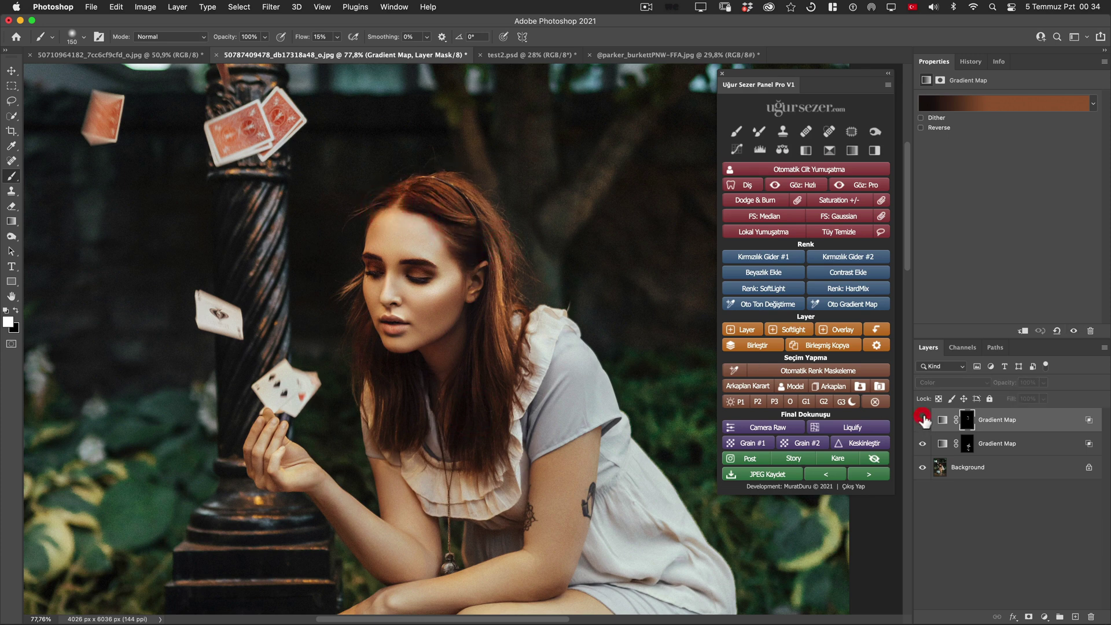
scroll(435, 178, "up", 1)
scroll(436, 179, "up", 3)
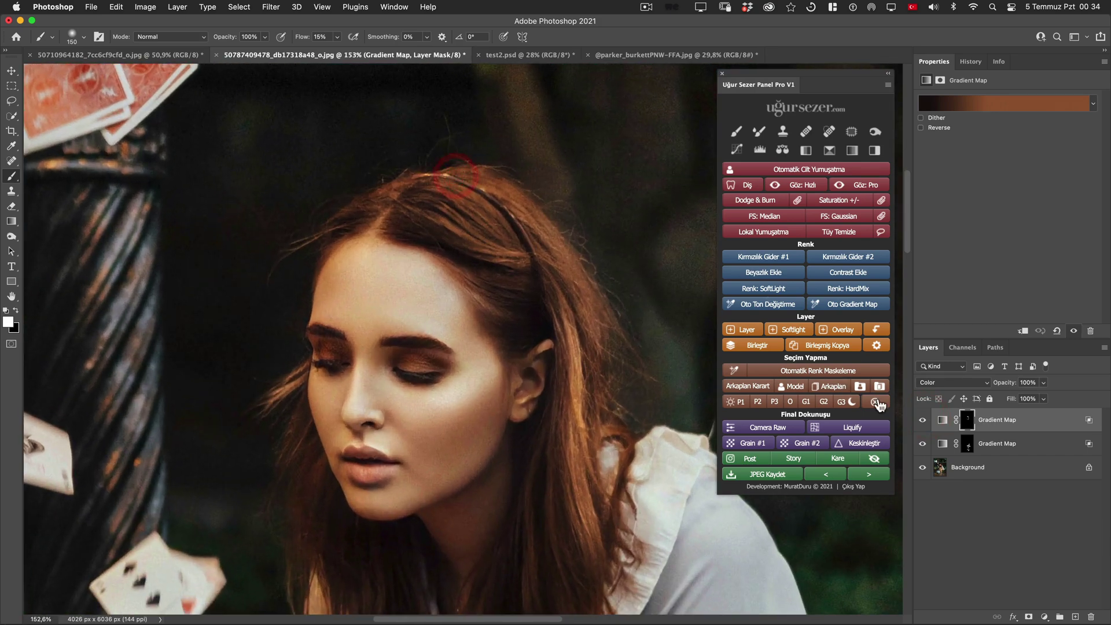
left_click(922, 421)
left_click(503, 286)
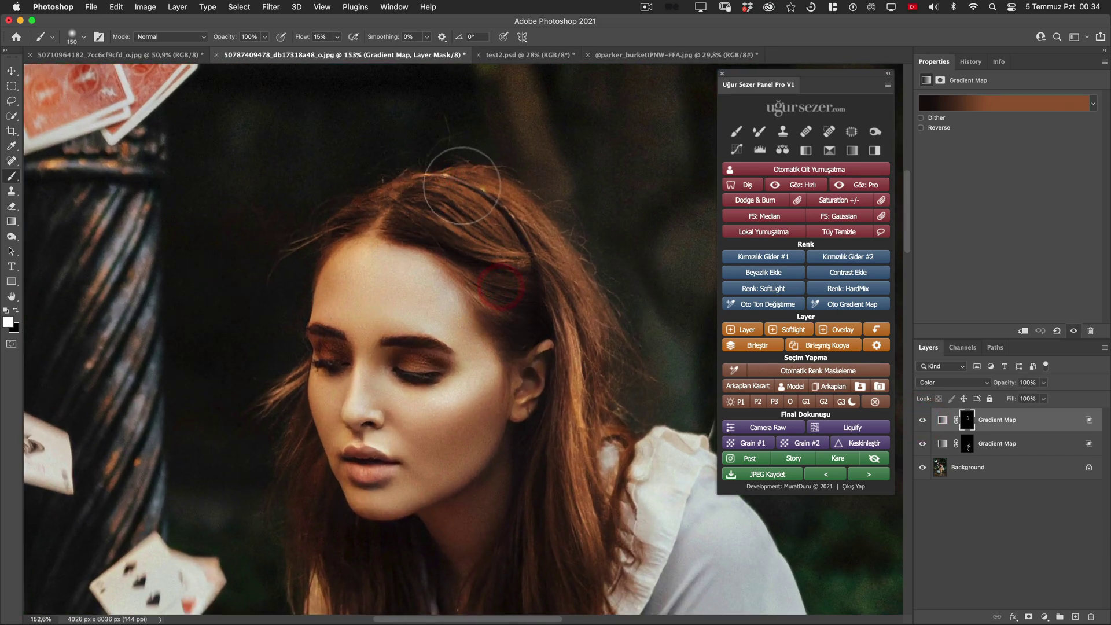
left_click(447, 190)
key("bracketleft")
key("bracketleft")
key("bracketleft")
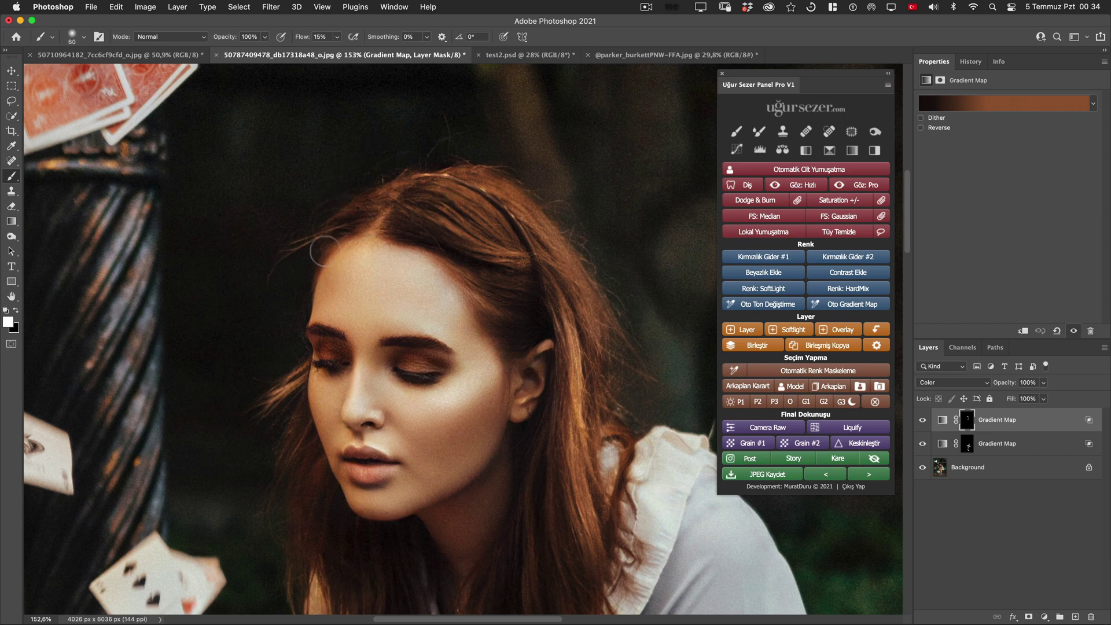
Set the hair Gradient Map layer's opacity to 60%
left_click(927, 423)
left_click_drag(1002, 386, 988, 387)
left_click(412, 266, "alt")
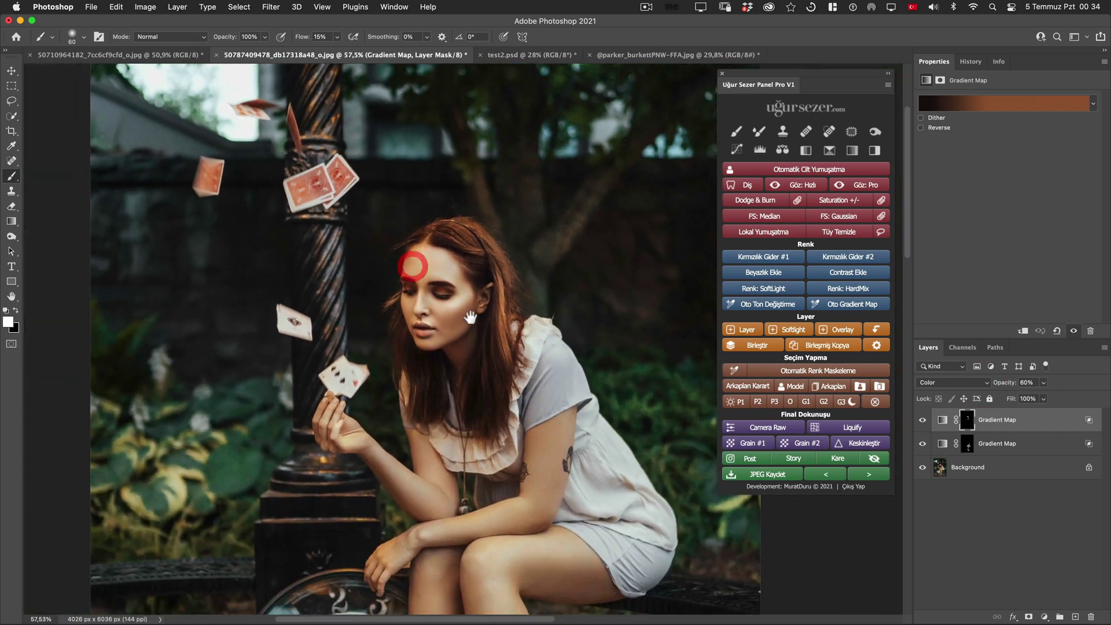
Review the hair gradient in the Gradient Editor without changes, then open its Layer Style
scroll(469, 317, "down", 2)
scroll(472, 321, "down", 1)
scroll(475, 330, "down", 1)
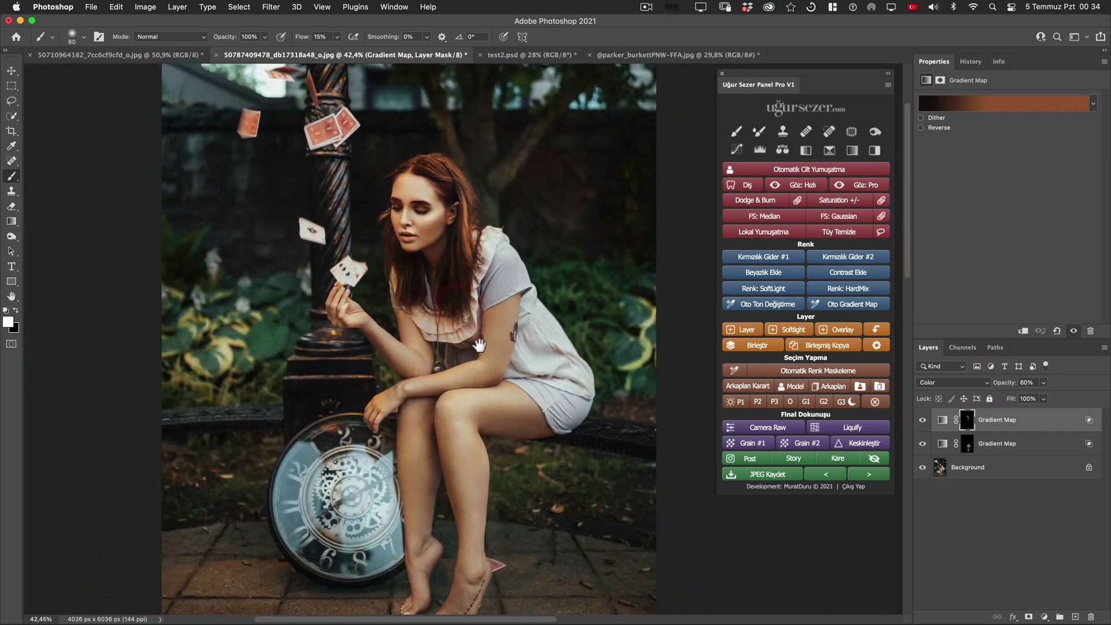
scroll(492, 348, "down", 3)
left_click(508, 351)
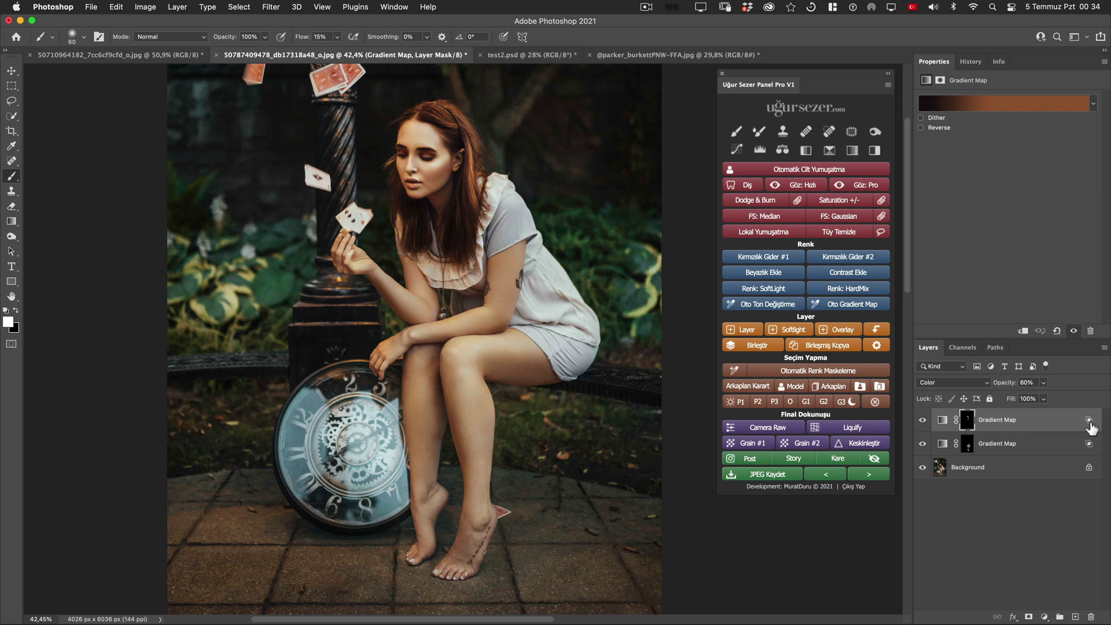
left_click(964, 103)
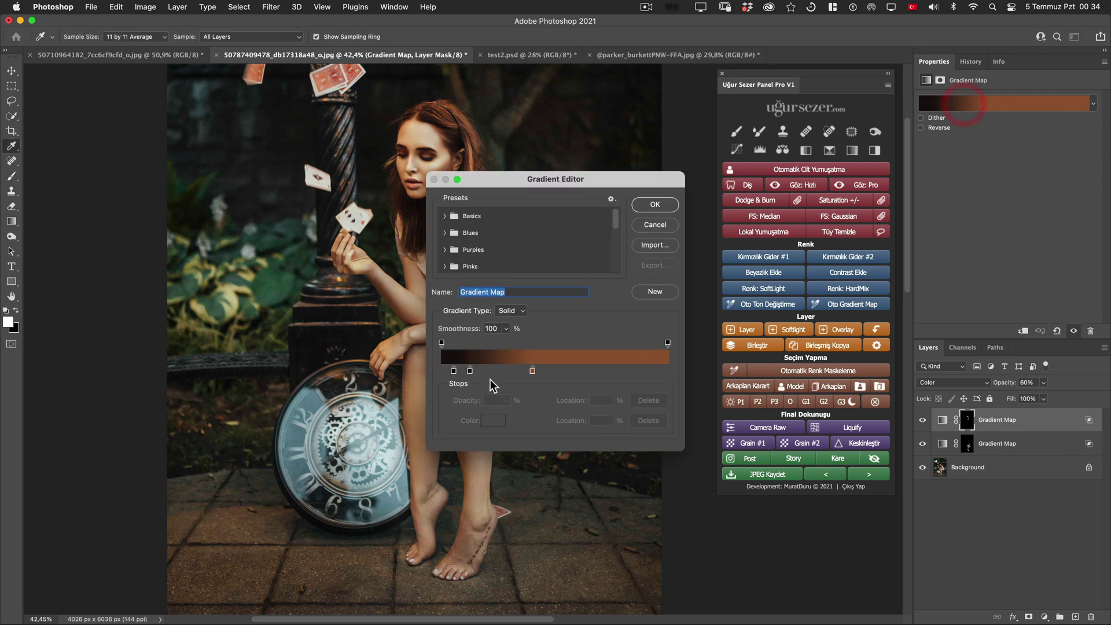
left_click(654, 224)
double_click(1097, 426)
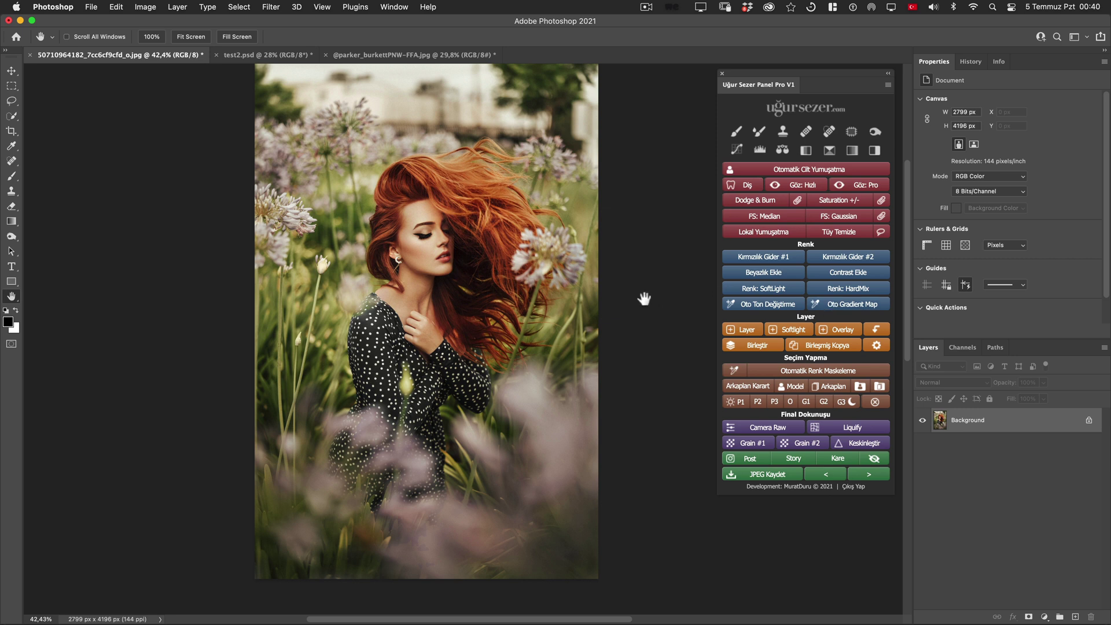
Shift the flower portrait view and run Oto Gradient Map from the Uğur Sezer panel
left_click_drag(567, 298, 600, 306)
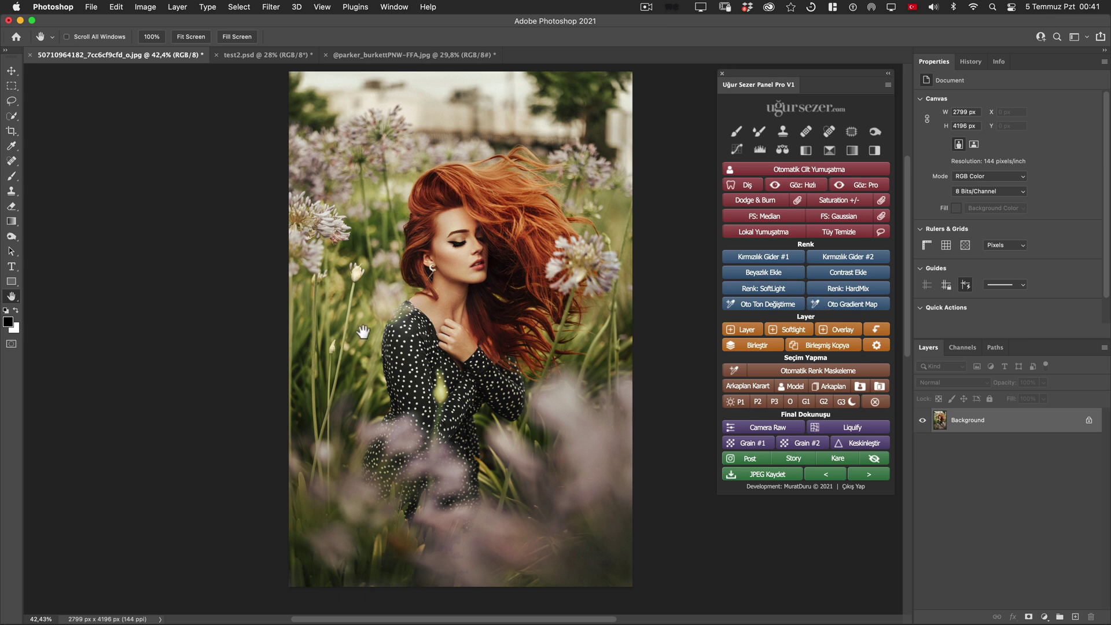
left_click(832, 308)
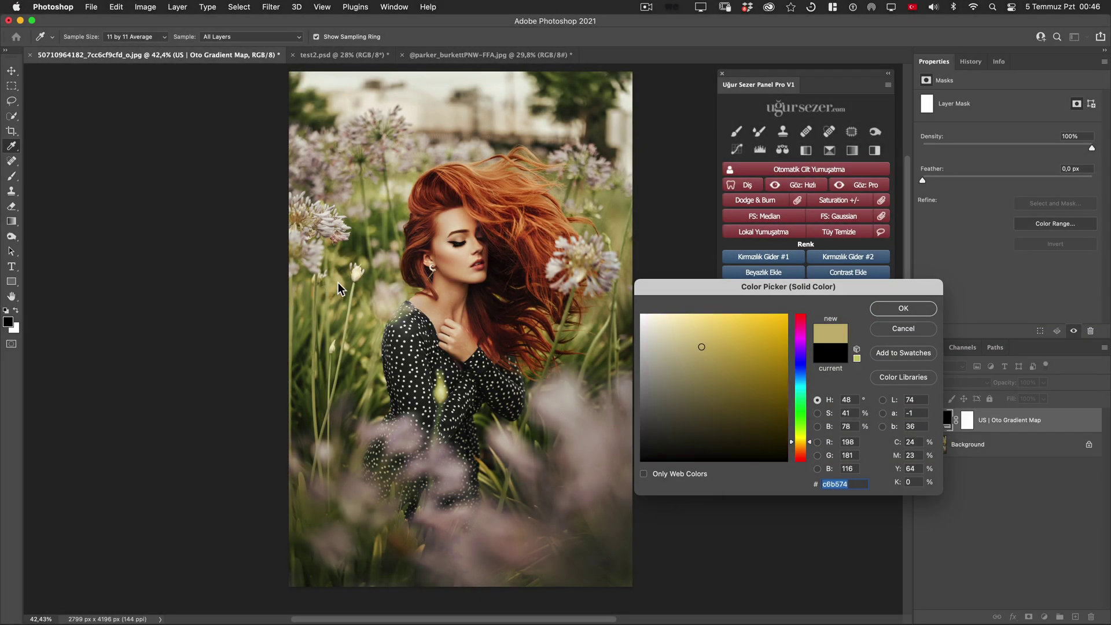
Sample olive green from the grass for the gradient map, then open the layer's Layer Style
left_click(306, 315)
left_click(343, 372)
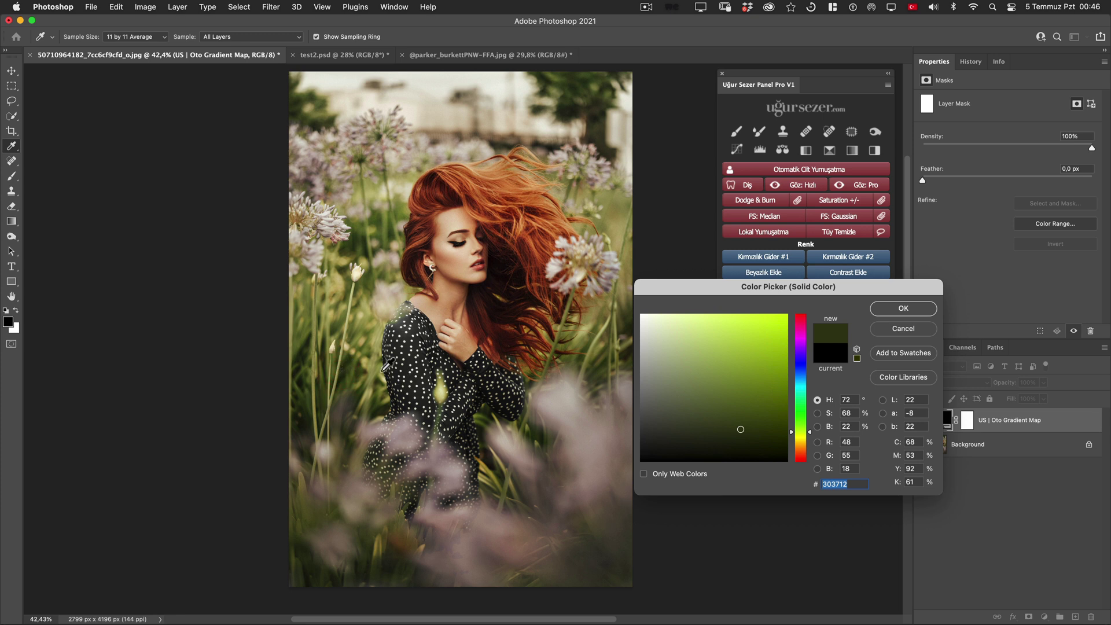
left_click(904, 308)
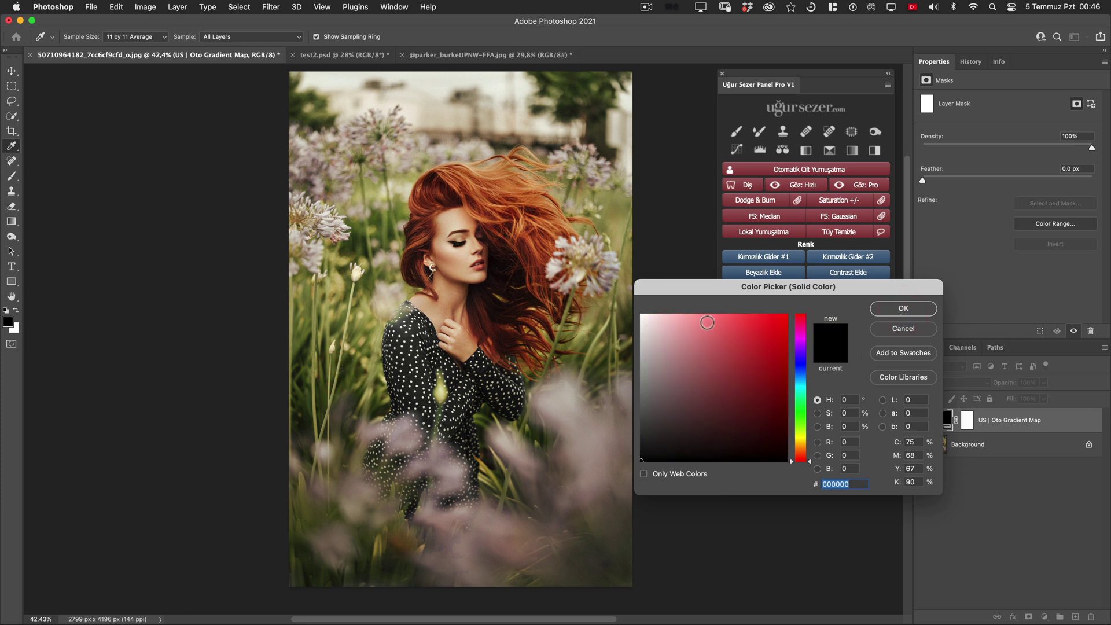
left_click(910, 329)
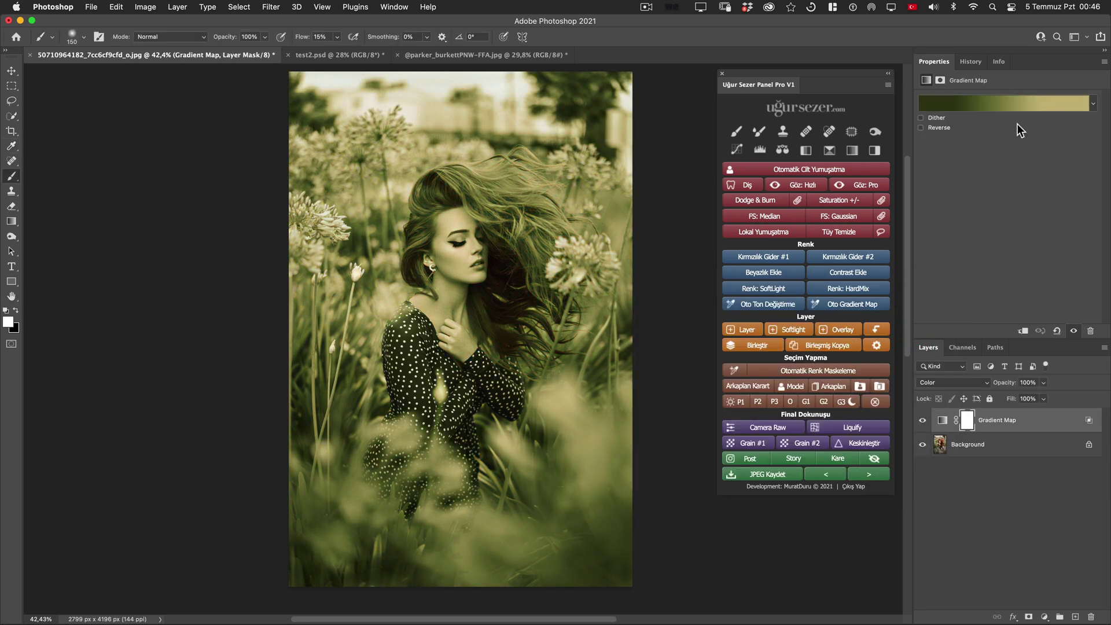
left_click(998, 105)
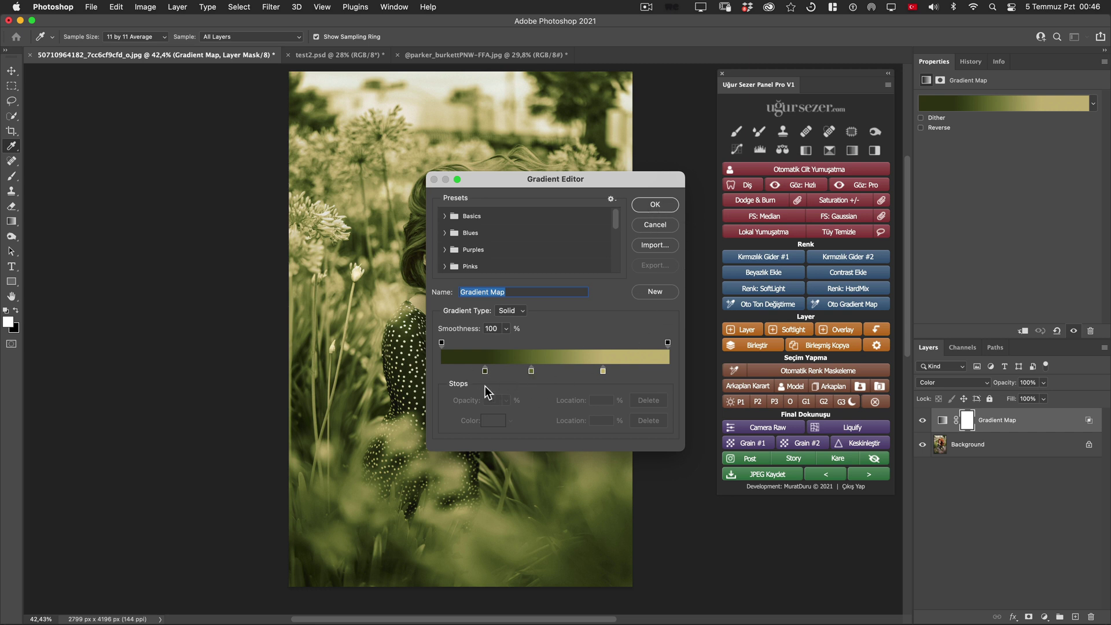
left_click(655, 206)
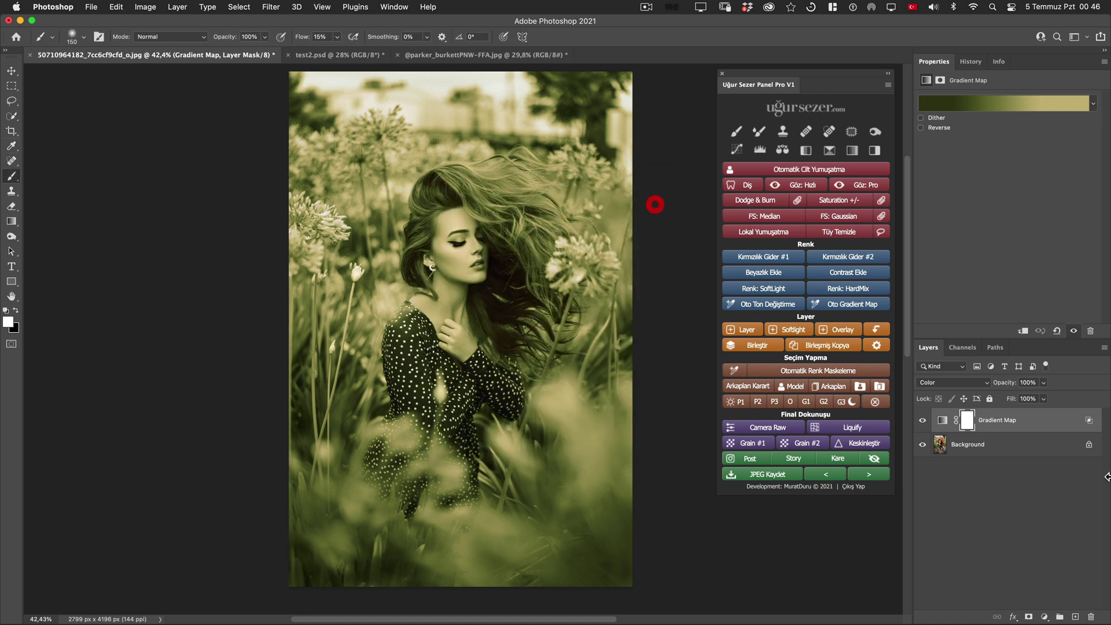
double_click(1090, 424)
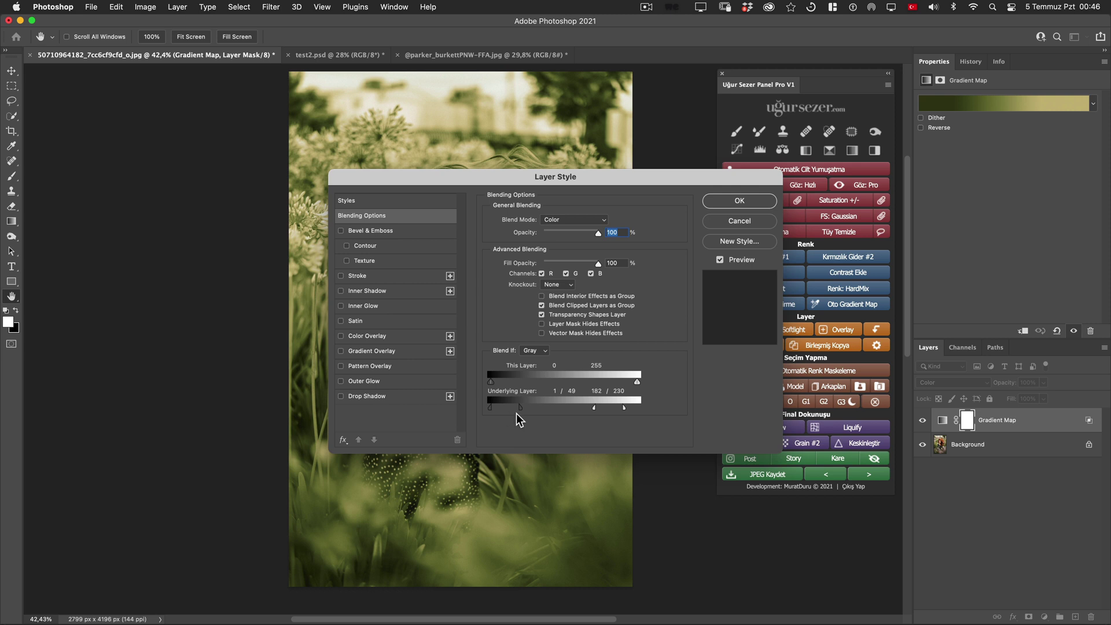
Confirm Layer Style, invert the Gradient Map's mask to black, and set it to Soft Light
left_click(738, 201)
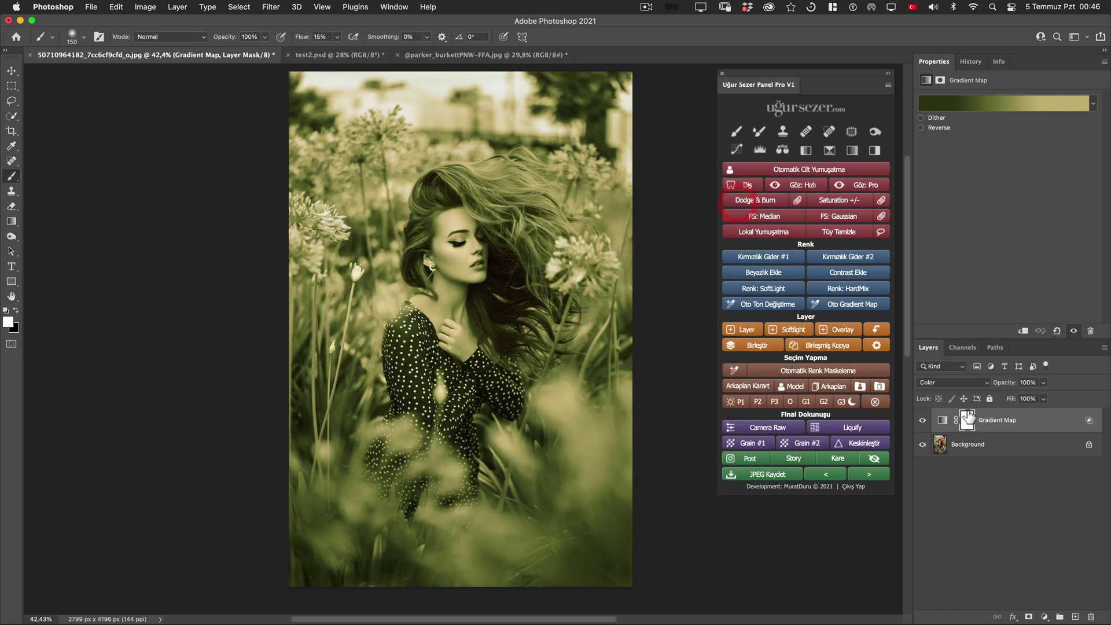
key("ctrl+i")
left_click(955, 383)
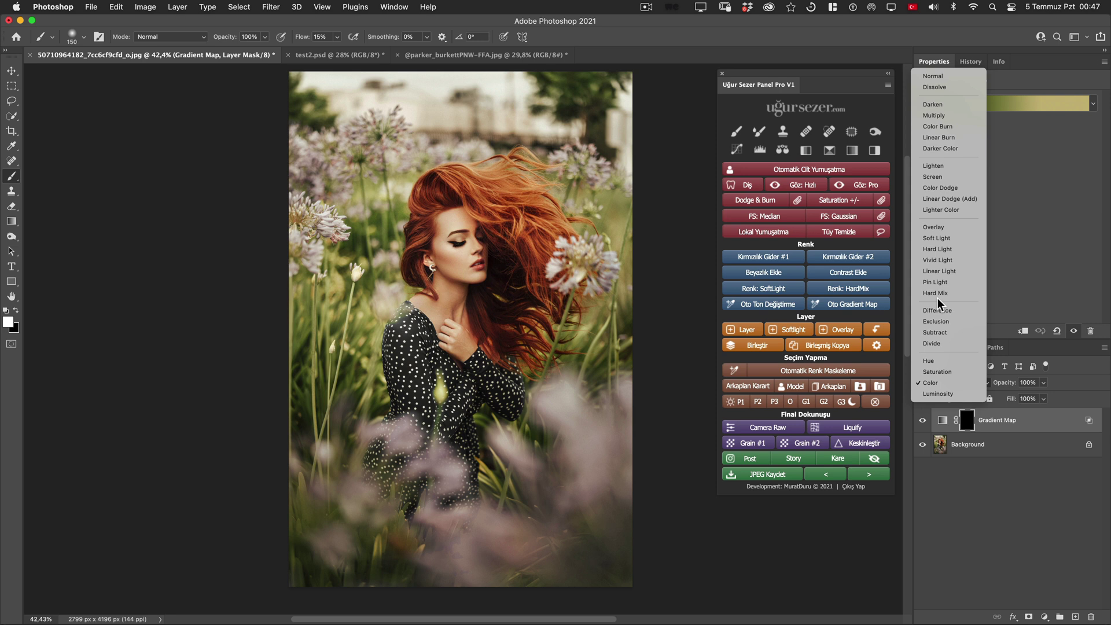
left_click(942, 237)
left_click(966, 421)
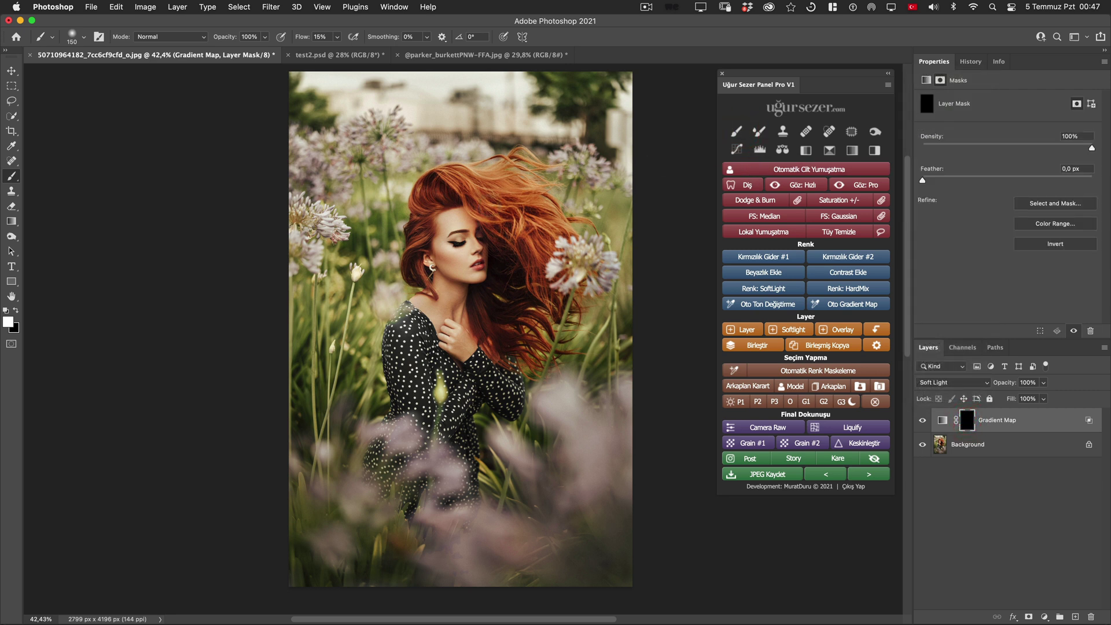
key("bracketright")
key("bracketright")
key("bracketright")
Paint white on the mask left of the hair and across the lower foreground
key("bracketright")
left_click_drag(360, 248, 351, 341)
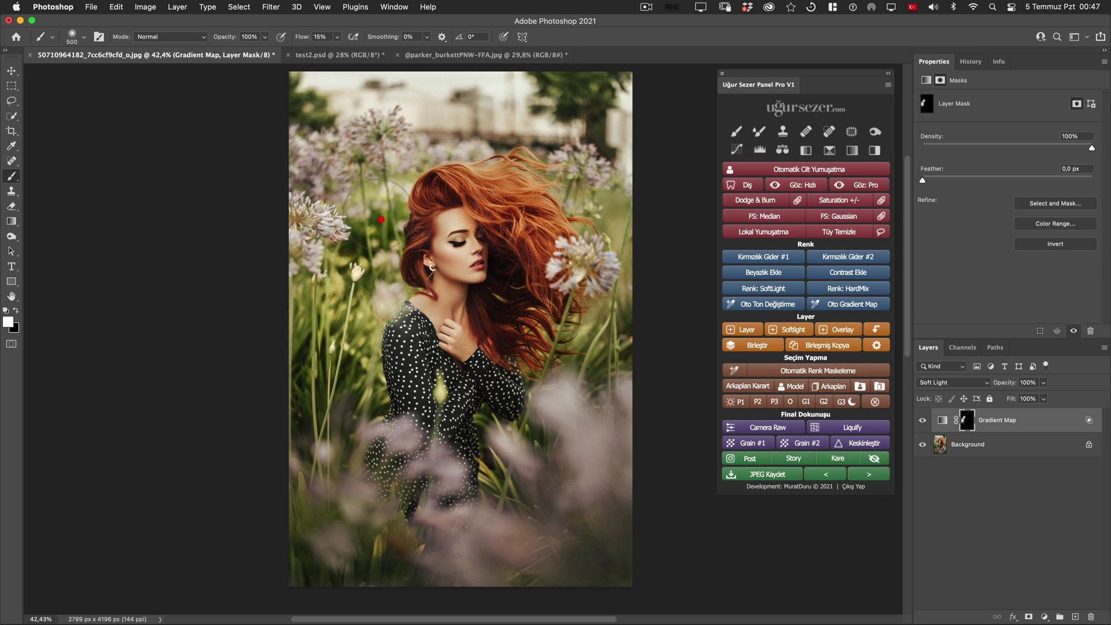
key("bracketright")
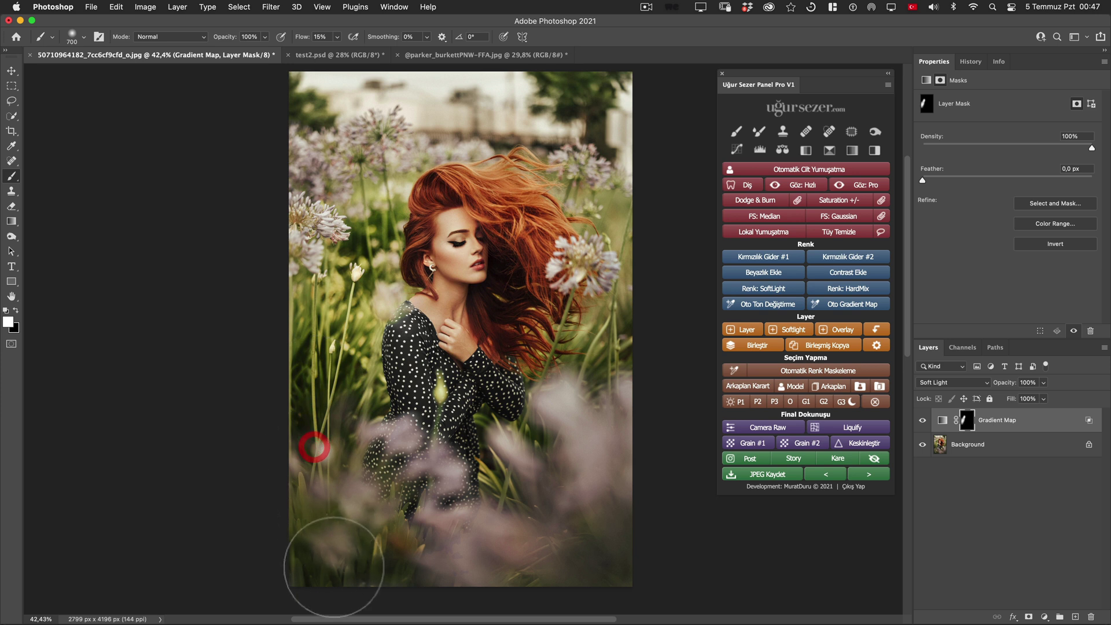
left_click_drag(315, 449, 372, 595)
left_click_drag(388, 519, 478, 574)
key("bracketleft")
key("bracketleft")
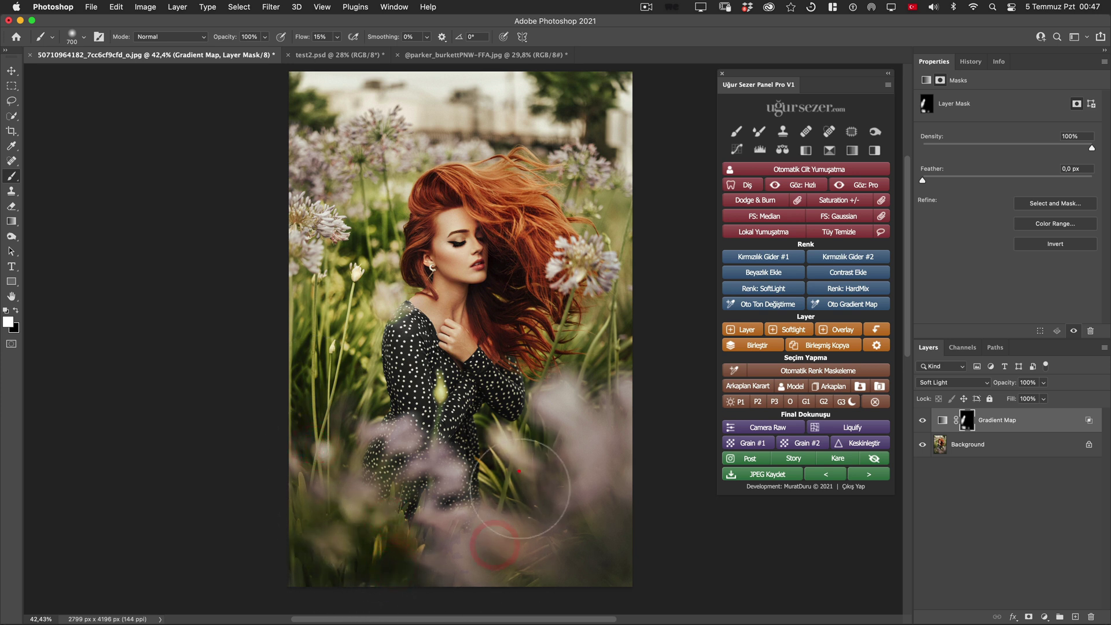
left_click(547, 535)
Brush the olive grading back onto the flowers on the right and left
key("bracketright")
key("bracketright")
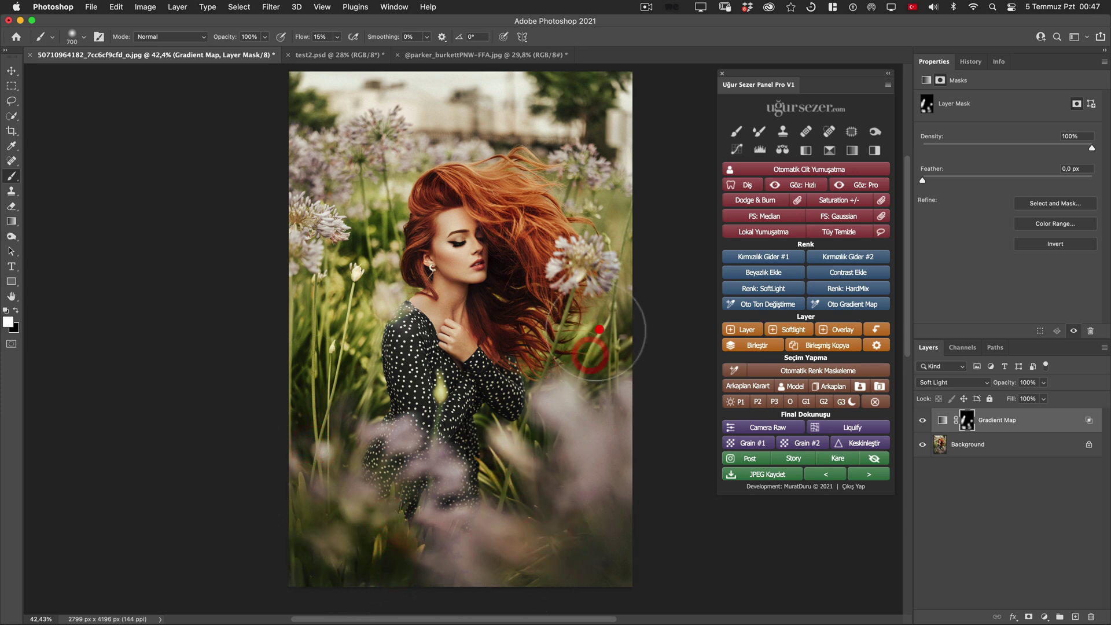
left_click_drag(601, 269, 605, 231)
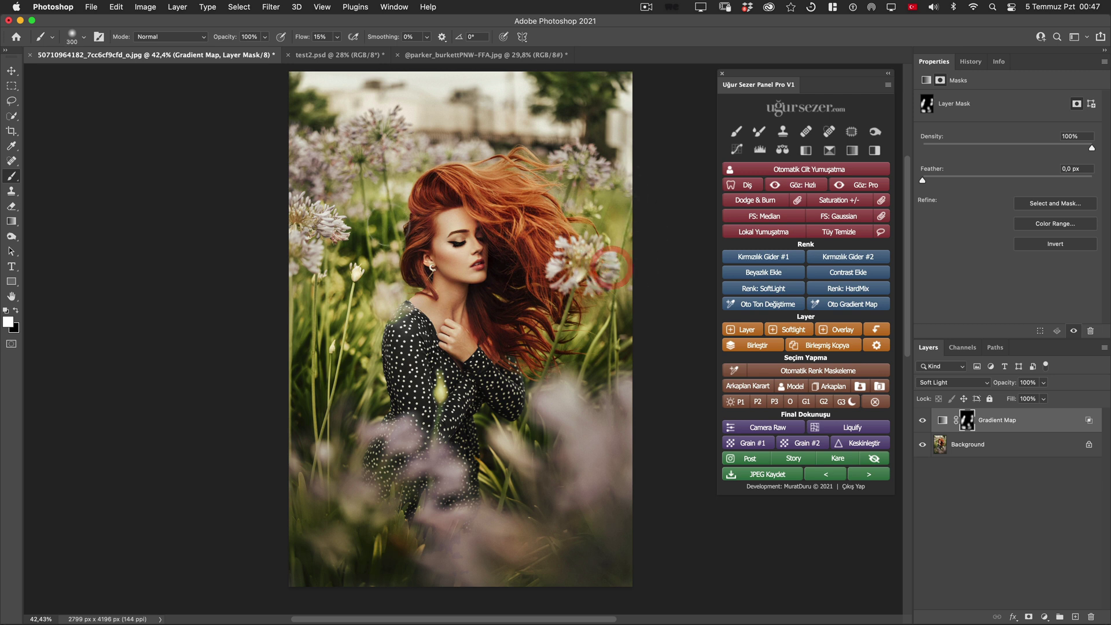
key("bracketleft")
key("bracketleft")
left_click(381, 207)
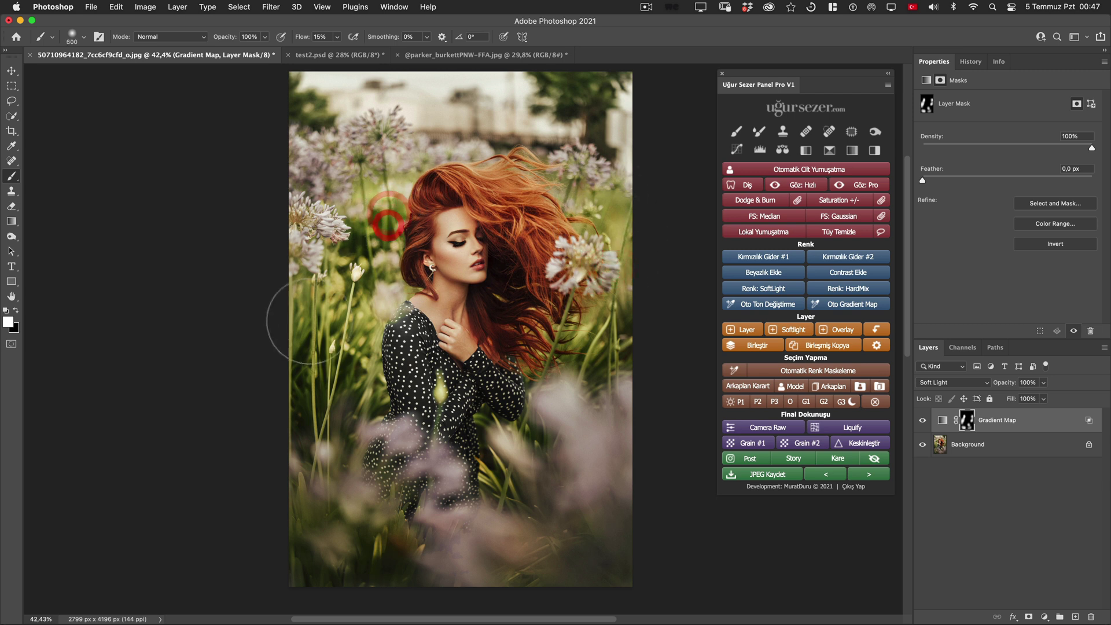
left_click_drag(304, 312, 321, 456)
key("bracketright")
key("bracketright")
key("bracketright")
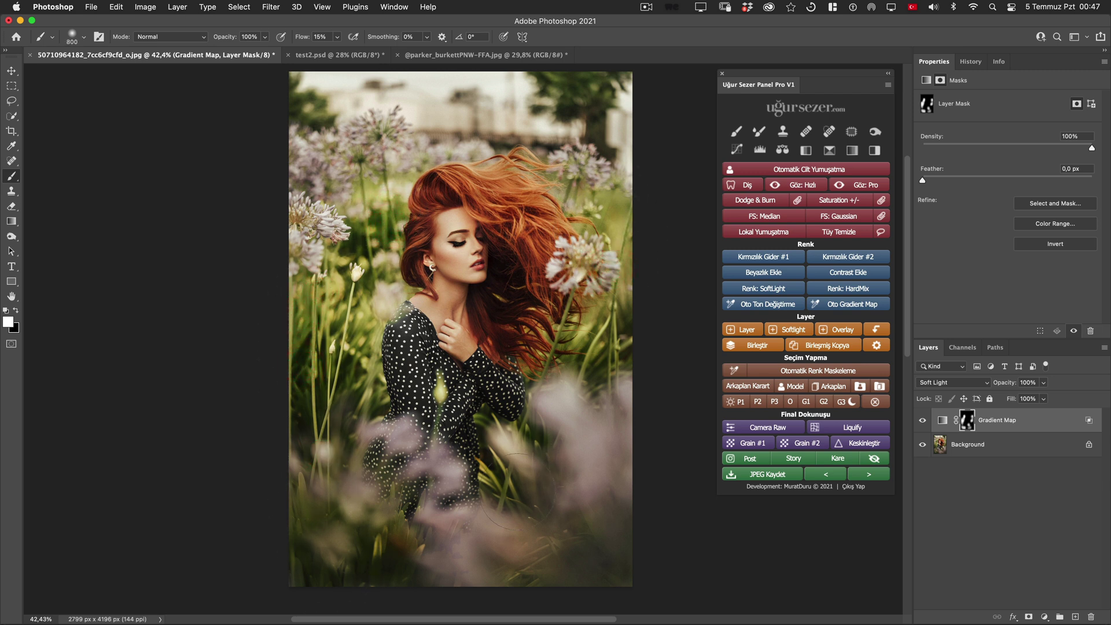
left_click(943, 422)
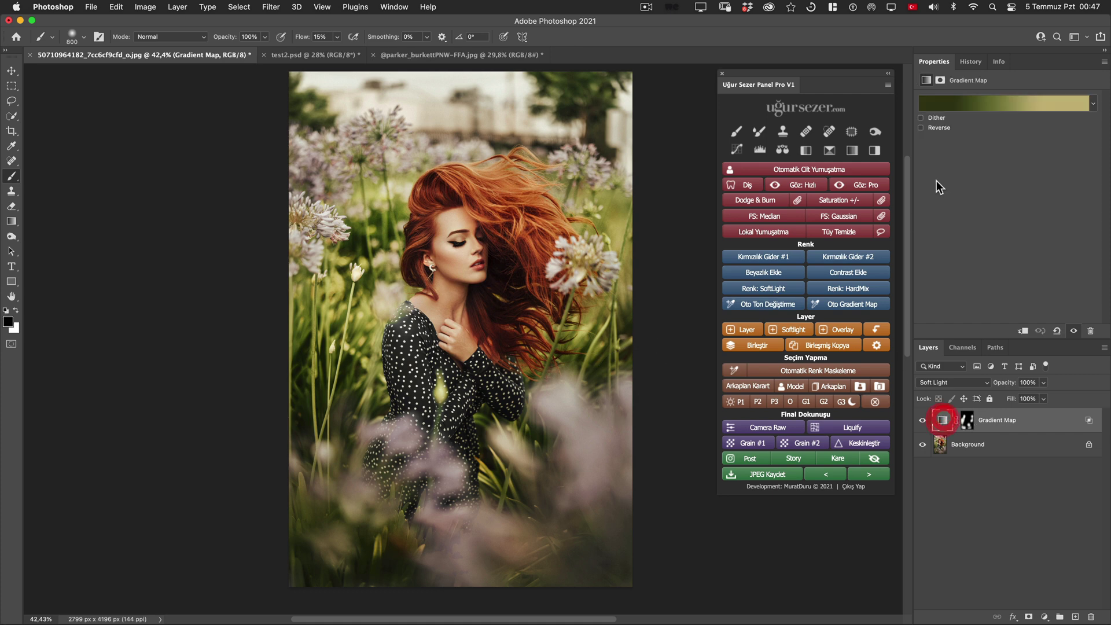
left_click(976, 103)
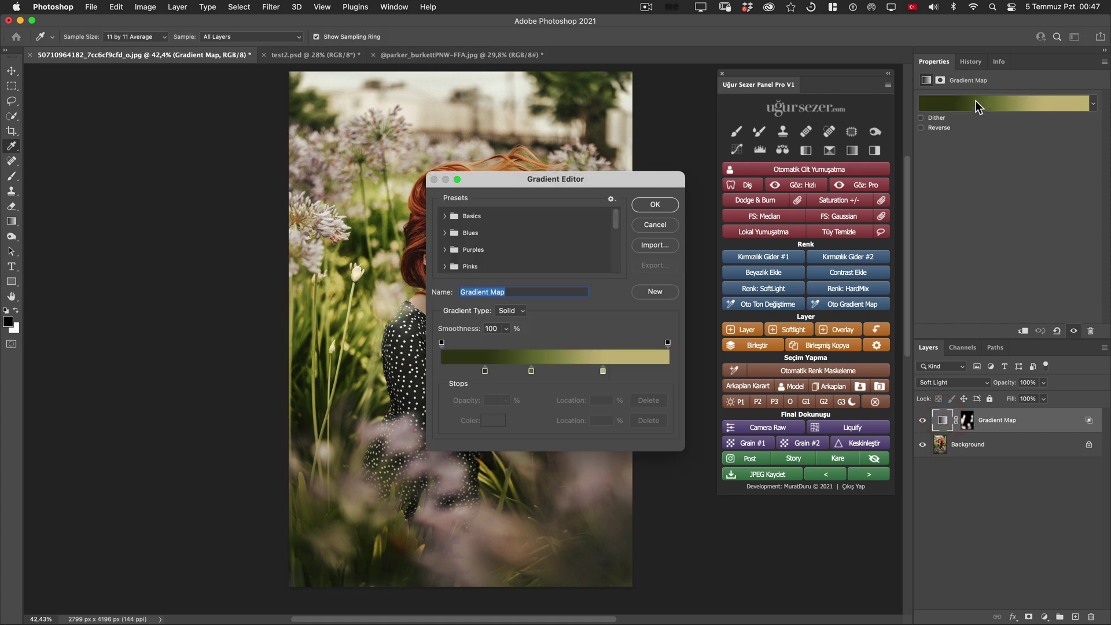
left_click(655, 224)
double_click(1091, 426)
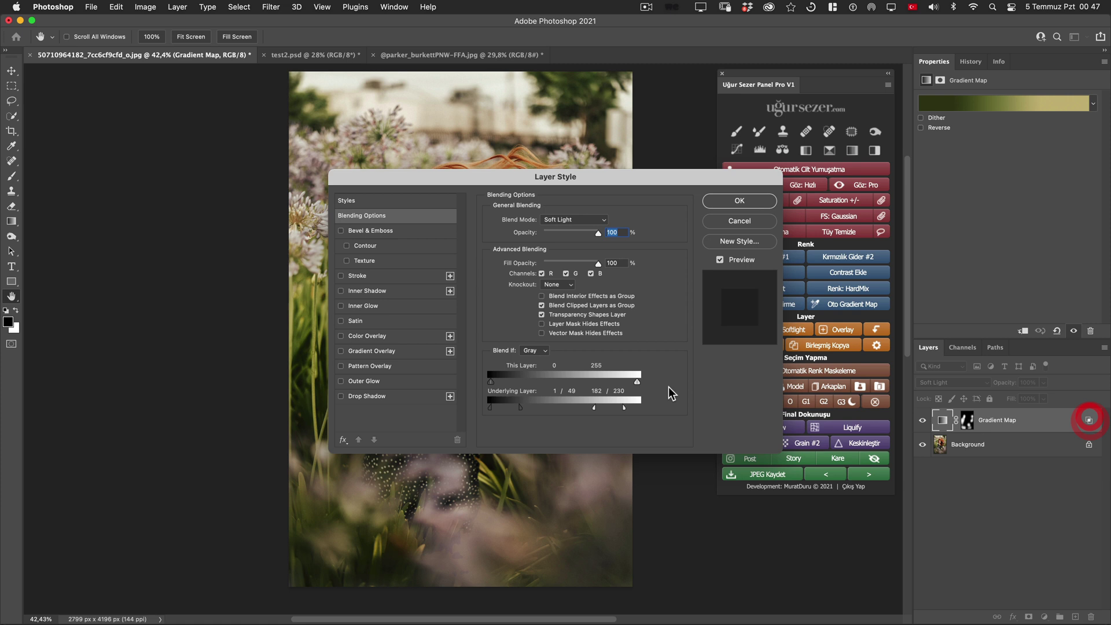
left_click(756, 212)
key("bracketleft")
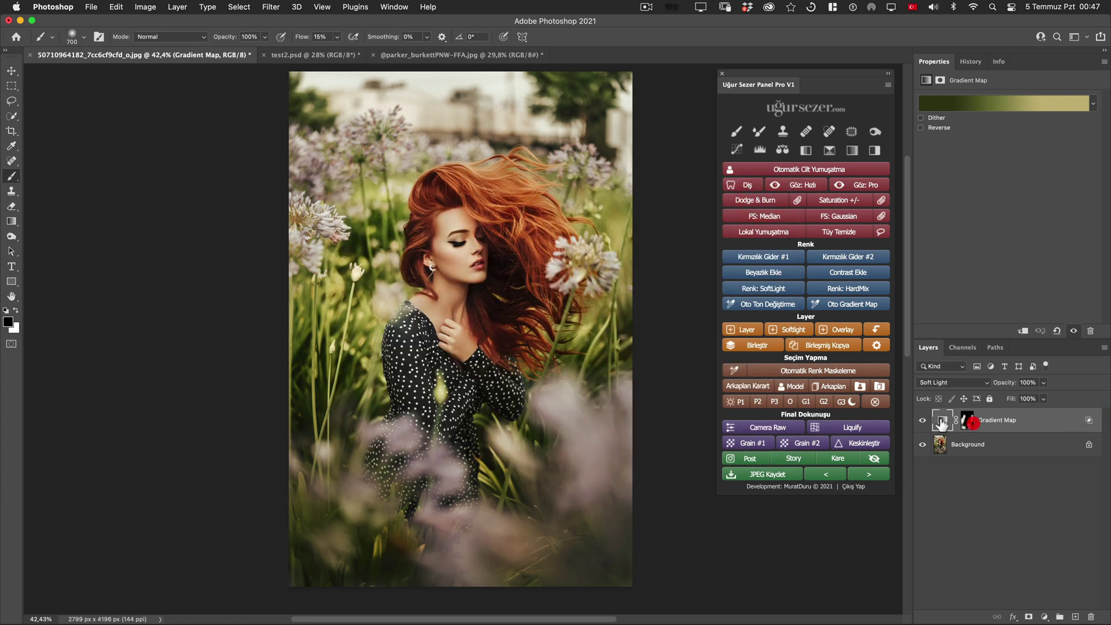
left_click(967, 420)
key("x")
key("bracketright")
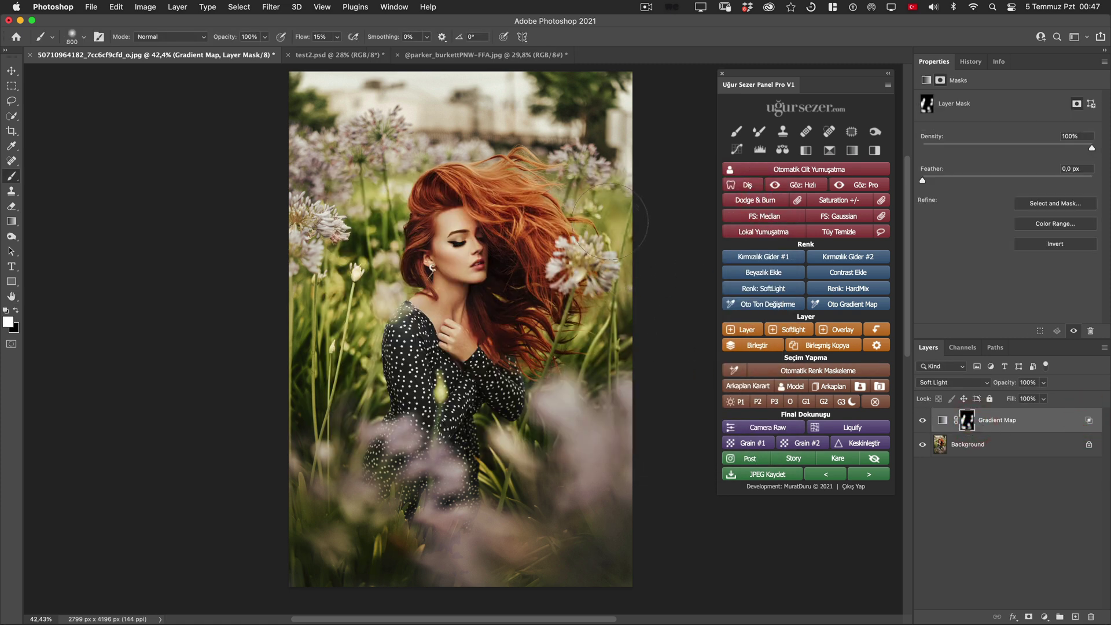
left_click(582, 396)
key("bracketright")
key("bracketleft")
key("bracketleft")
key("bracketleft")
left_click(384, 207)
key("bracketleft")
key("bracketleft")
left_click(922, 420)
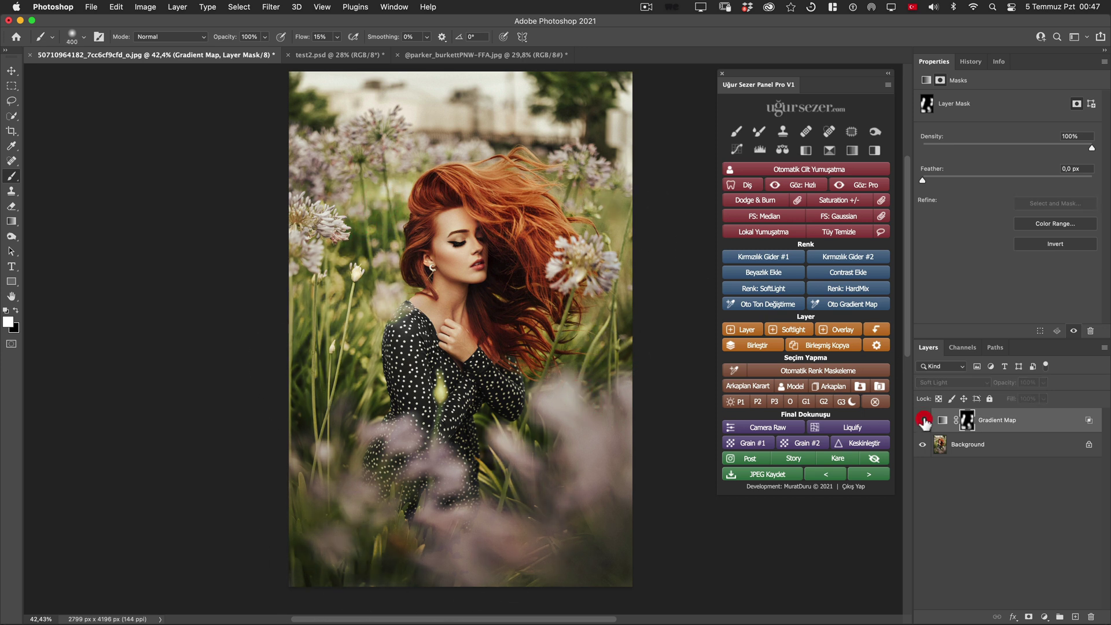
left_click(923, 421)
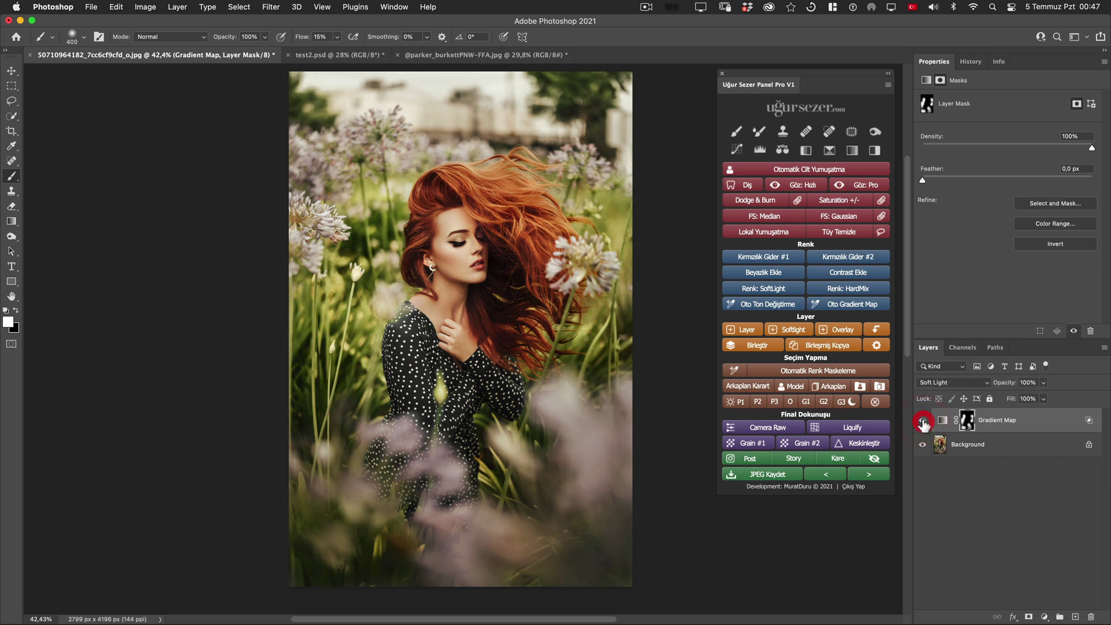
left_click(923, 421)
left_click(923, 421)
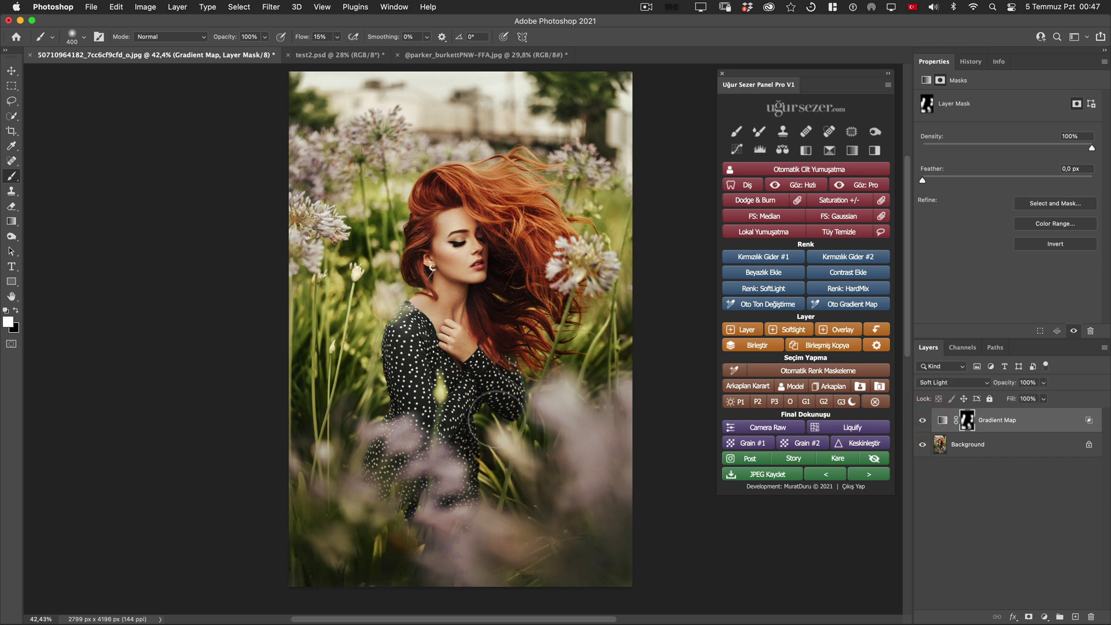
key("h")
left_click_drag(332, 396, 397, 380)
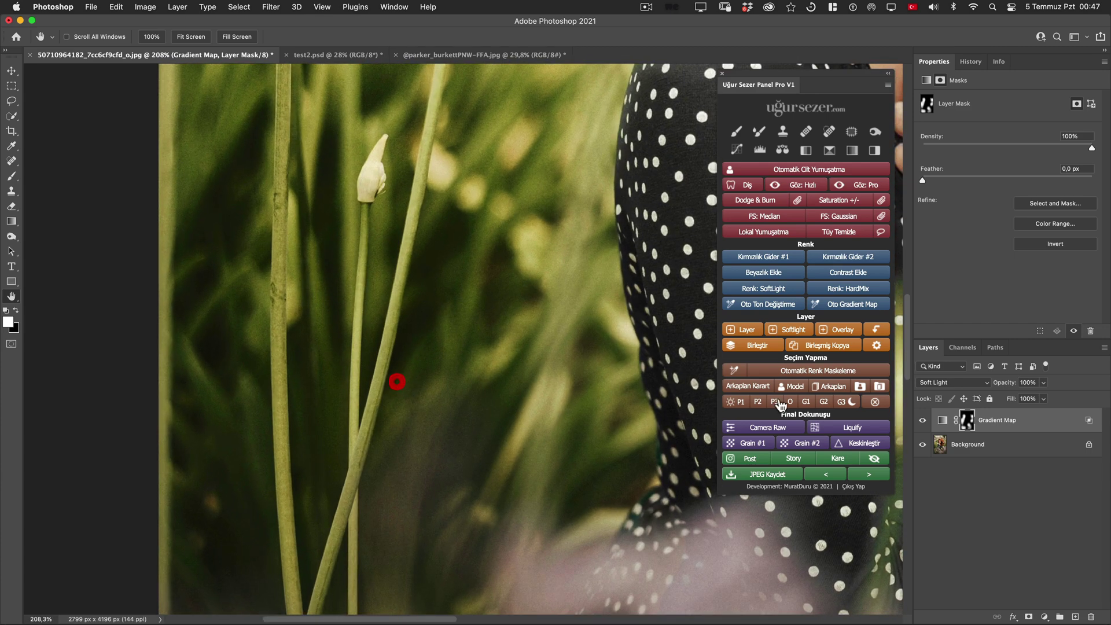
Toggle the portrait's Gradient Map visibility repeatedly to compare graded and original versions
left_click(923, 421)
mouse_move(501, 301)
left_mouse_down()
mouse_move(460, 384)
mouse_move(443, 389)
left_mouse_up()
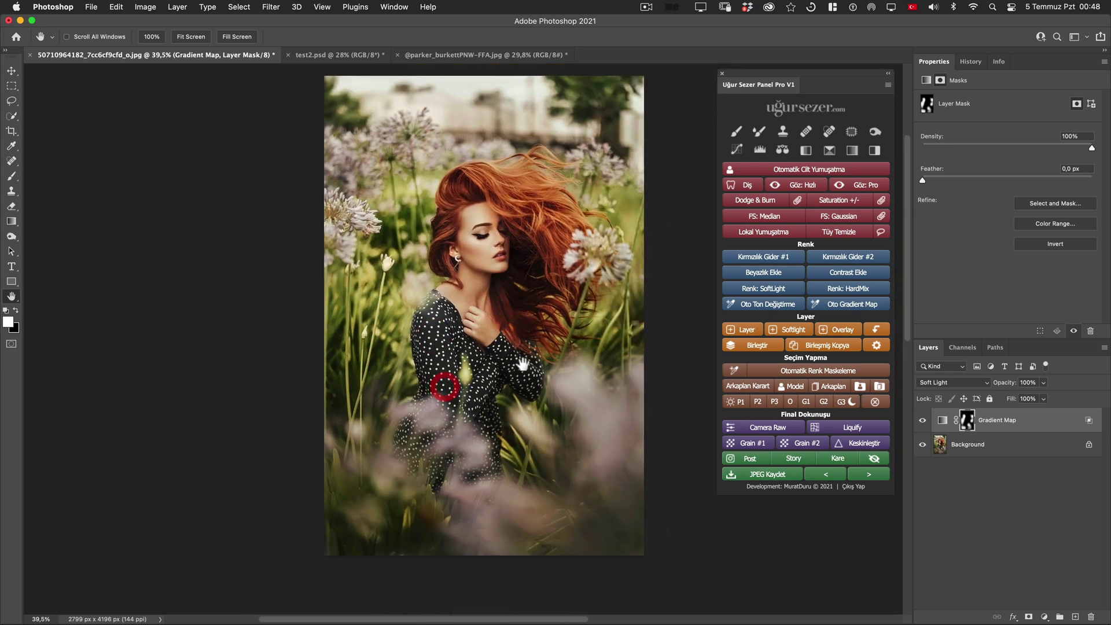
left_click(923, 420)
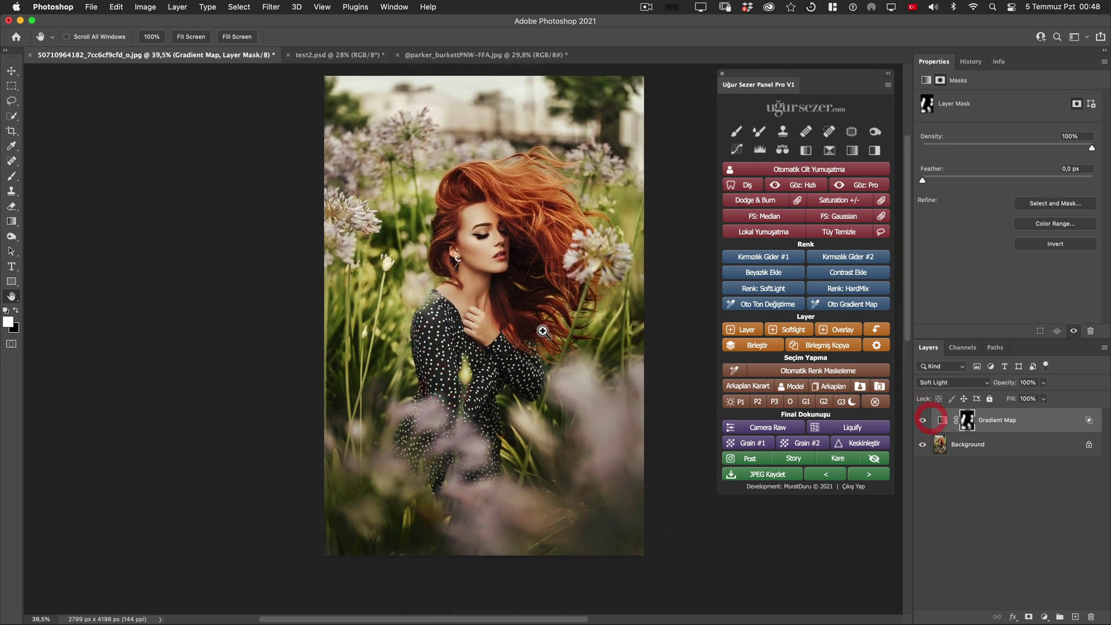
left_click_drag(543, 345, 565, 346)
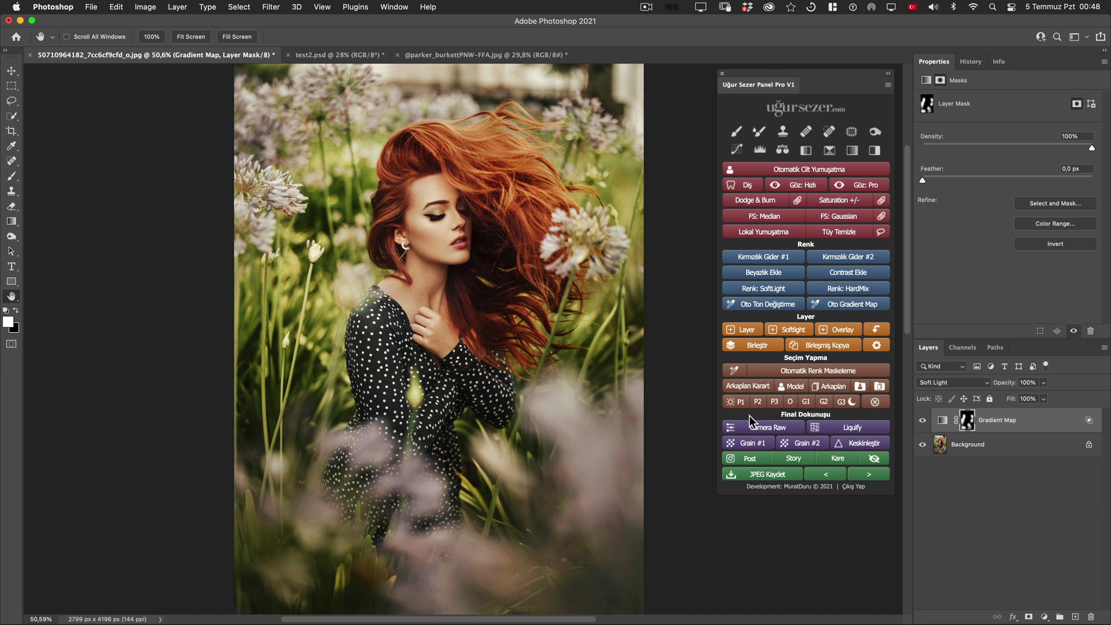
left_click(923, 422)
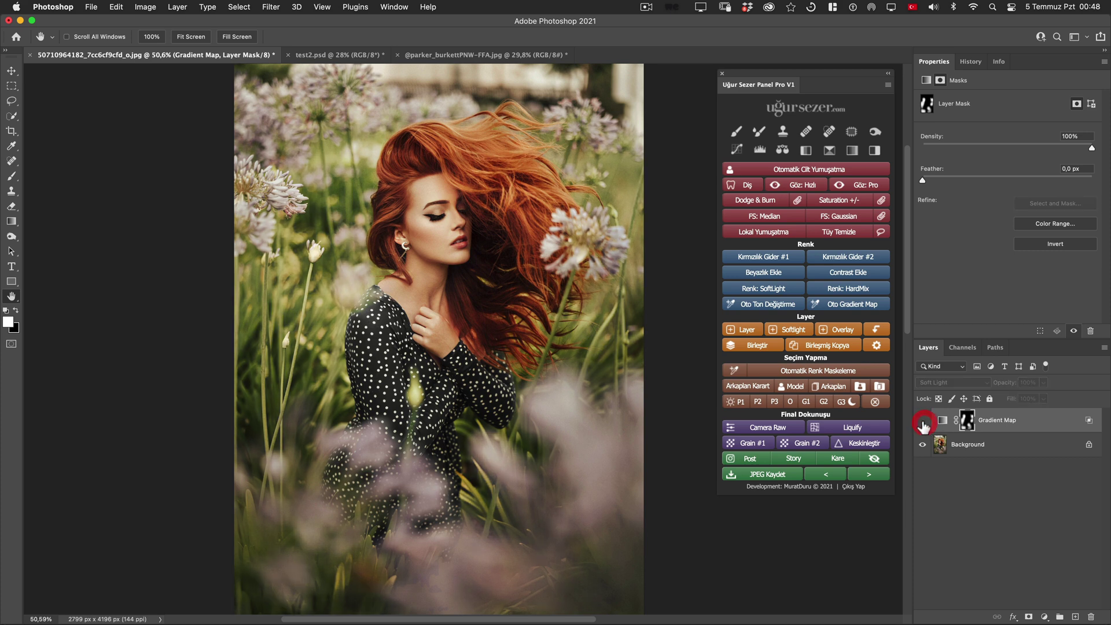
left_click(923, 422)
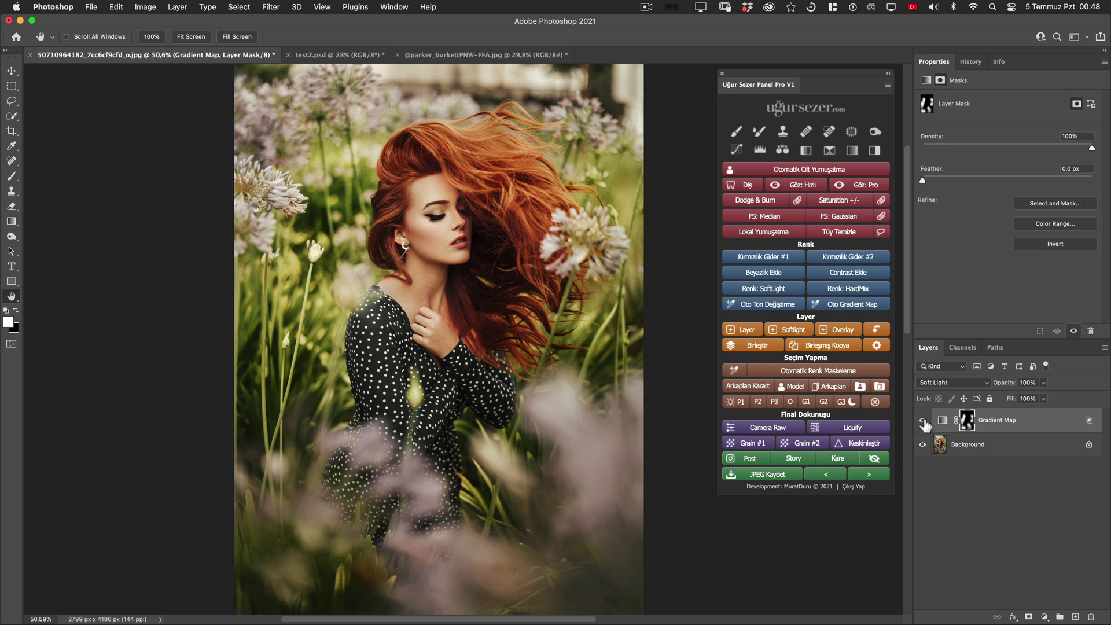
left_click(923, 421)
left_click(922, 422)
left_click(923, 421)
left_click(923, 421)
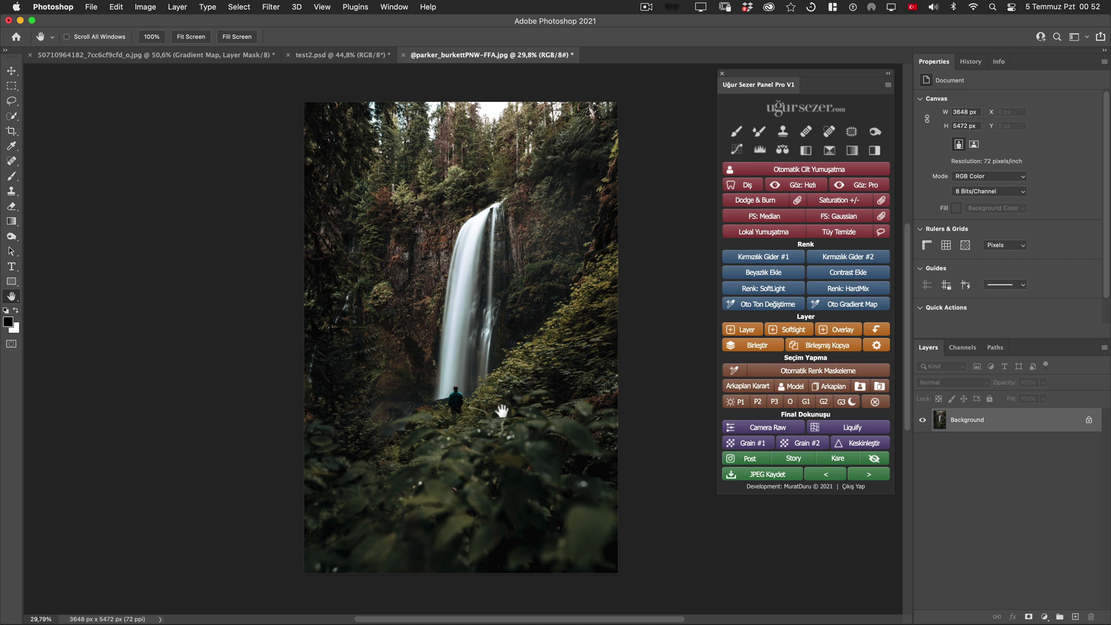
Build an Oto Gradient Map from olive, brown and dark green tones sampled in the waterfall
left_click(849, 304)
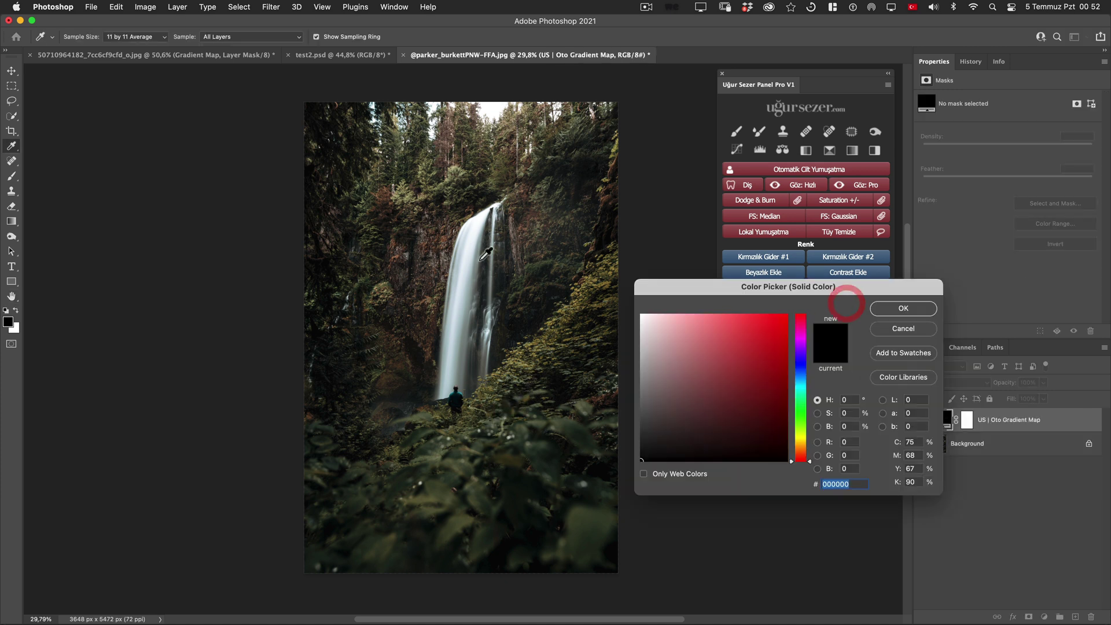
left_click(458, 172)
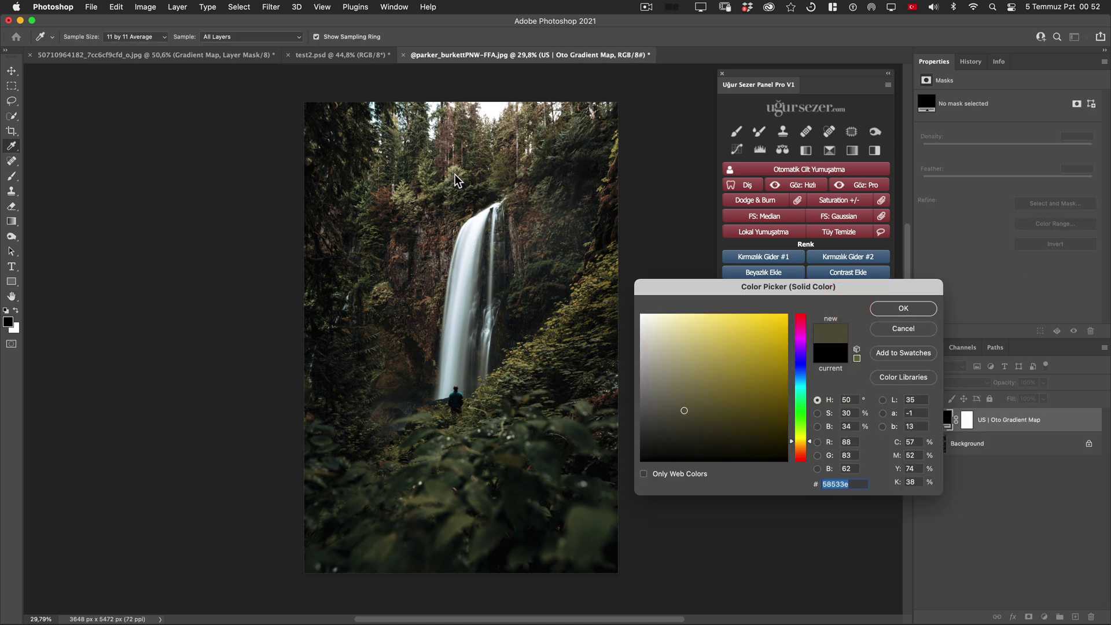
left_click(454, 170)
left_click(899, 293)
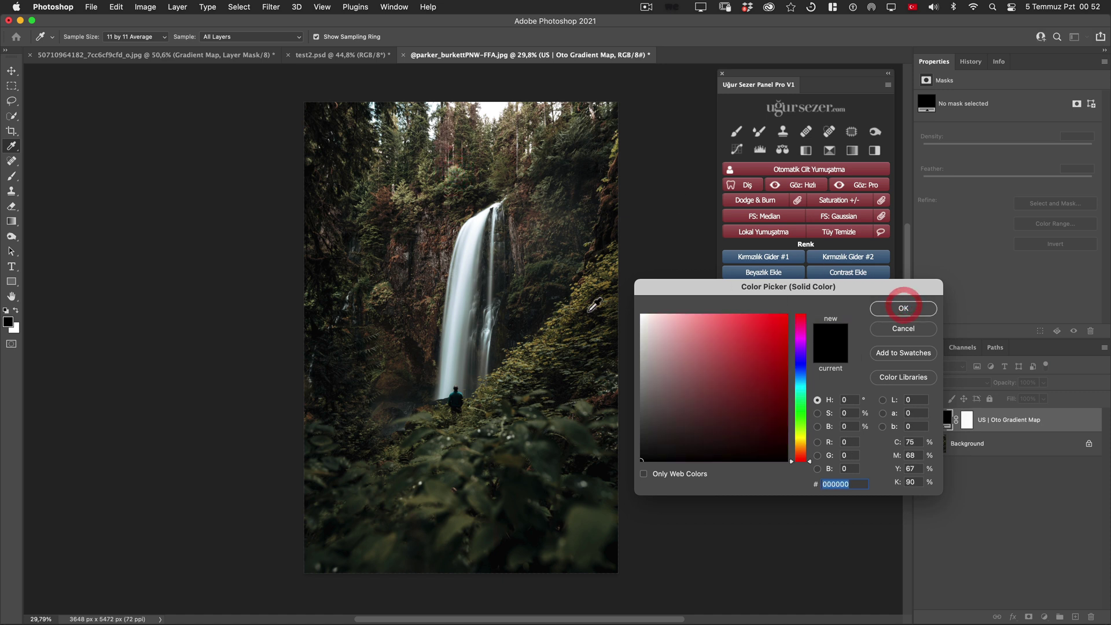
left_click(597, 287)
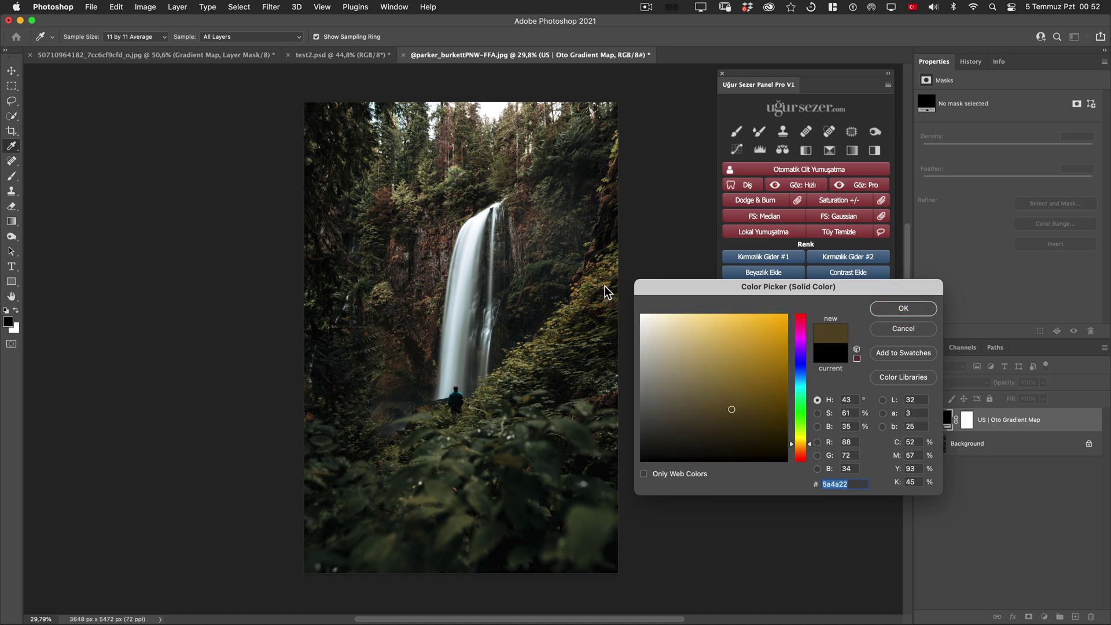
left_click(604, 285)
left_click(481, 496)
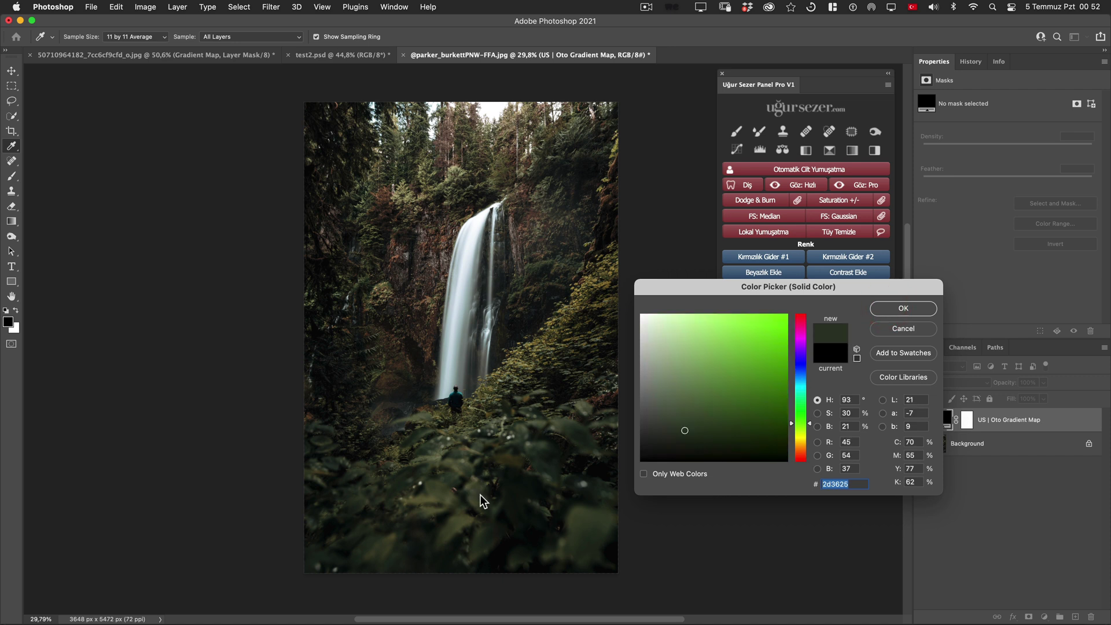
left_click(898, 307)
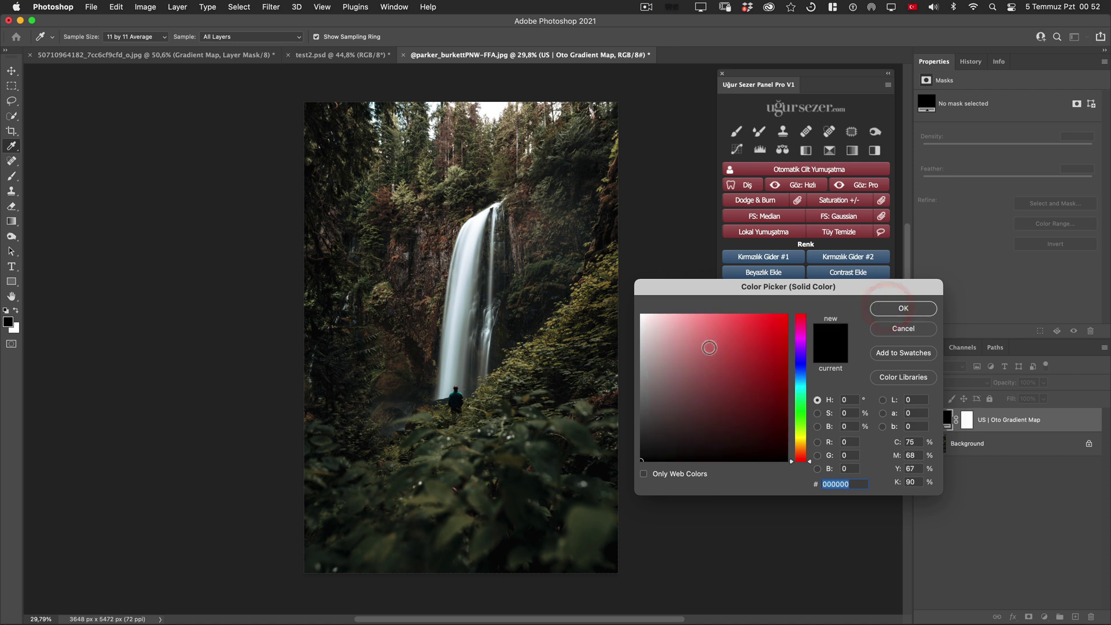
left_click(896, 329)
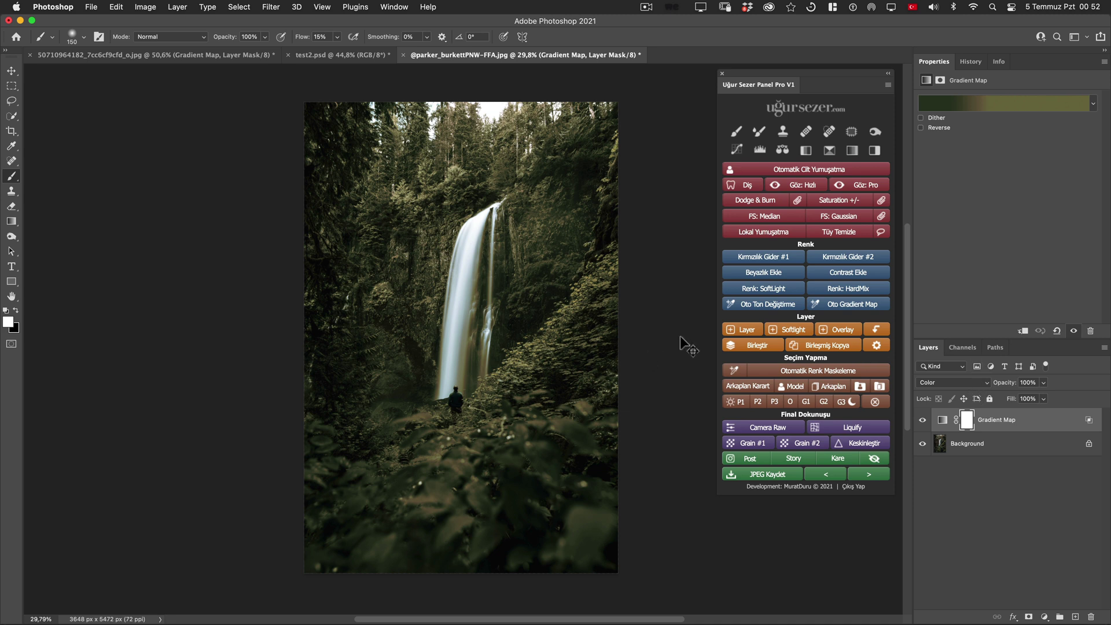
Set the waterfall Gradient Map to Soft Light and paint its mask back in on the left
left_click(949, 385)
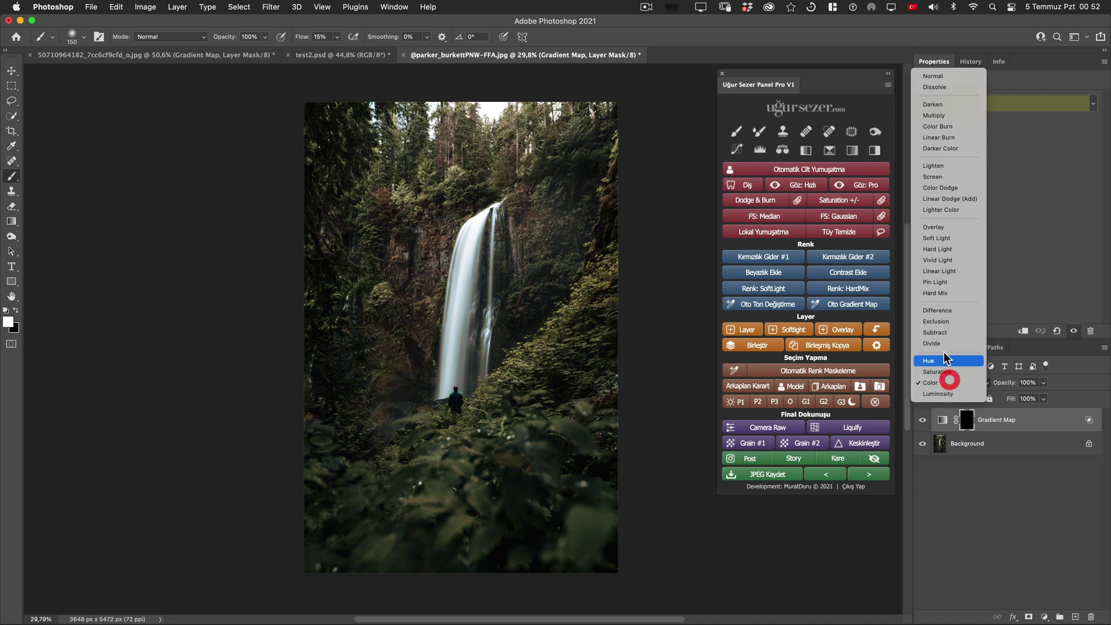
left_click(933, 238)
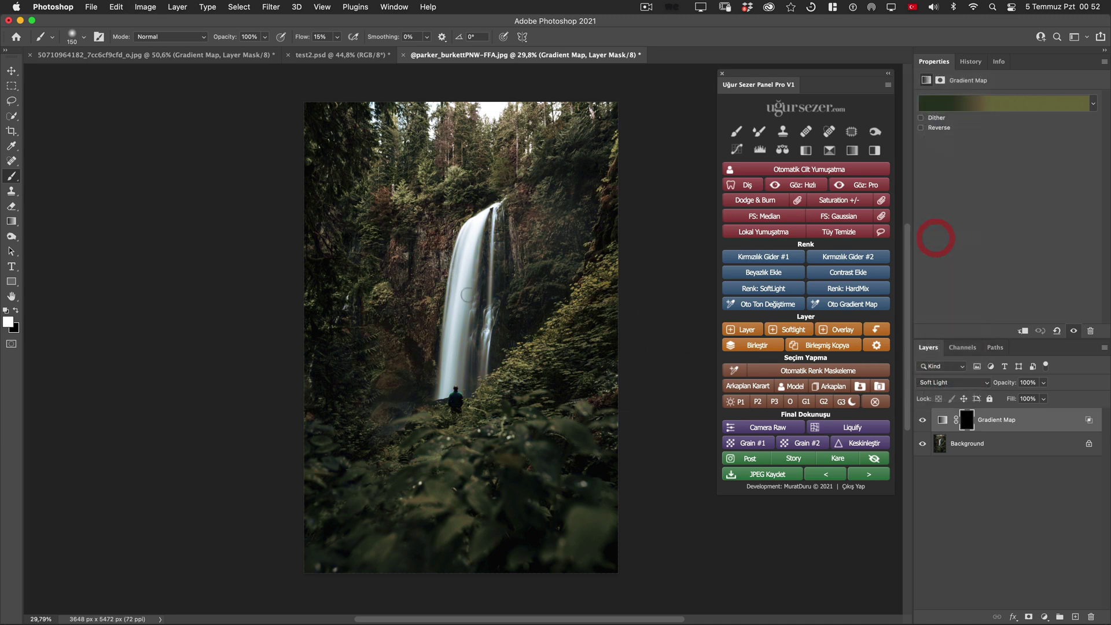
left_click_drag(487, 320, 622, 269)
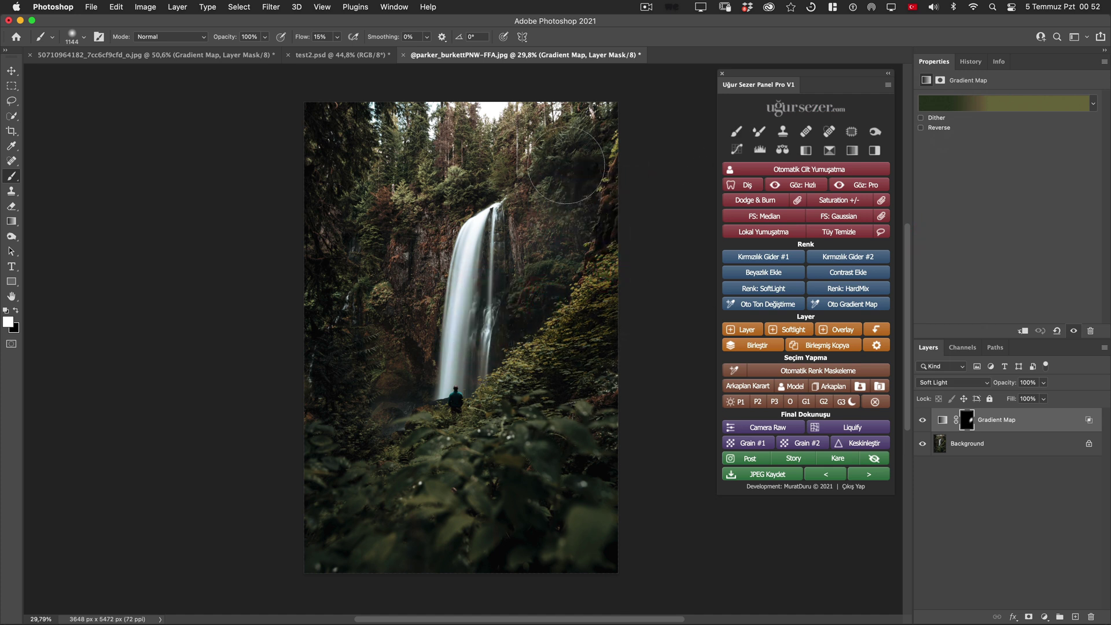
mouse_move(407, 164)
left_mouse_down()
mouse_move(402, 490)
mouse_move(568, 382)
mouse_move(562, 205)
mouse_move(585, 177)
left_mouse_up()
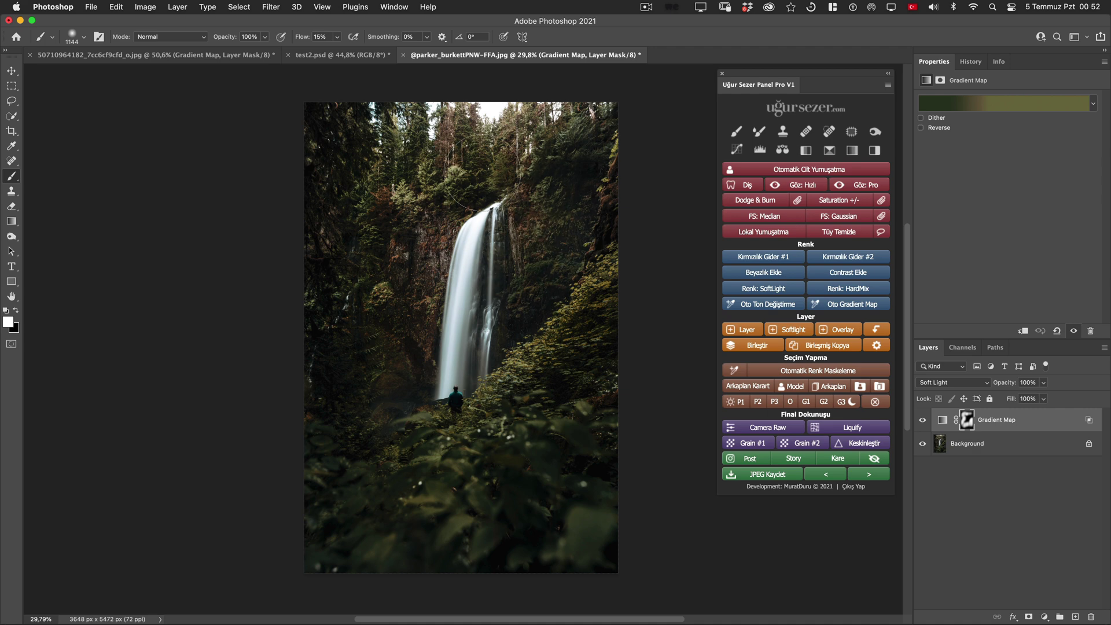
left_click(922, 420)
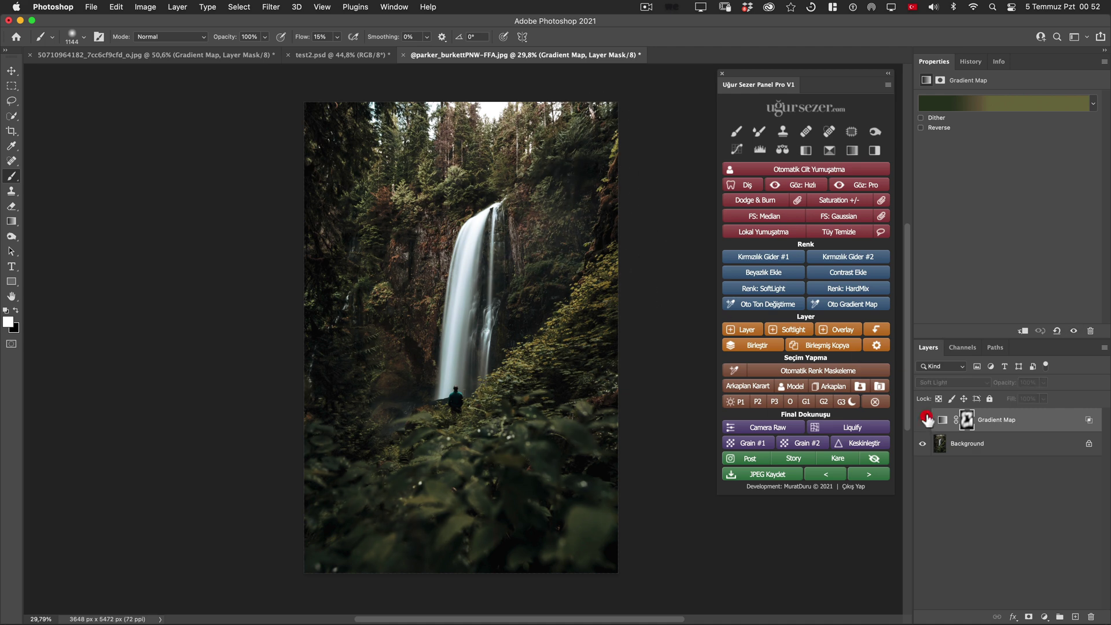
left_click_drag(546, 255, 621, 269)
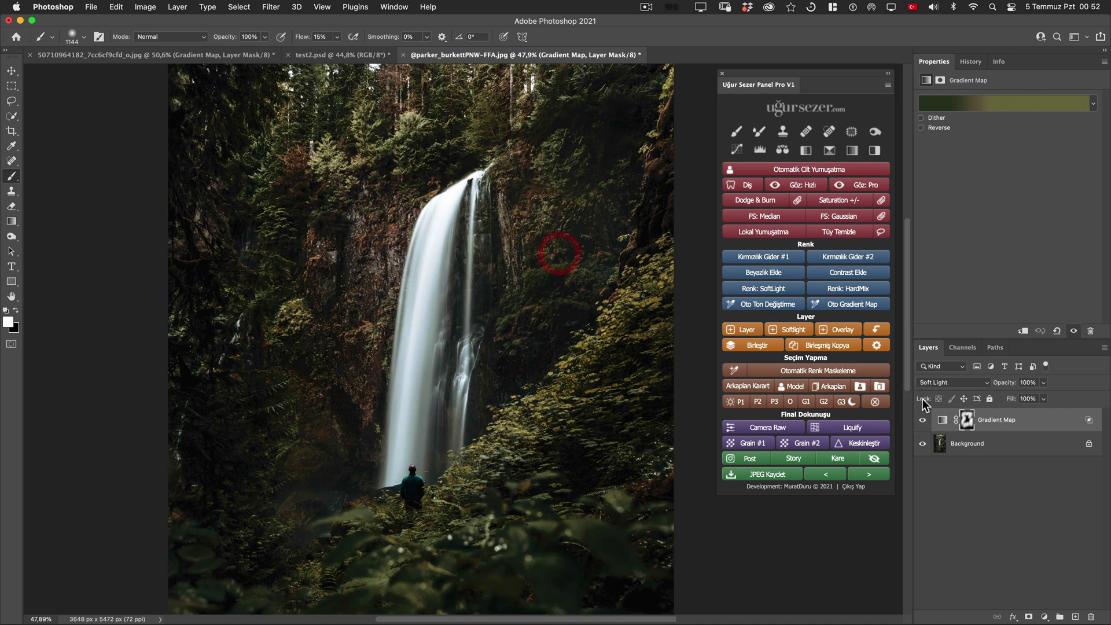
left_click(923, 422)
left_click(923, 420)
left_click(923, 420)
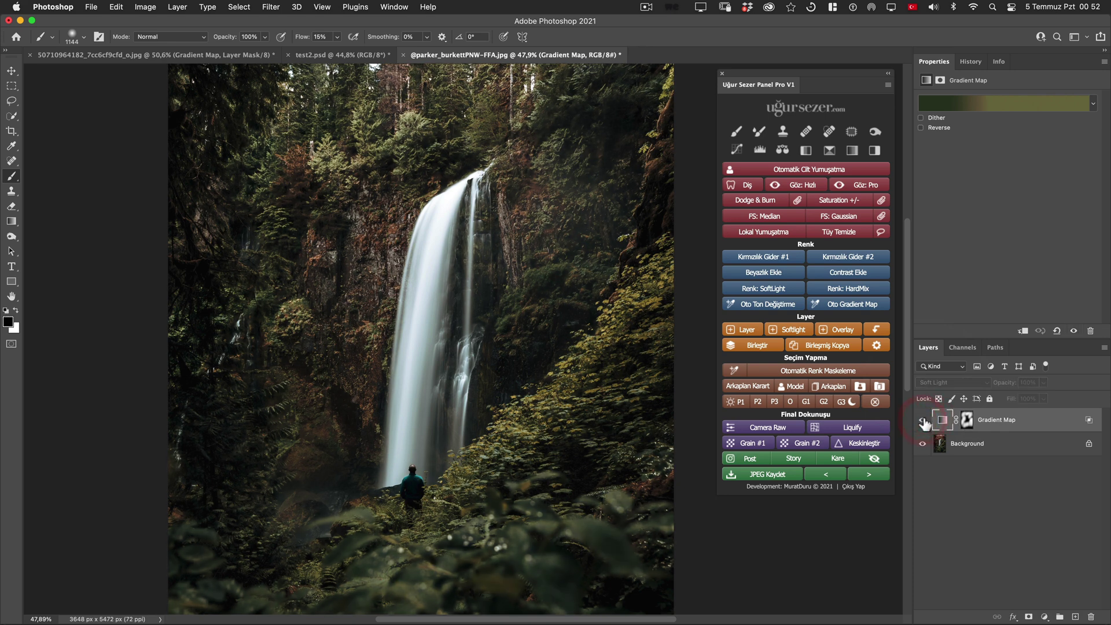
left_click(923, 421)
key("h")
scroll(535, 340, "down", 3)
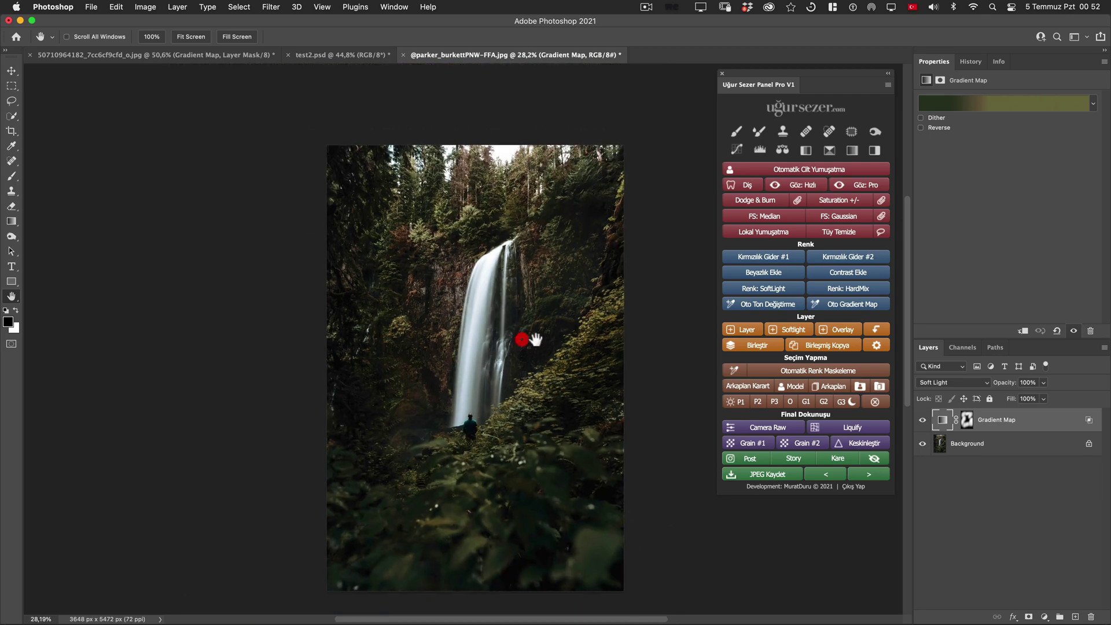
left_click_drag(535, 339, 523, 330)
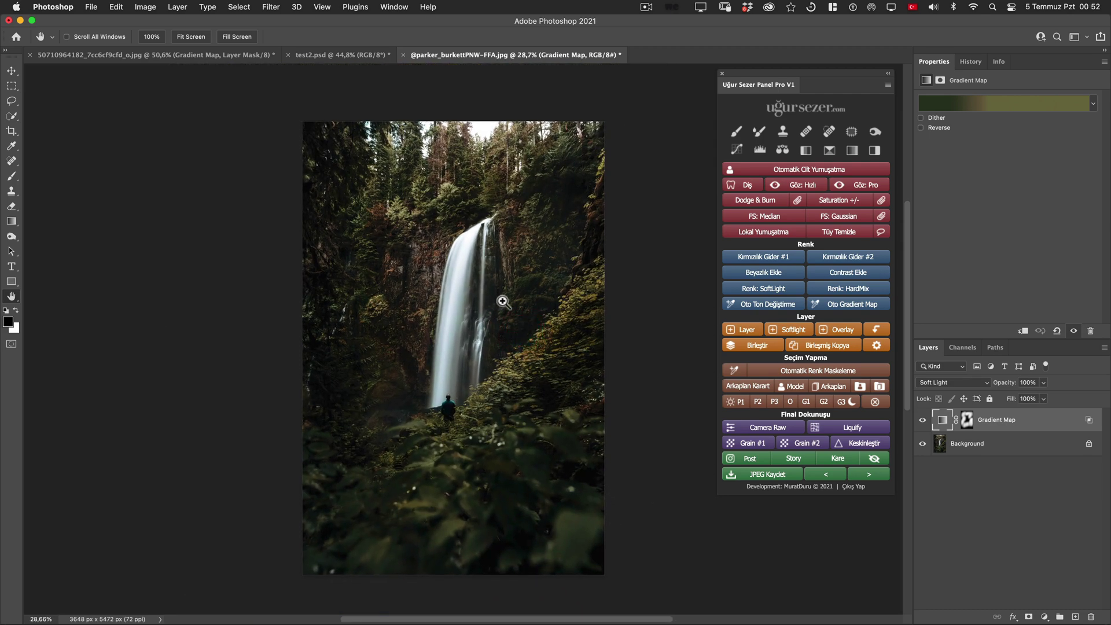
scroll(503, 302, "up", 2)
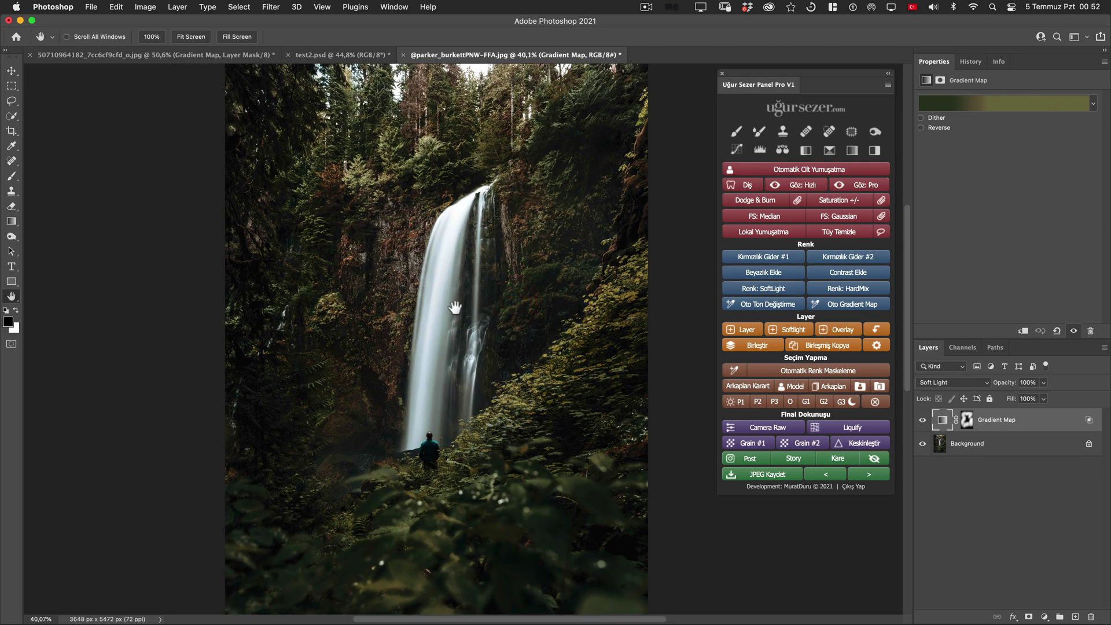
scroll(455, 307, "up", 1)
scroll(464, 303, "up", 1)
scroll(463, 305, "up", 1)
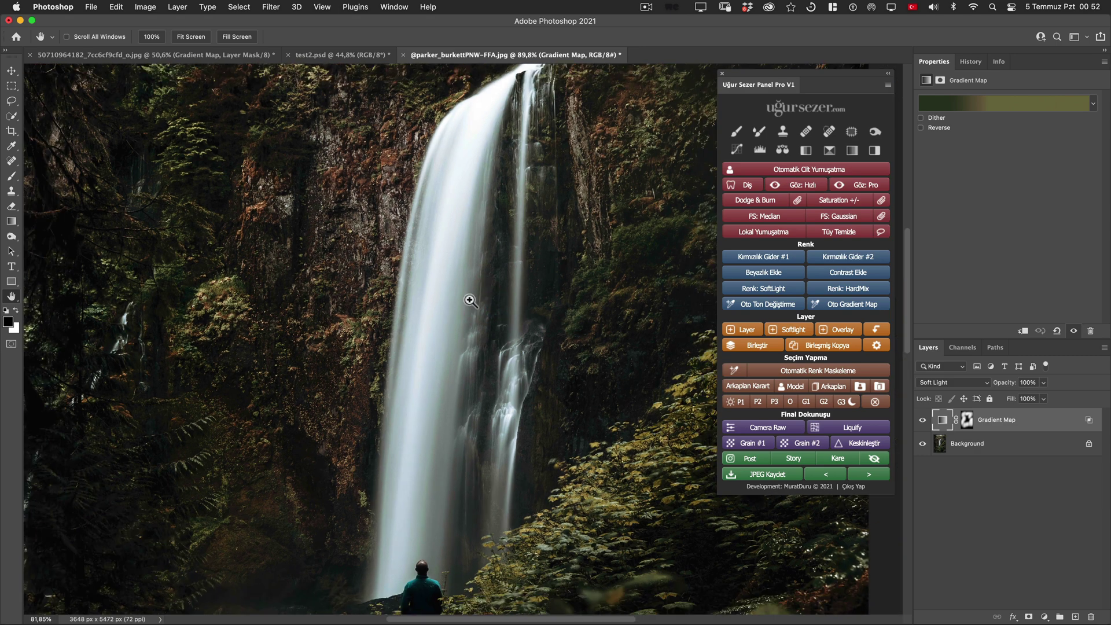
left_click_drag(469, 300, 457, 300)
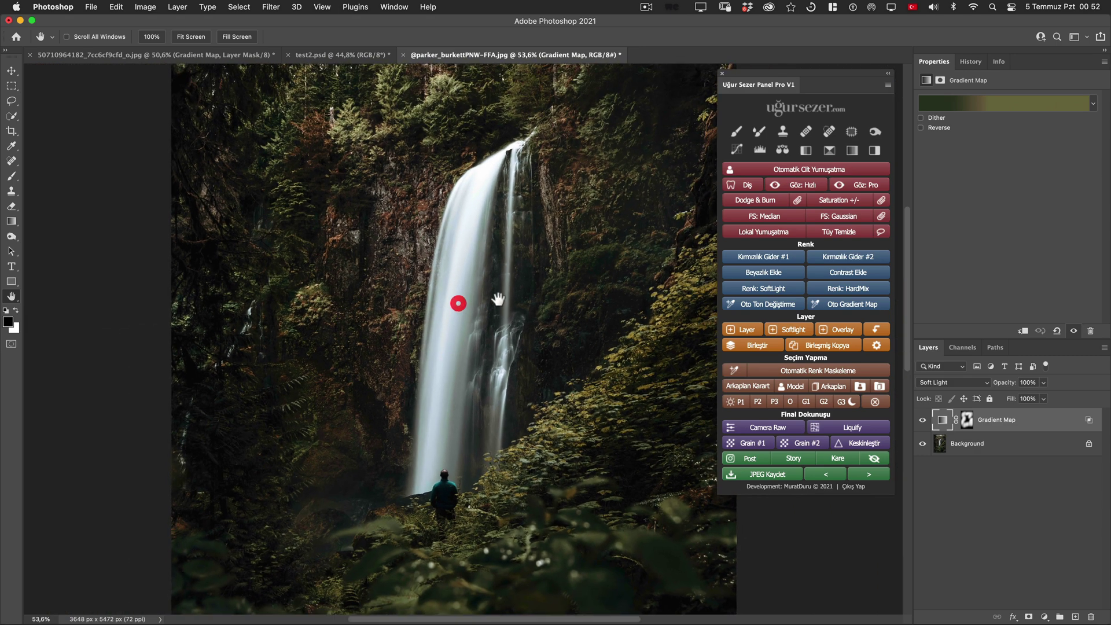
Add a tone-change layer sampled from the waterfall colour, with saturation lowered to 6%
left_click(777, 306)
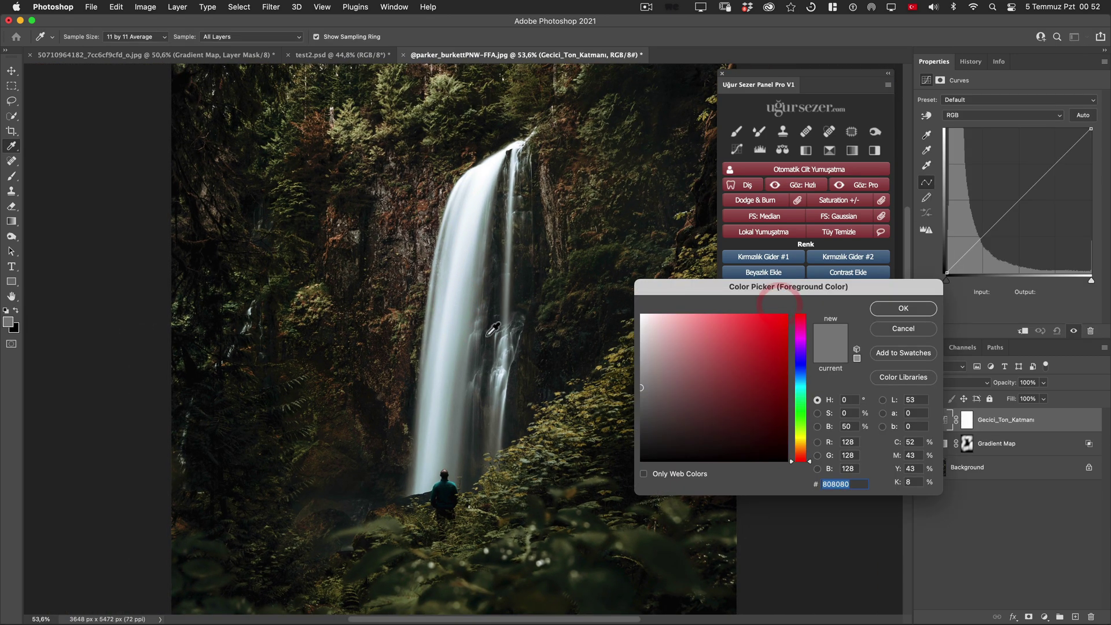
left_click(464, 304)
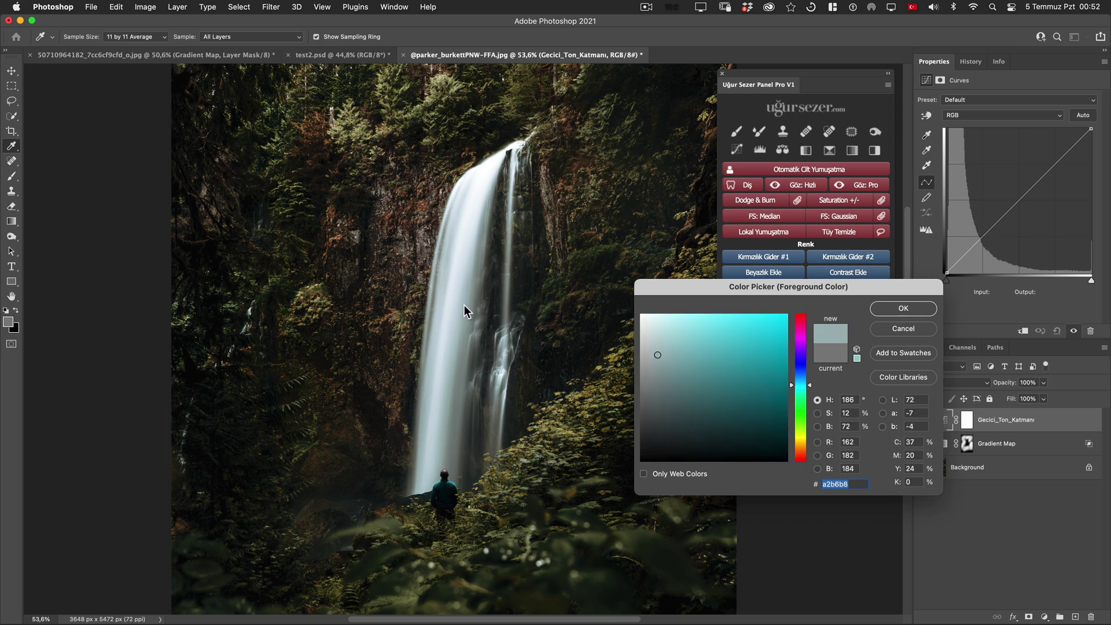
left_click(893, 308)
left_click_drag(557, 232, 668, 249)
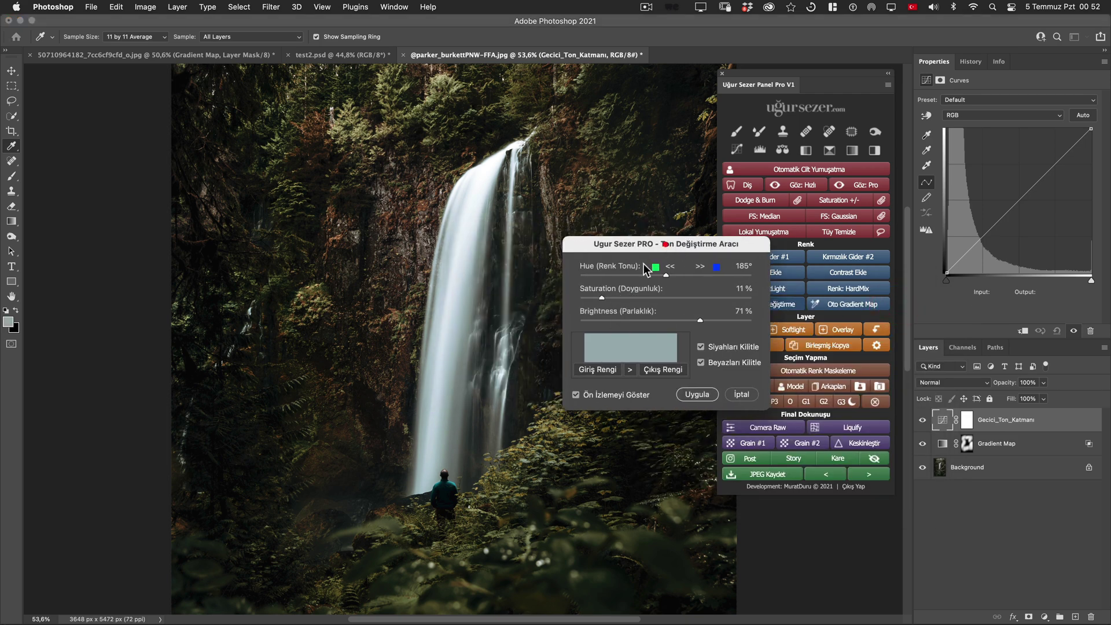
left_click_drag(596, 298, 592, 299)
left_click(698, 395)
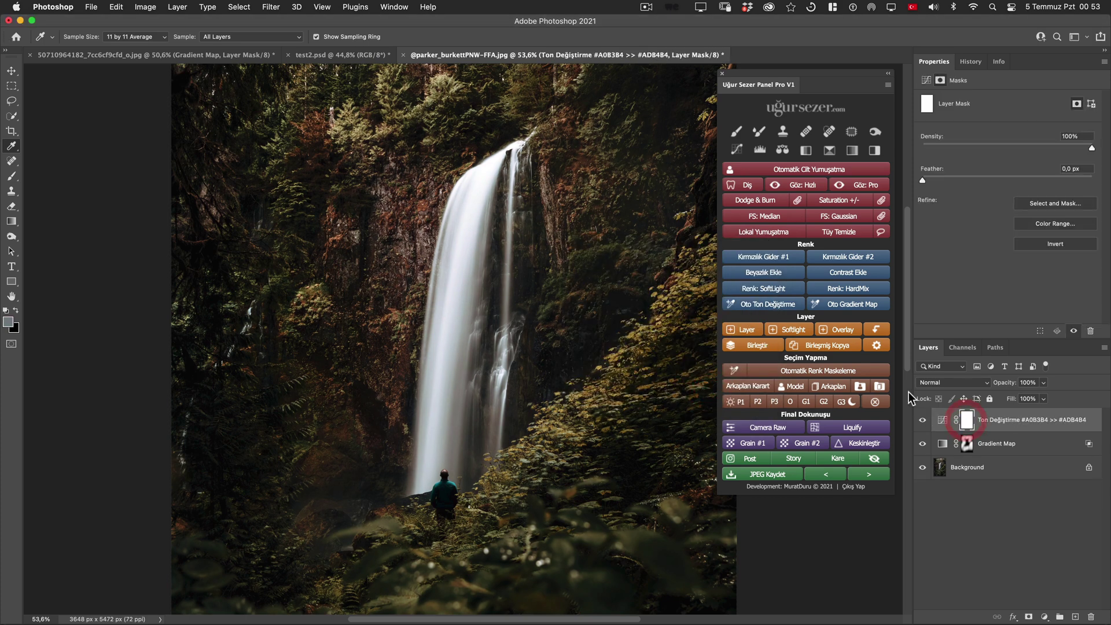
Invert the tone-change mask and paint the effect back onto the waterfall only
key("ctrl+i")
key("b")
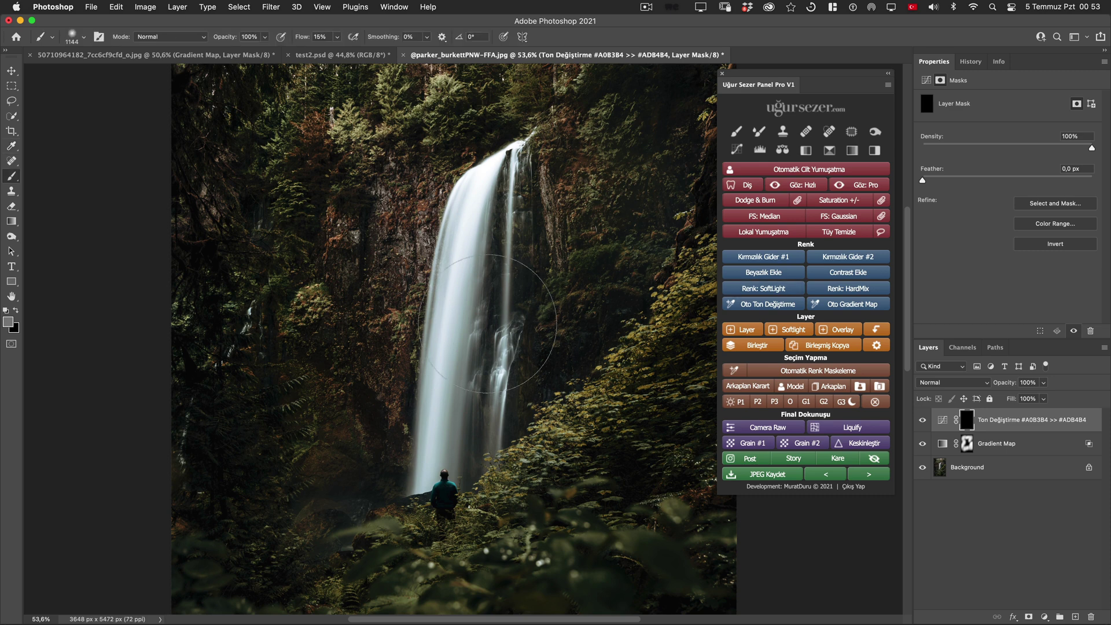
mouse_move(486, 344)
left_mouse_down()
mouse_move(405, 390)
mouse_move(359, 388)
left_mouse_up()
left_click_drag(489, 163, 459, 303)
left_click_drag(503, 206, 500, 202)
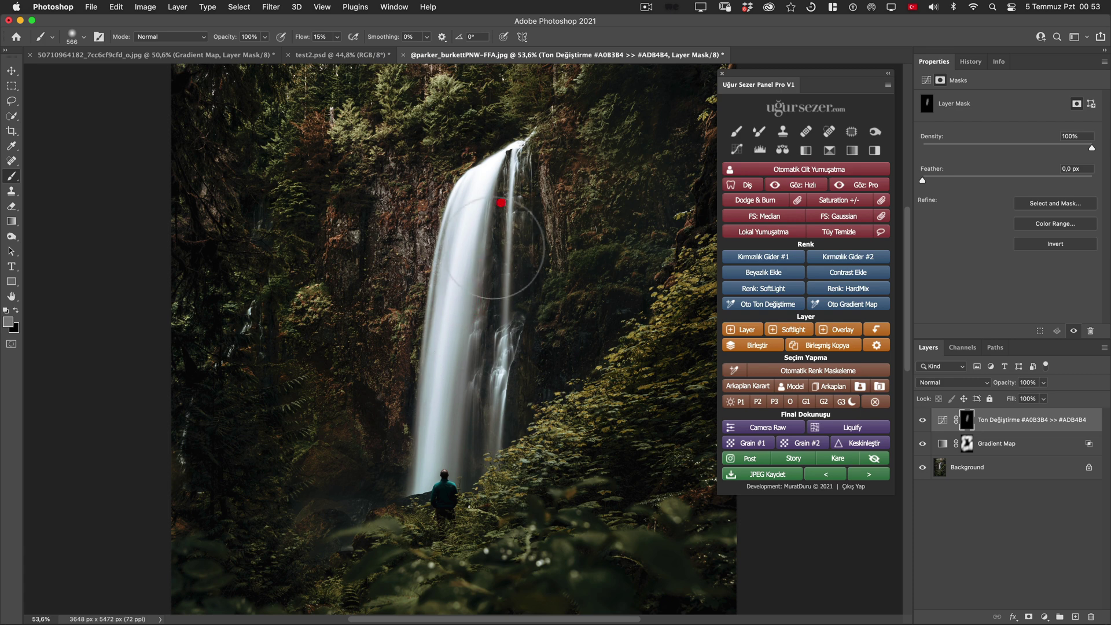
left_click(468, 372)
left_click(458, 413)
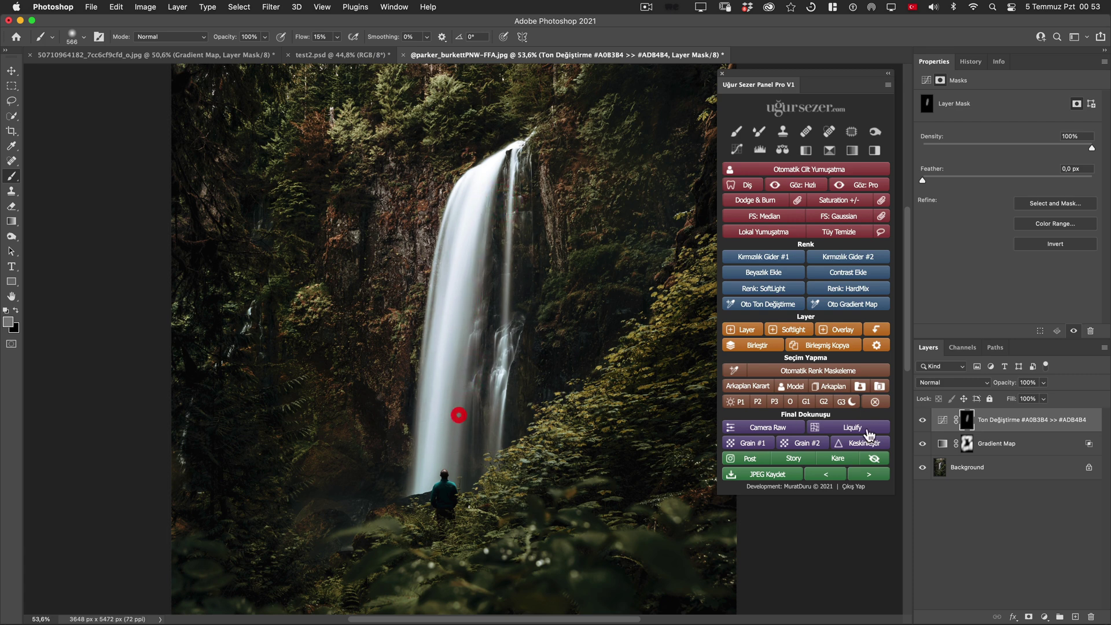
Compare the graded waterfall with the original by toggling layer visibility
left_click(923, 420)
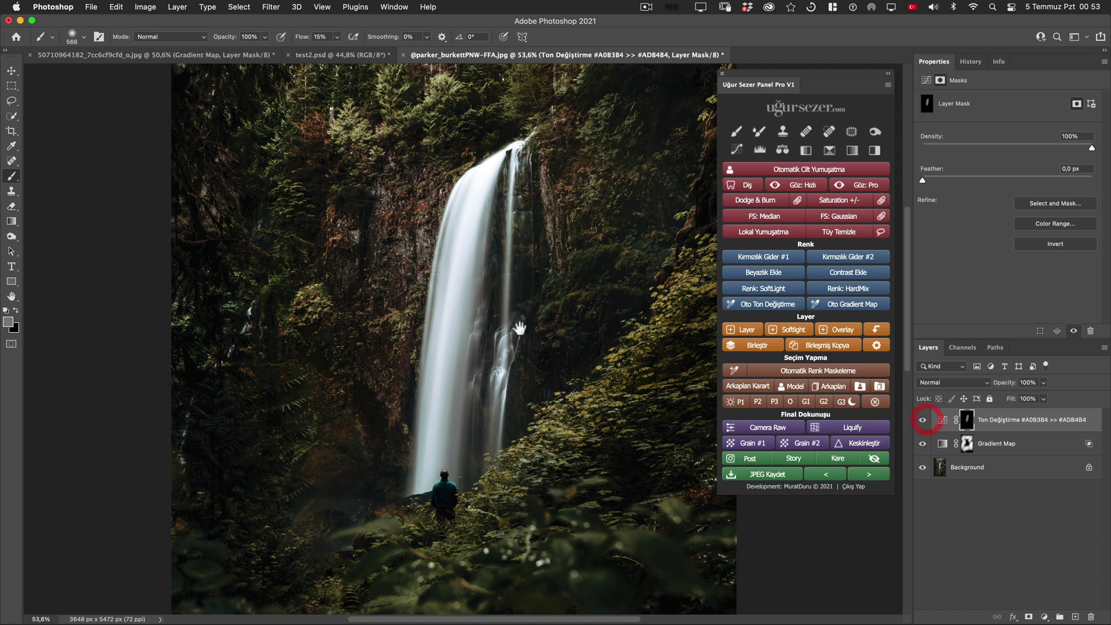
left_click(655, 224, "ctrl")
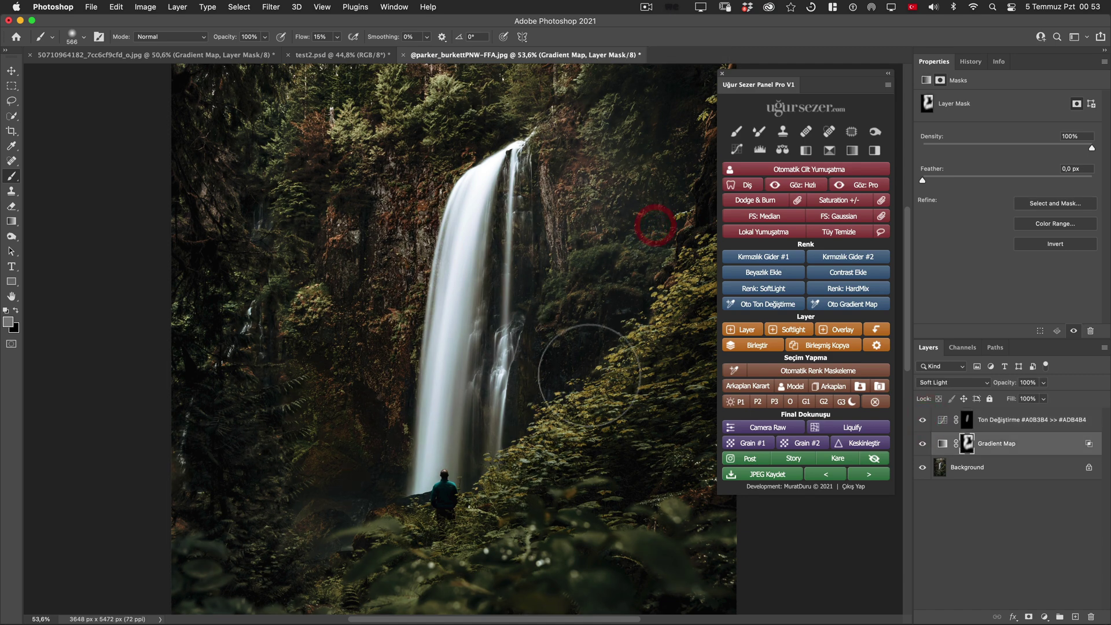
mouse_move(596, 352)
left_mouse_down()
mouse_move(525, 333)
mouse_move(552, 352)
left_mouse_up()
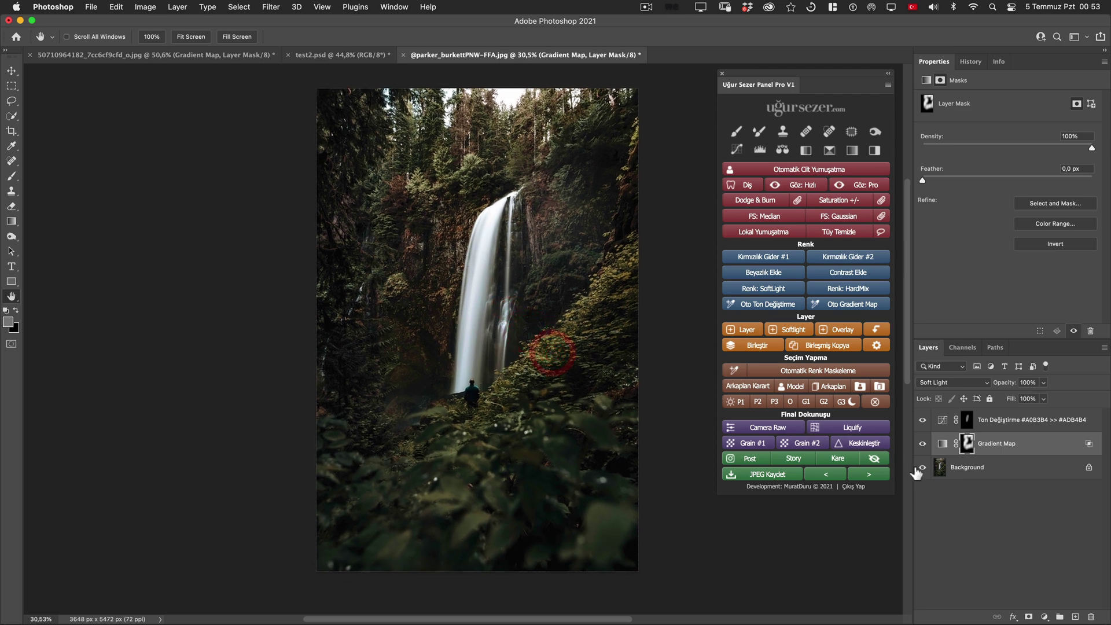
left_click(923, 468, "alt")
left_click_drag(570, 417, 573, 393)
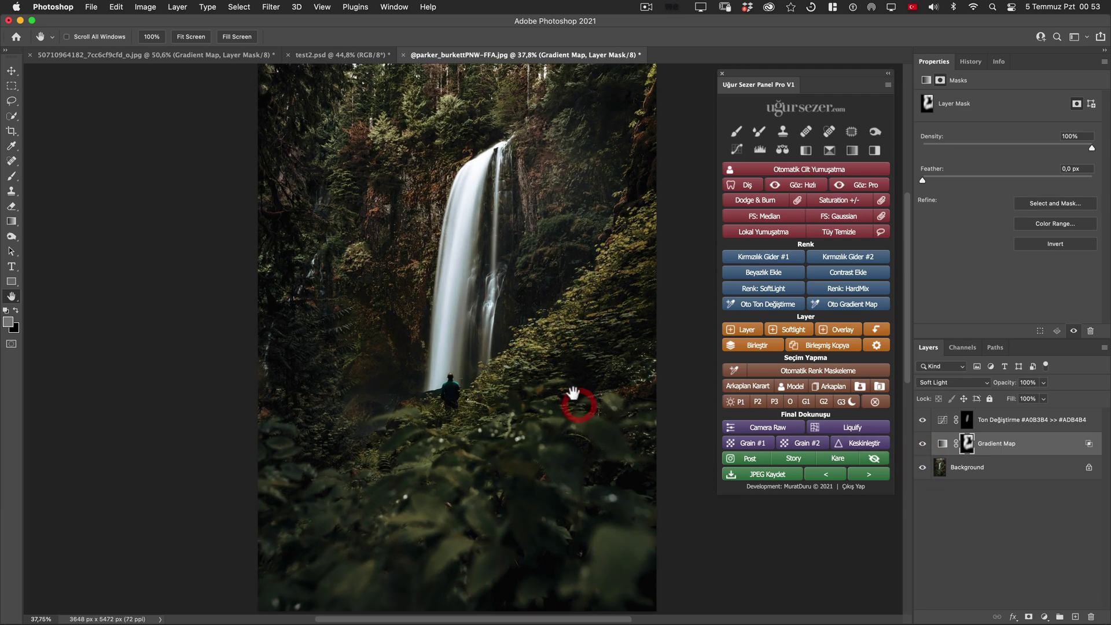
left_click(922, 467, "alt")
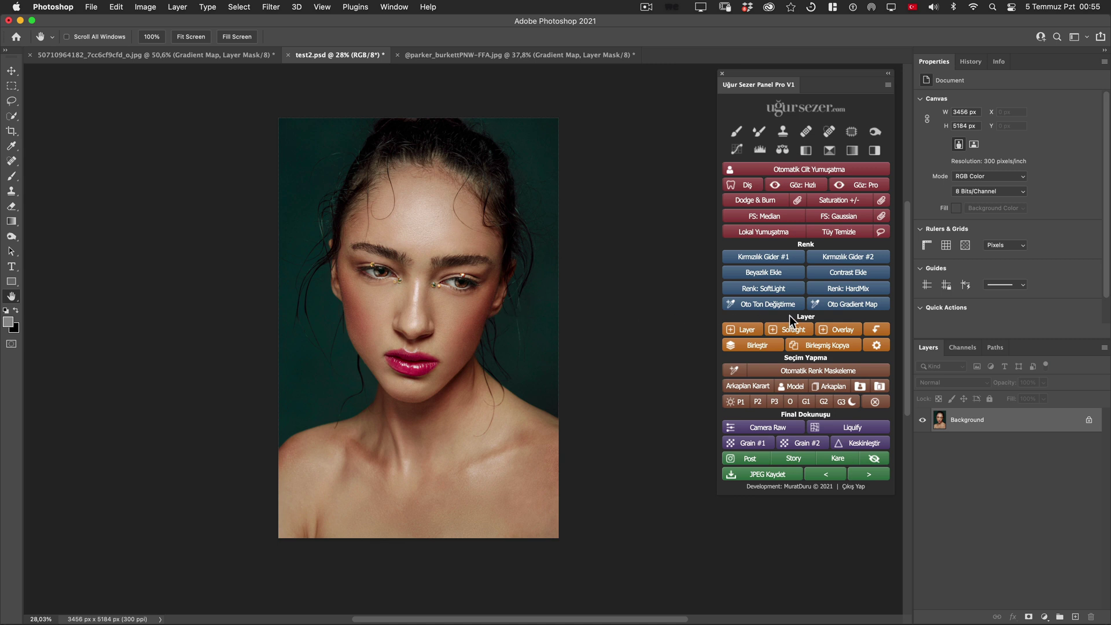
Add an Oto Gradient Map to the portrait and sample skin tones from forehead, eye and cheeks
left_click(850, 304)
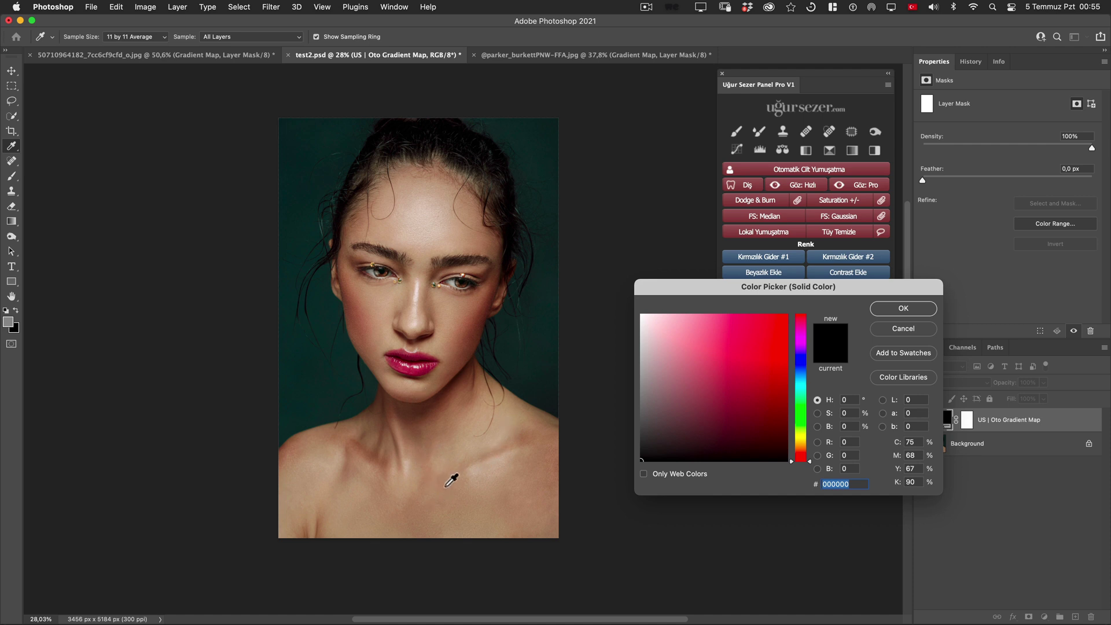
left_click(427, 203)
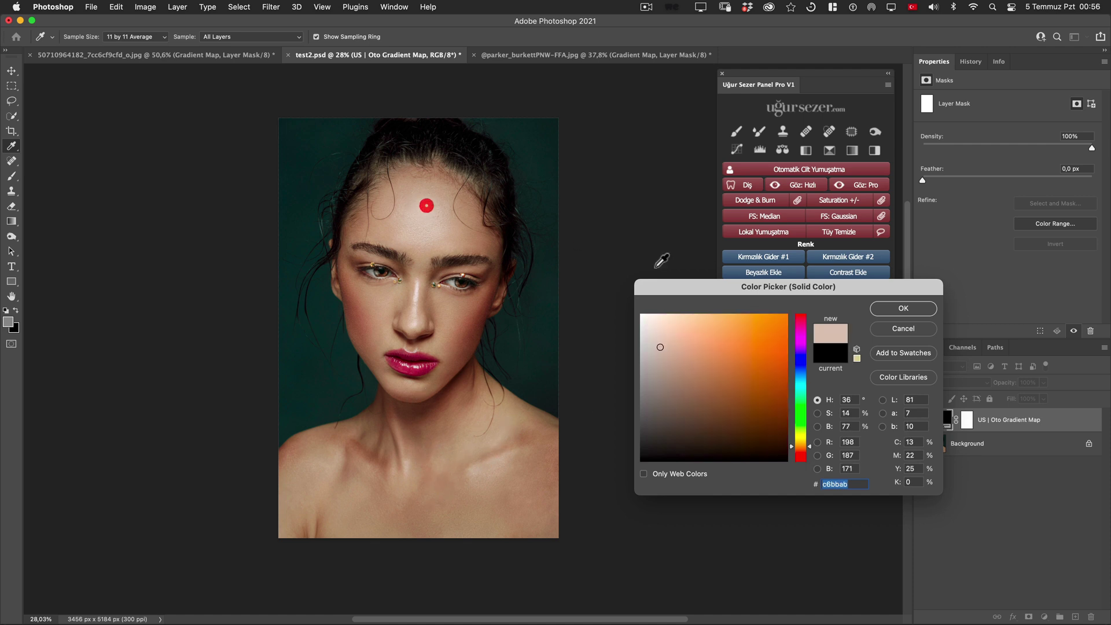
left_click(444, 295)
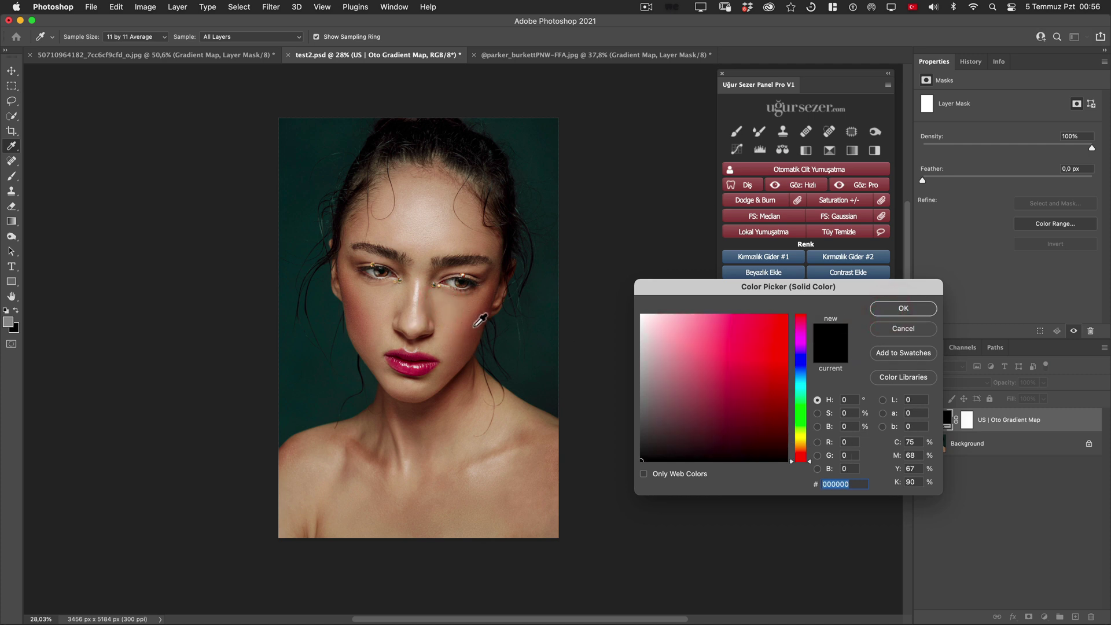
left_click(475, 325)
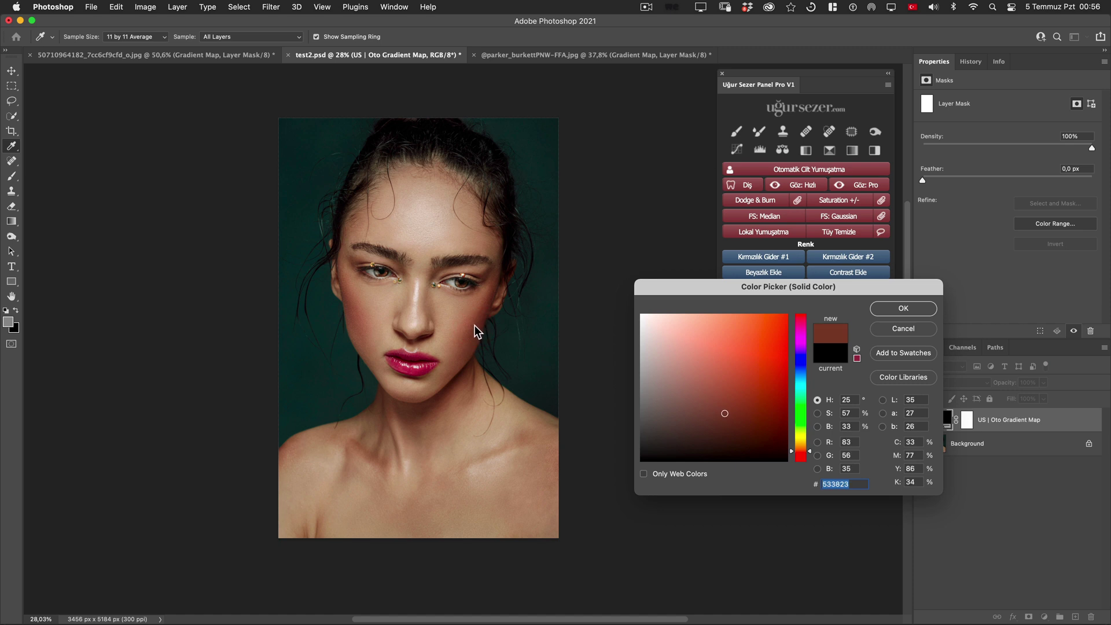
left_click(362, 308)
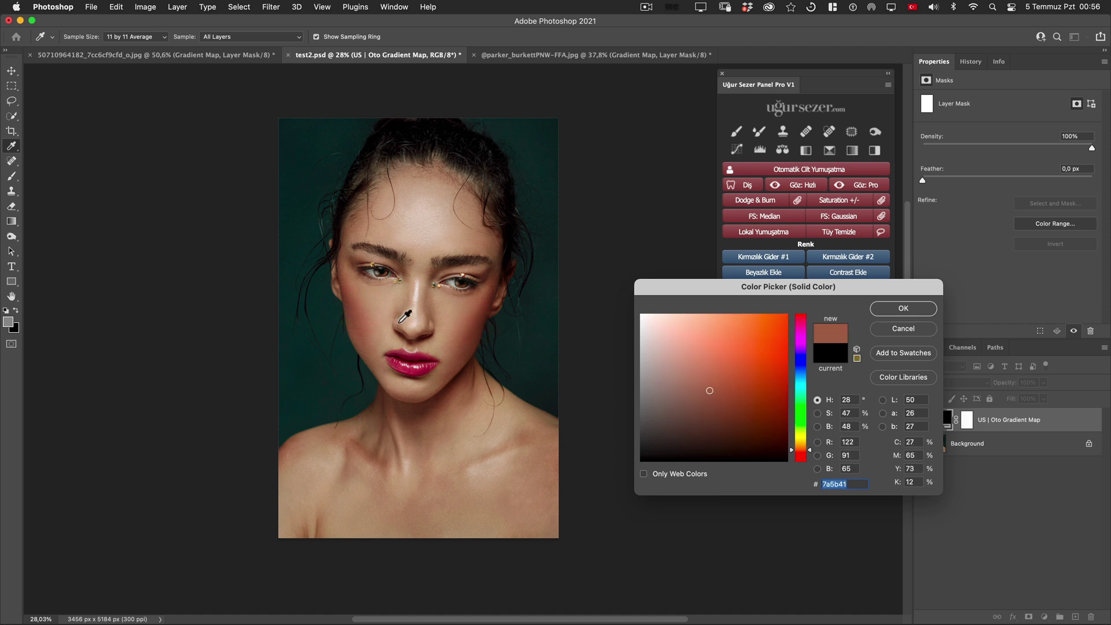
left_click(475, 329)
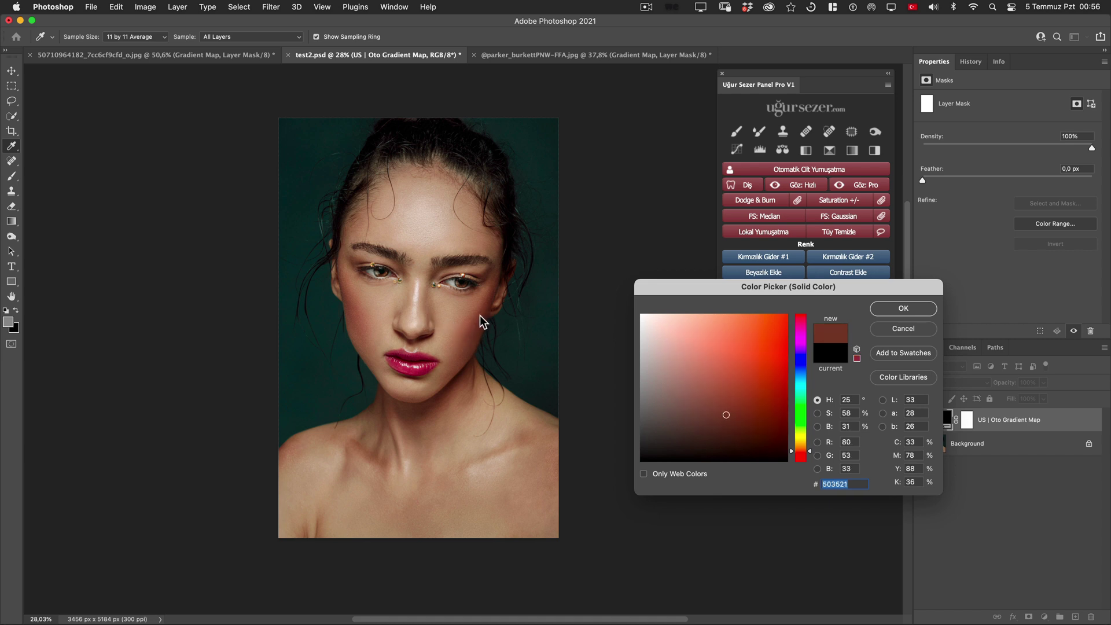
left_click(480, 320)
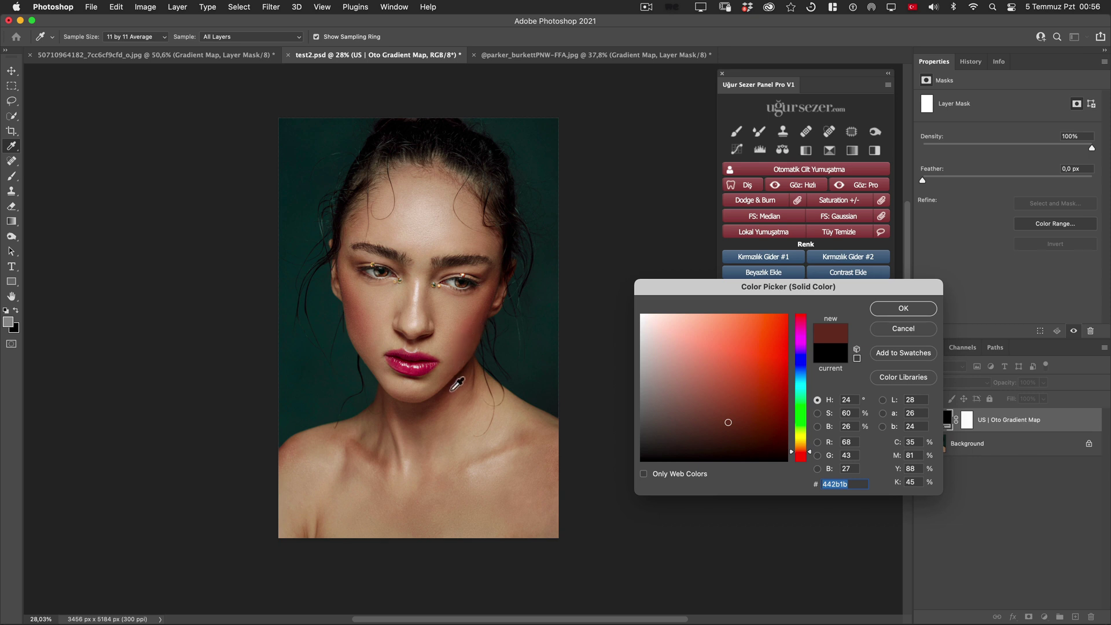
Settle on a dark brown skin shade sampled below the chin and along the neck
left_click(423, 407)
left_click_drag(415, 411, 404, 406)
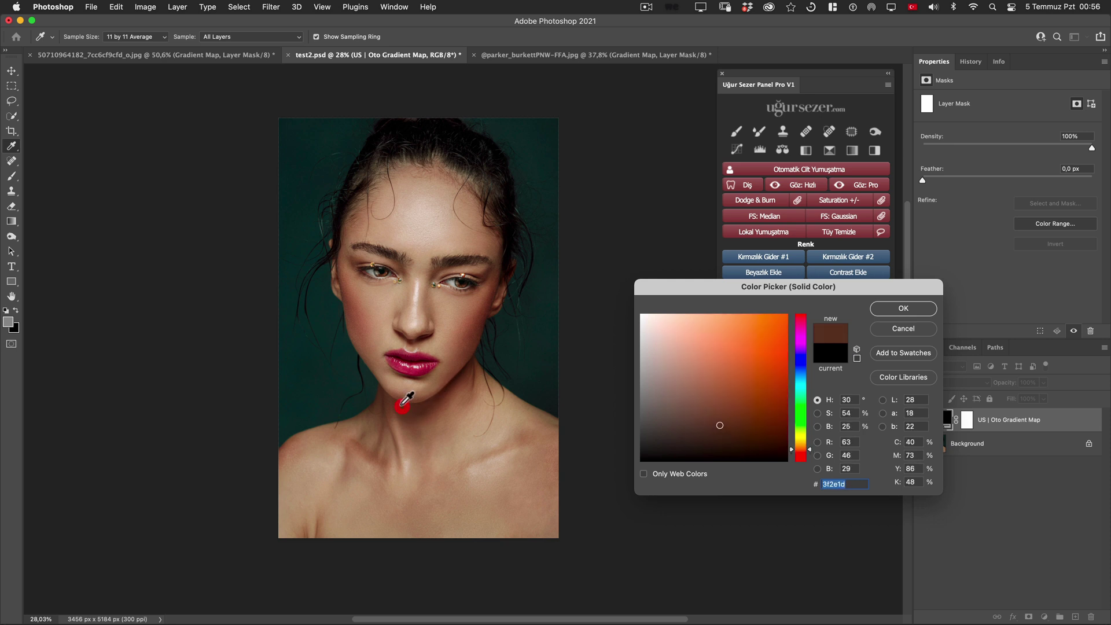
left_click(397, 405)
left_click(398, 405)
Apply the dark brown gradient map and invert its mask to black
left_click(905, 310)
left_click(898, 329)
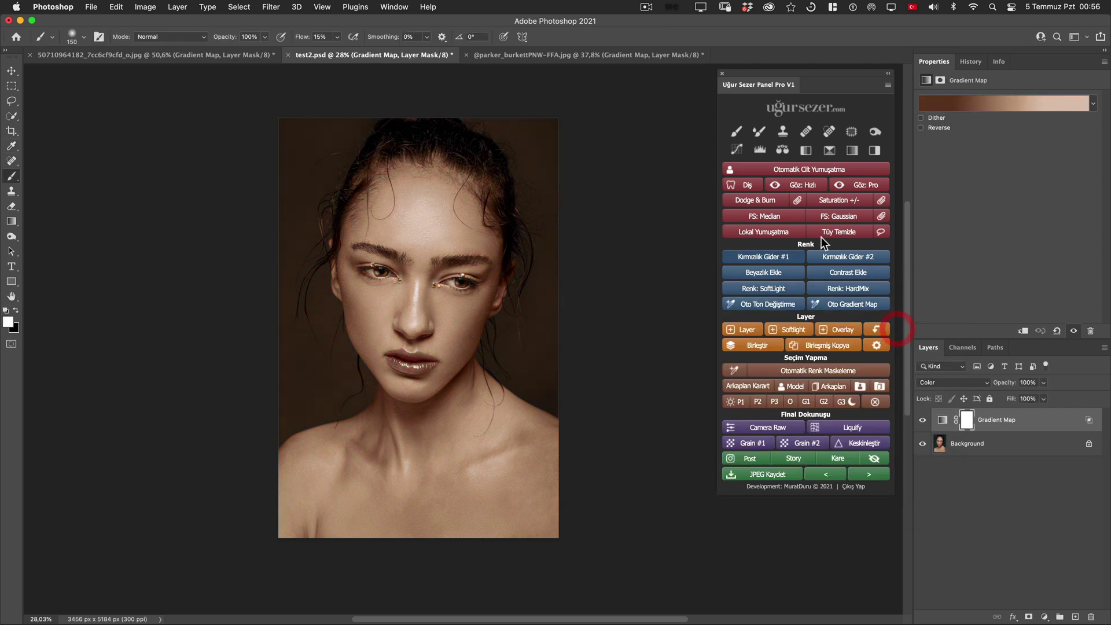
left_click(978, 110)
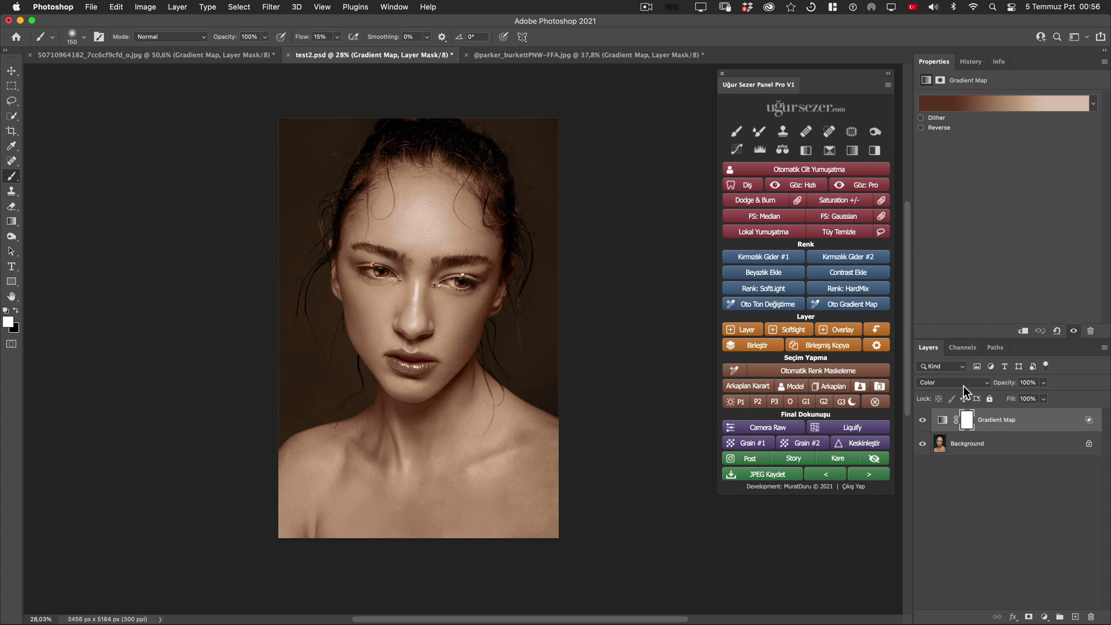
key("super+i")
Paint the sepia toning back onto the neck and chest through the mask
left_click_drag(446, 483, 540, 434)
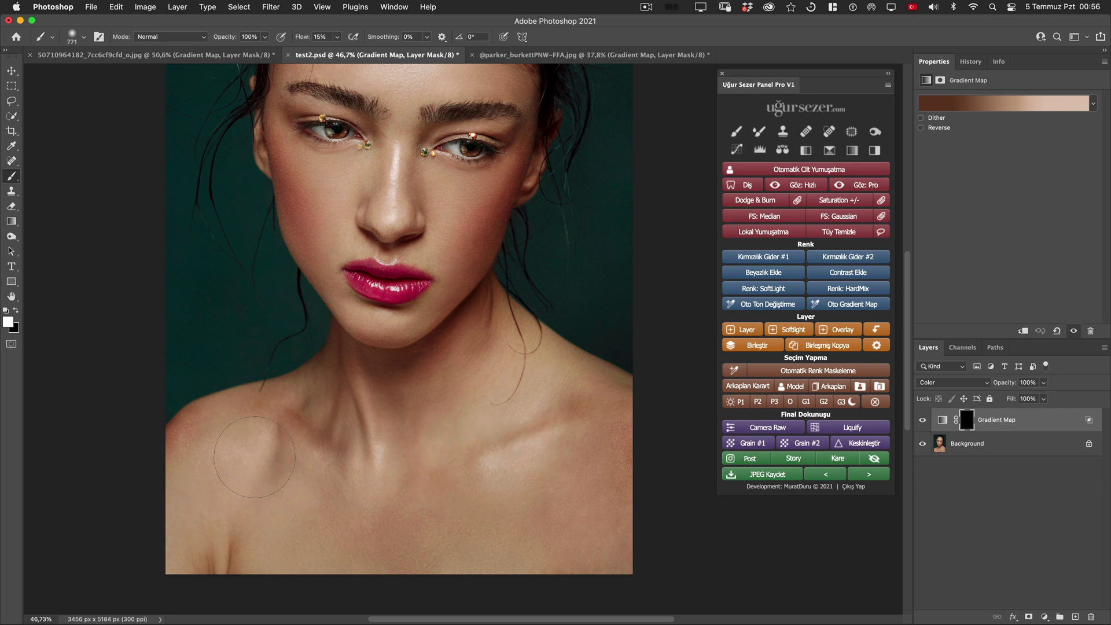
mouse_move(442, 419)
left_mouse_down()
mouse_move(427, 438)
mouse_move(435, 421)
left_mouse_up()
key("bracketright")
left_click_drag(611, 423, 420, 558)
key("bracketleft")
key("bracketleft")
key("bracketleft")
key("bracketright")
key("bracketright")
key("bracketright")
Reduce the brown Gradient Map's opacity and toggle it off and on against the original
left_click(922, 420)
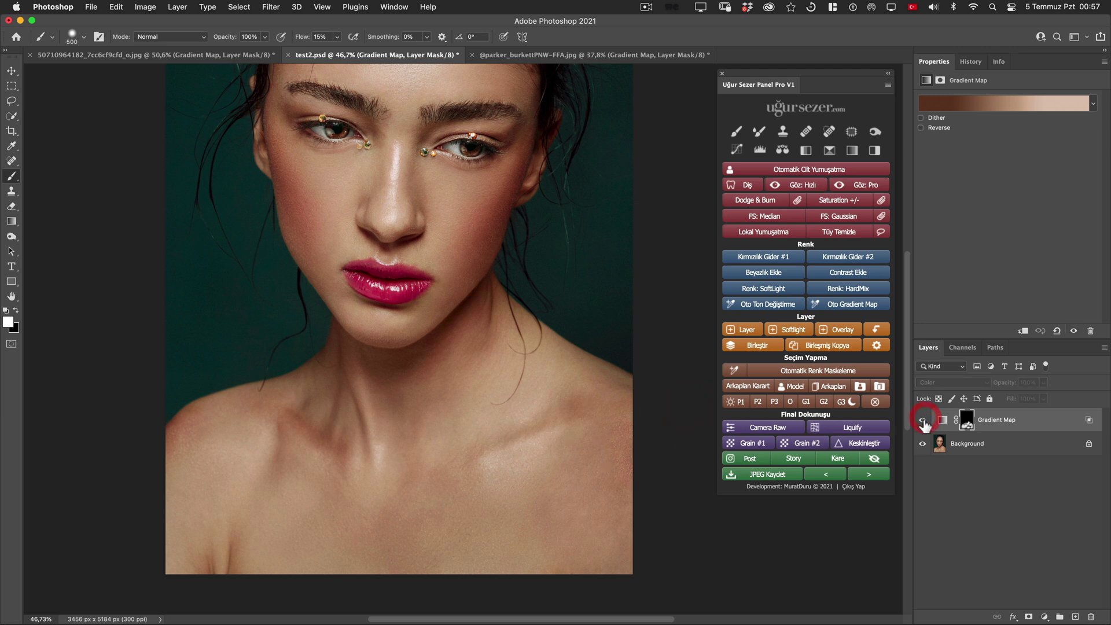
left_click(923, 421)
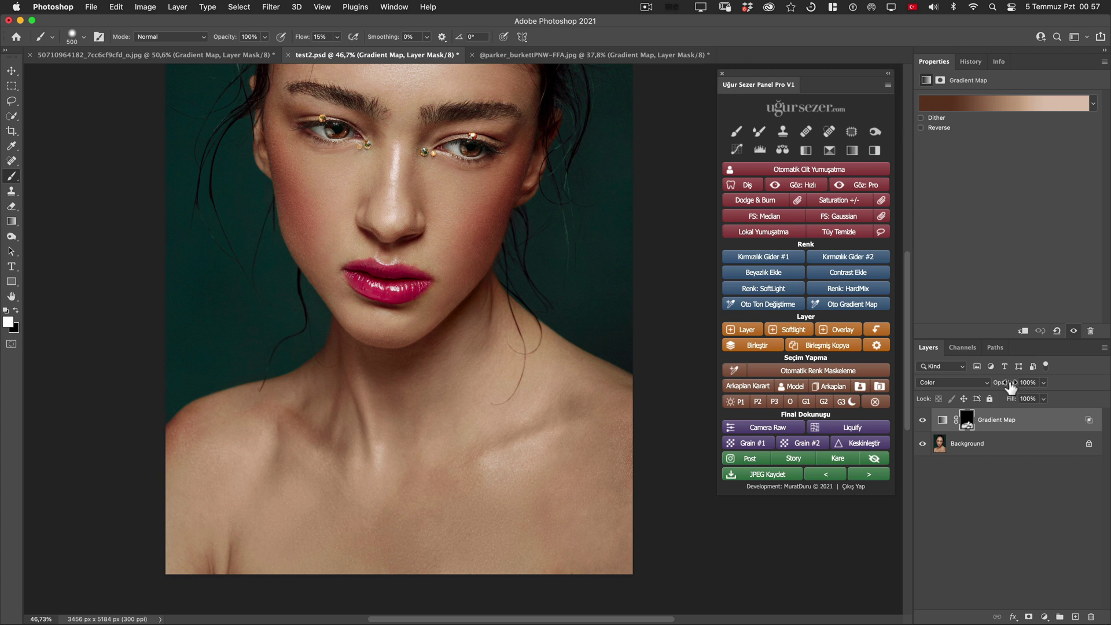
left_click_drag(1010, 387, 987, 390)
left_click(923, 420)
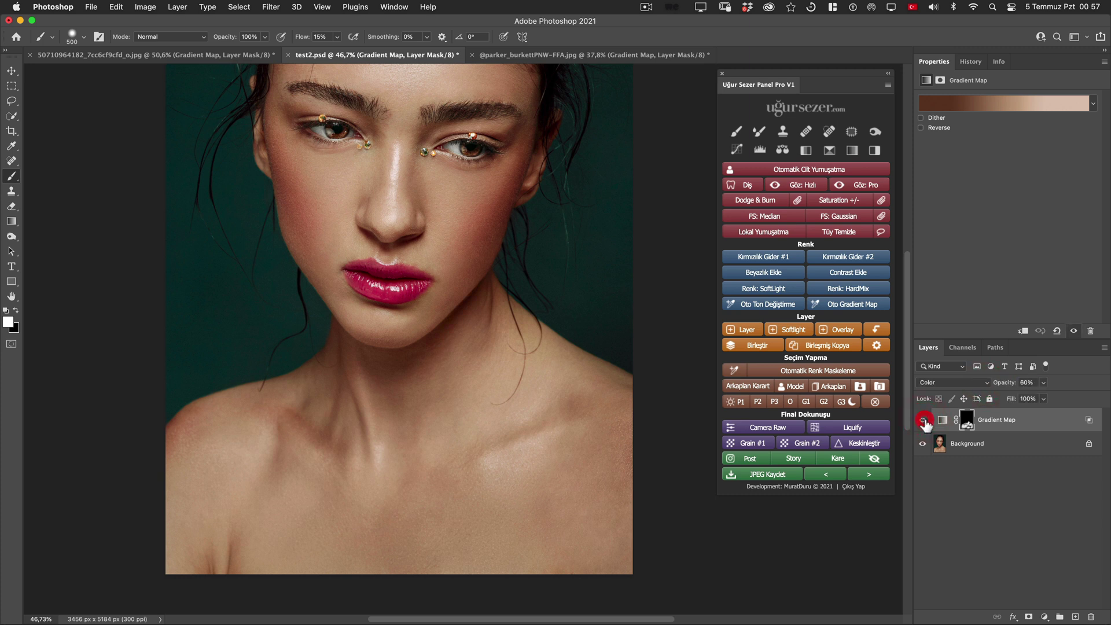